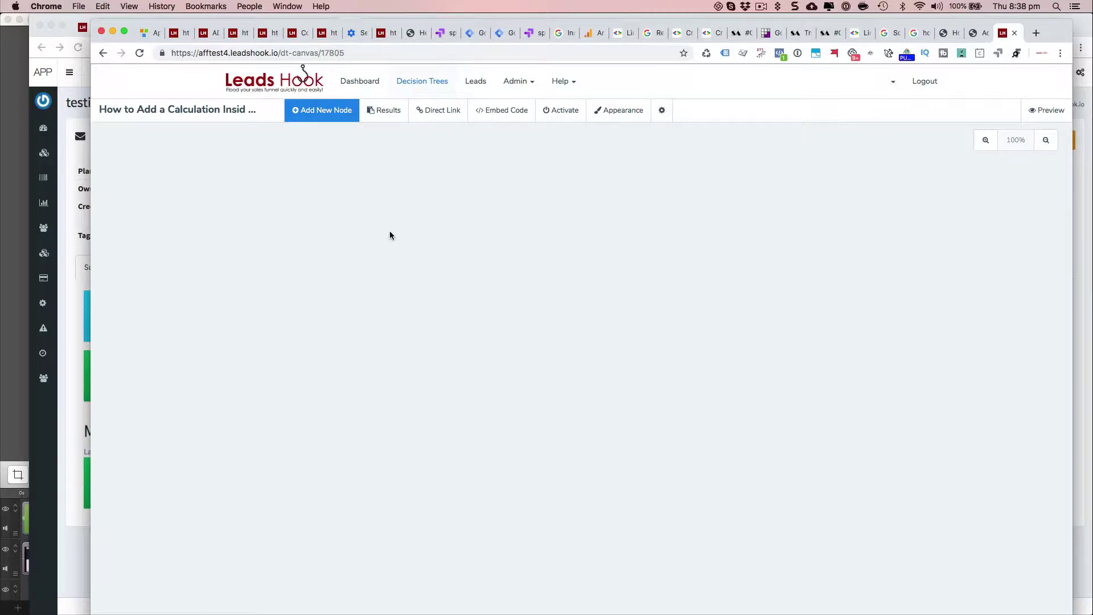
Step: Place a Blank question node on the empty decision tree canvas
{"action": "left_click", "coordinate": [307, 110]}
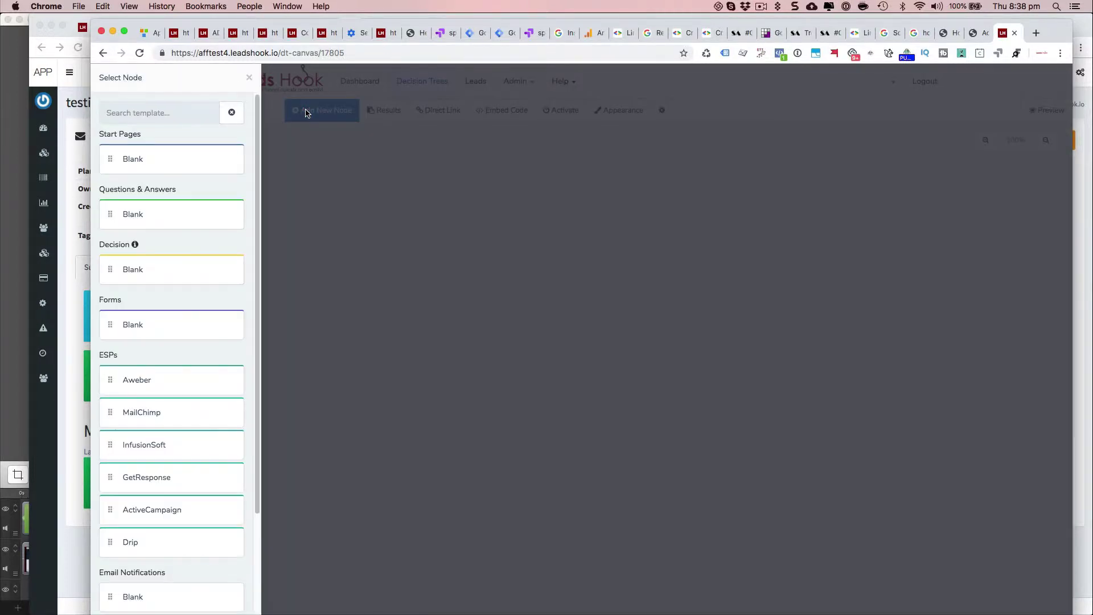
{"action": "left_click_drag", "start_coordinate": [161, 224], "coordinate": [491, 214]}
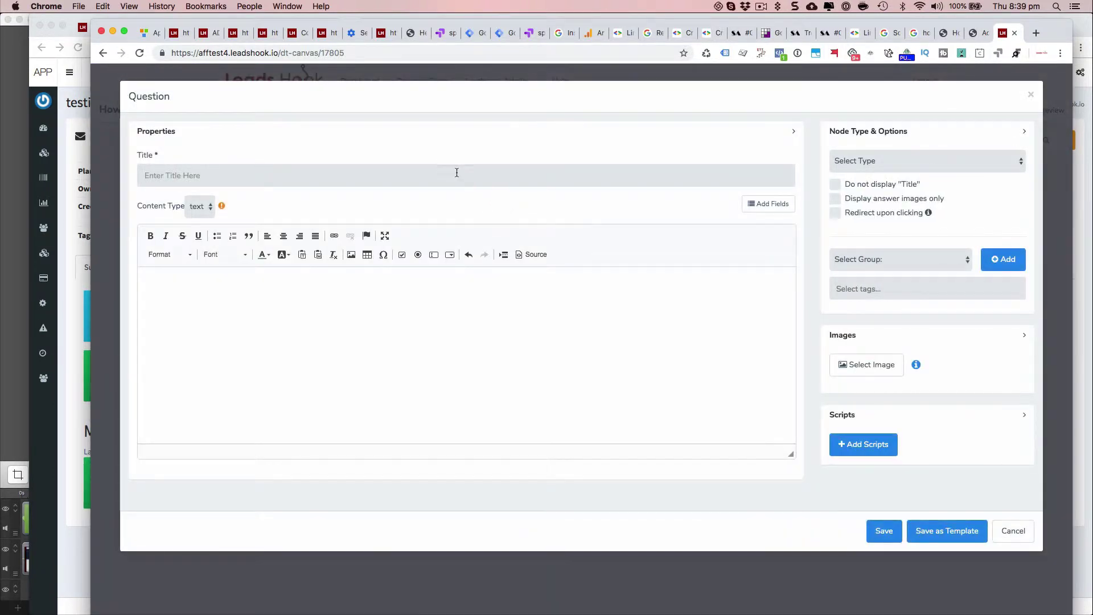
Step: Enter the question title 'What is your Investment Amount?', fixing typos and capitalising Investment
{"action": "left_click", "coordinate": [456, 172]}
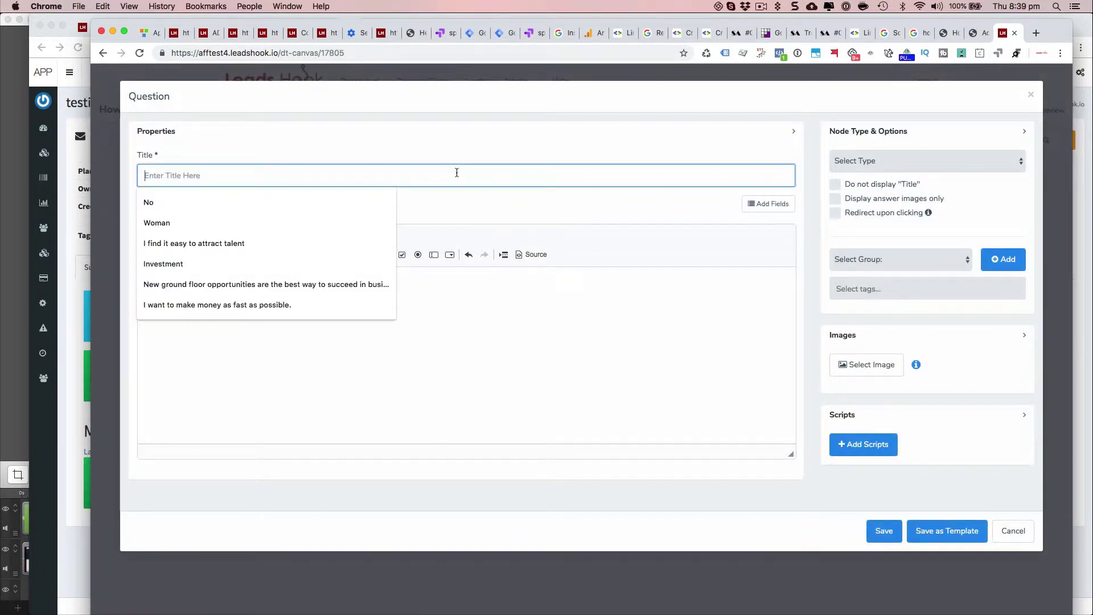
{"action": "type", "text": "What is "}
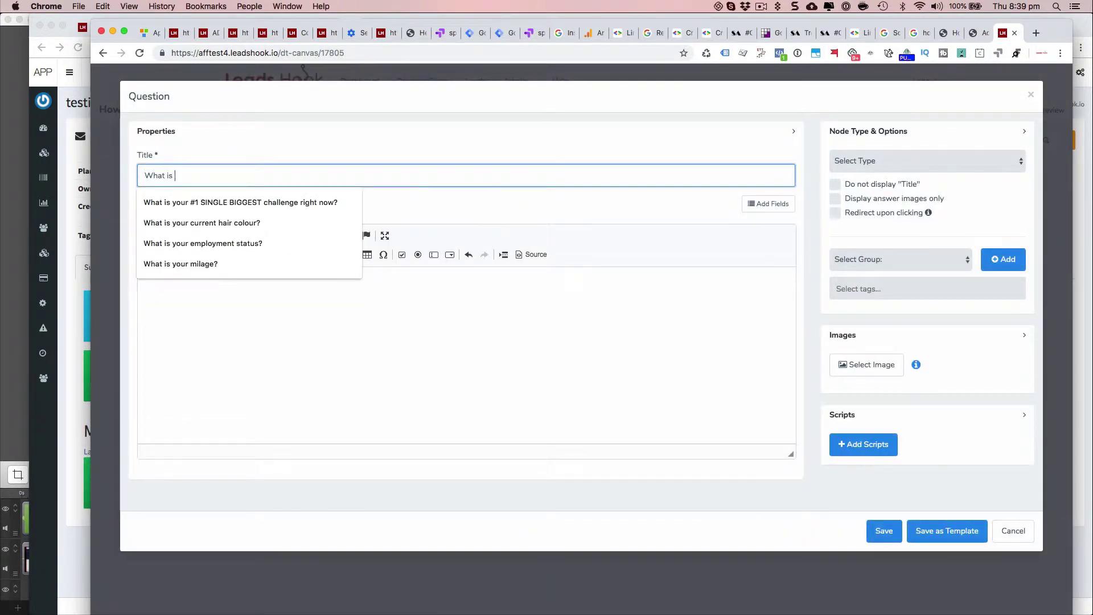
{"action": "type", "text": "your investm"}
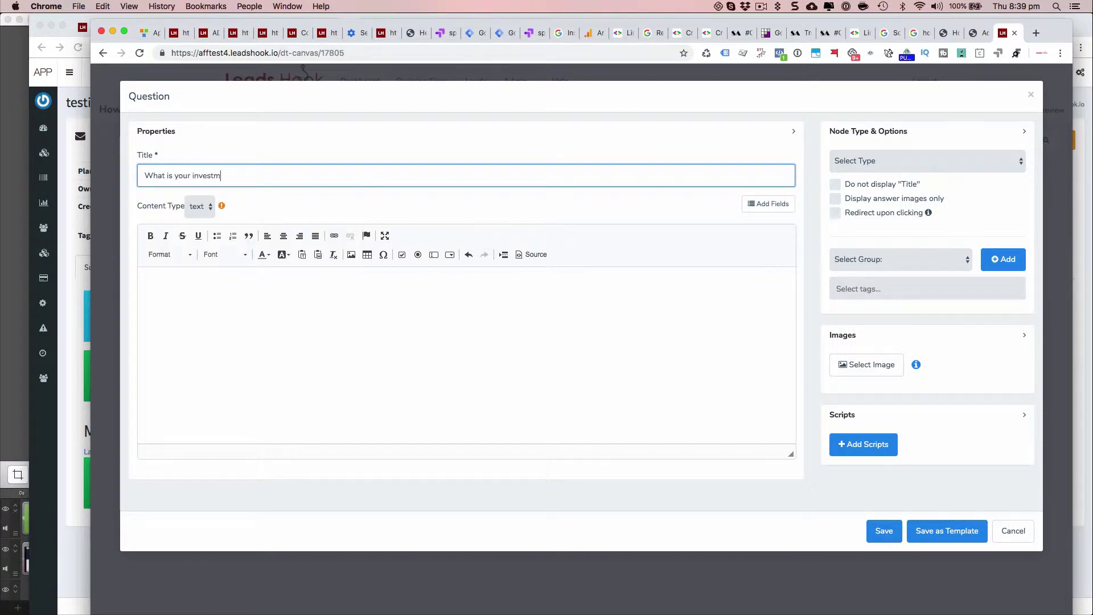
{"action": "type", "text": "ebt"}
{"action": "key", "text": "BackSpace"}
{"action": "key", "text": "BackSpace"}
{"action": "type", "text": "nt "}
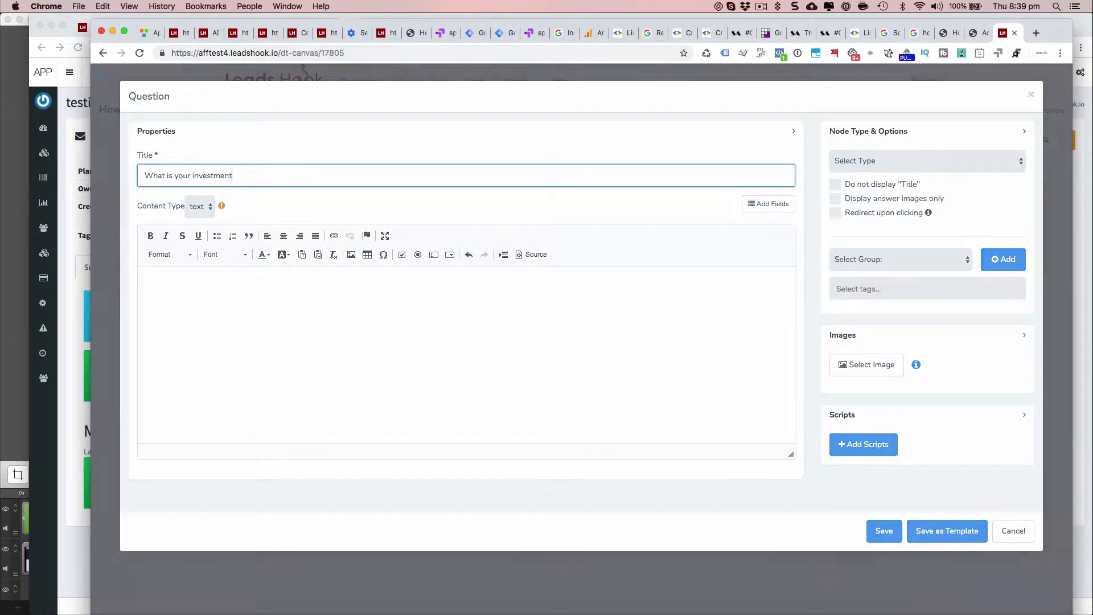
{"action": "type", "text": "Amount?"}
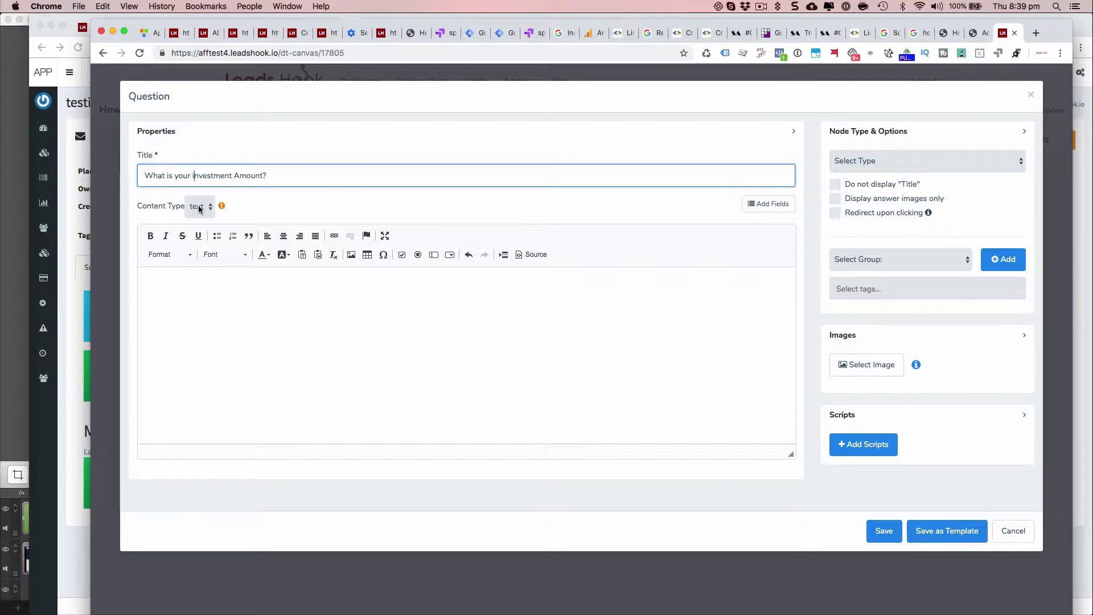
{"action": "left_click", "coordinate": [194, 175]}
{"action": "key", "text": "BackSpace"}
{"action": "type", "text": "I"}
{"action": "left_click", "coordinate": [620, 446]}
{"action": "left_click", "coordinate": [939, 164]}
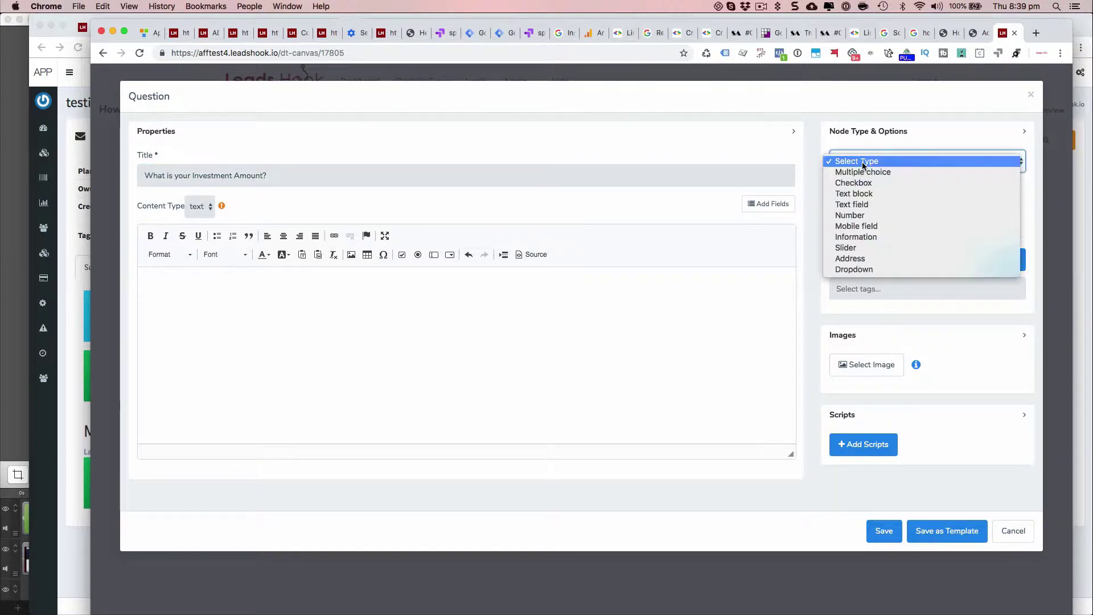
Step: Make the question a Slider with default 1, min 10000, max 1000000, step 10000
{"action": "left_click", "coordinate": [854, 248]}
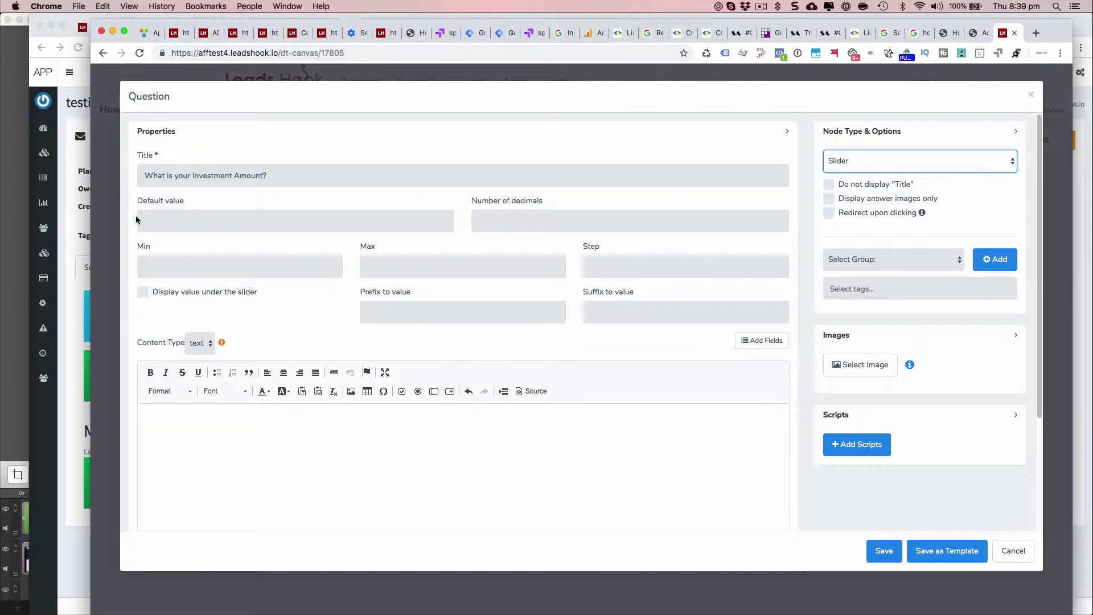
{"action": "left_click", "coordinate": [172, 221]}
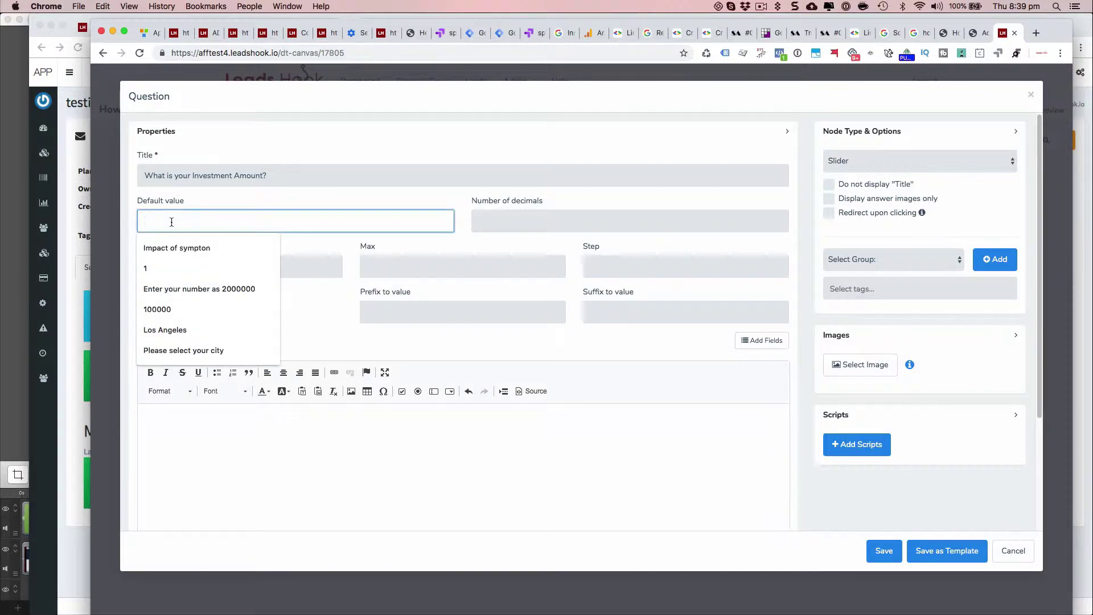
{"action": "type", "text": "1"}
{"action": "left_click", "coordinate": [489, 226]}
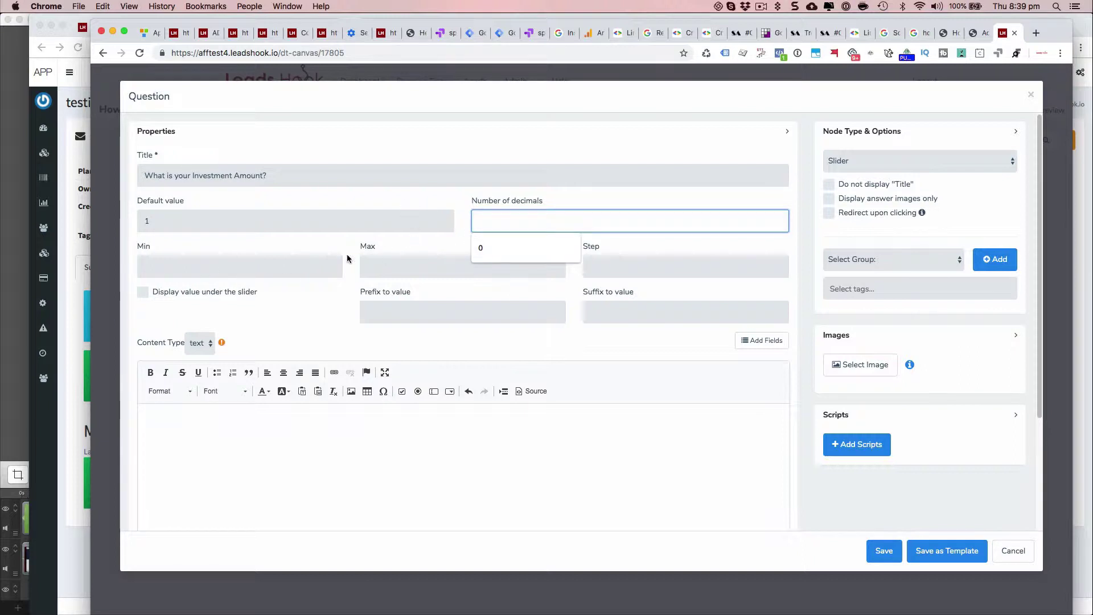
{"action": "left_click", "coordinate": [220, 265]}
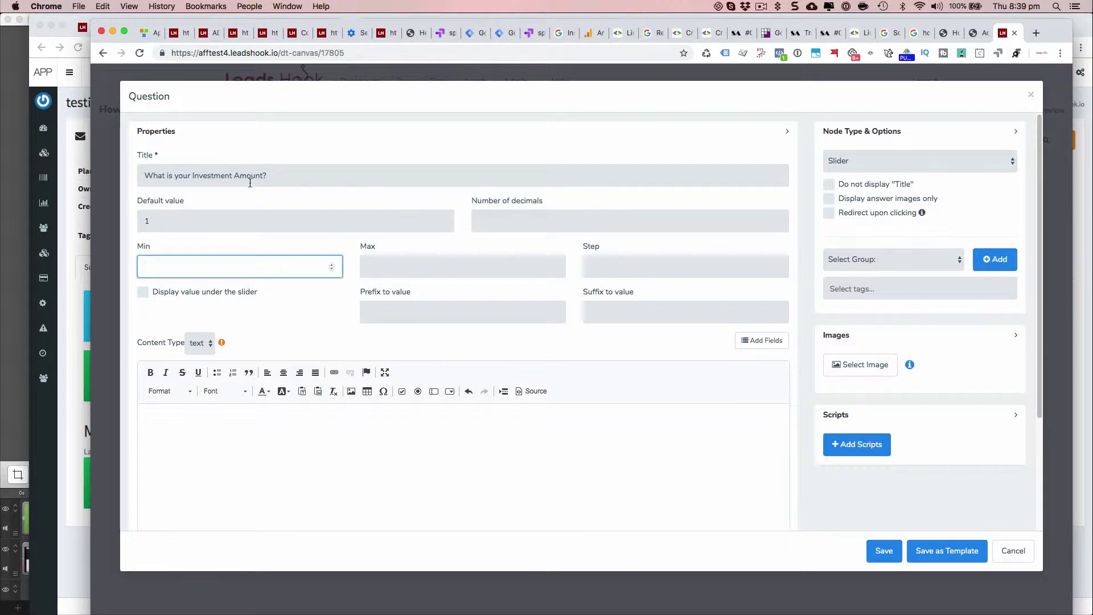
{"action": "type", "text": "1000"}
{"action": "left_click", "coordinate": [406, 266]}
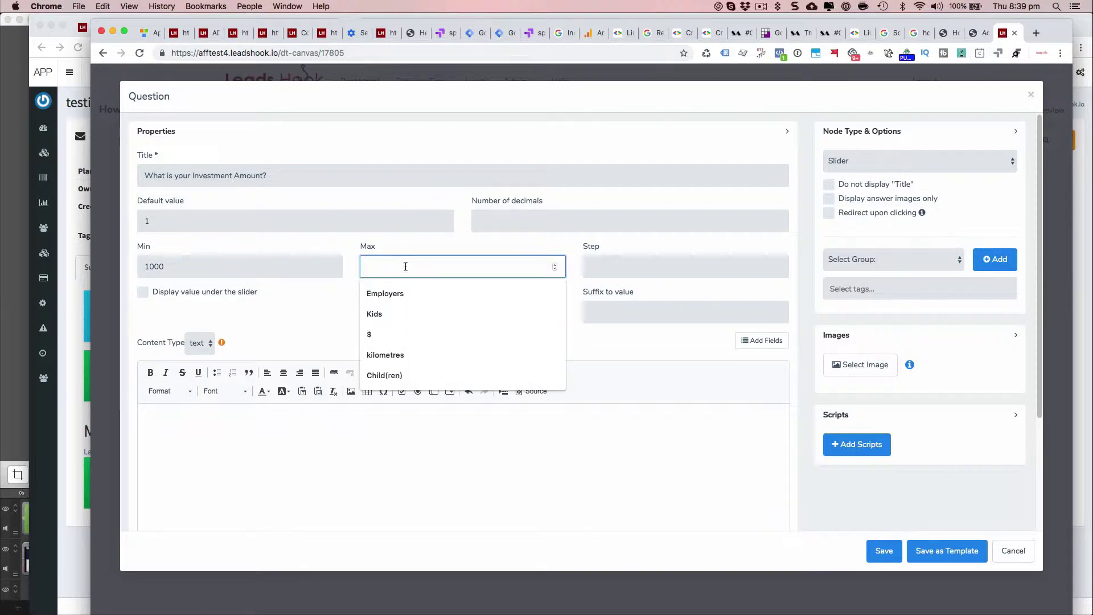
{"action": "type", "text": "1000000"}
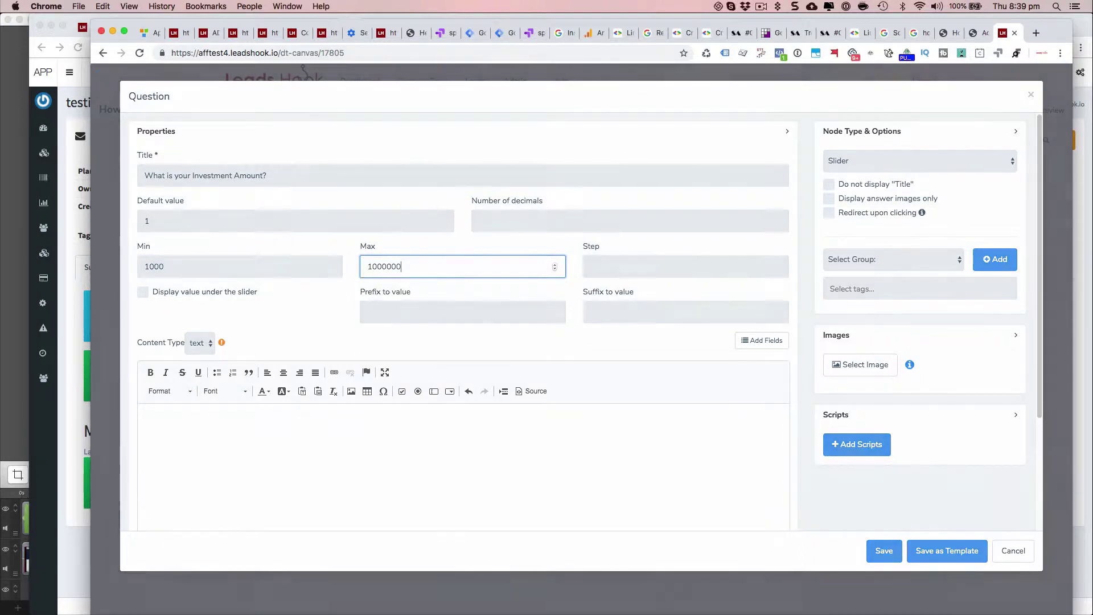
{"action": "key", "text": "Tab"}
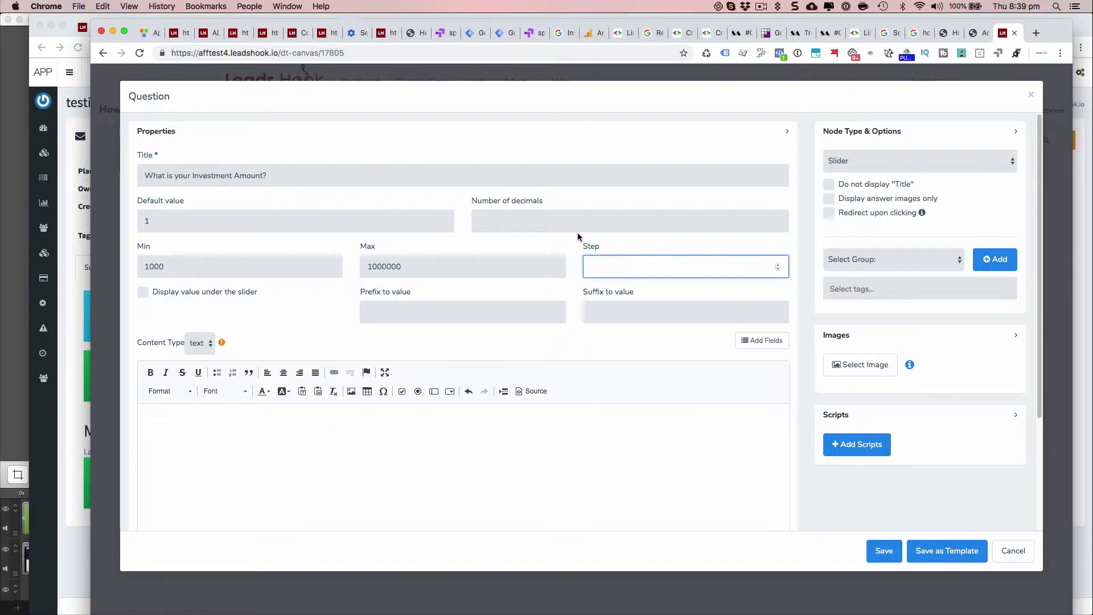
{"action": "type", "text": "10000"}
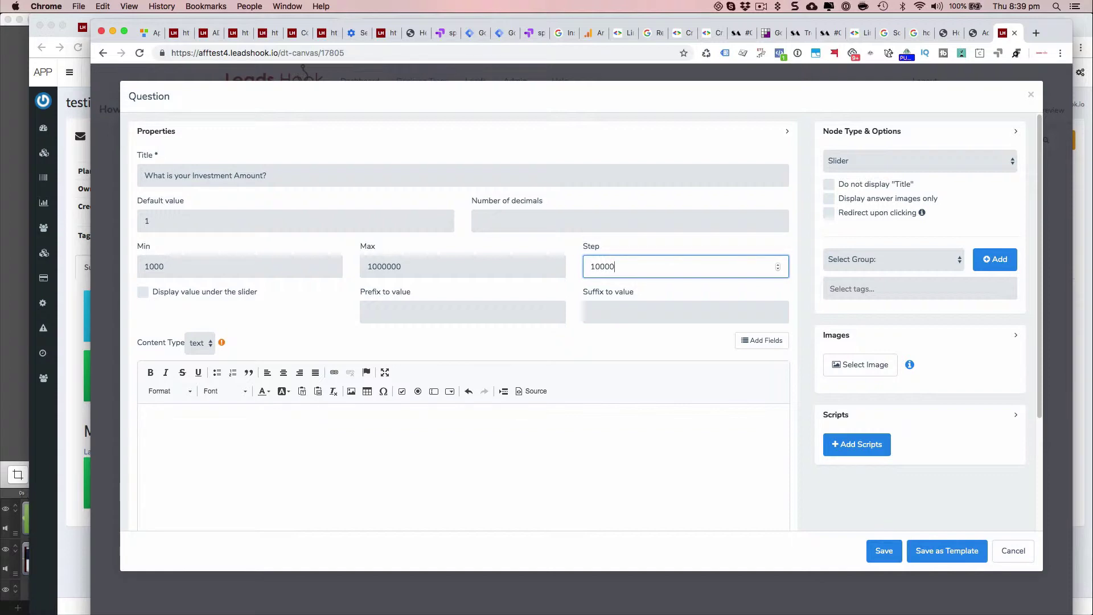
{"action": "left_click", "coordinate": [149, 268]}
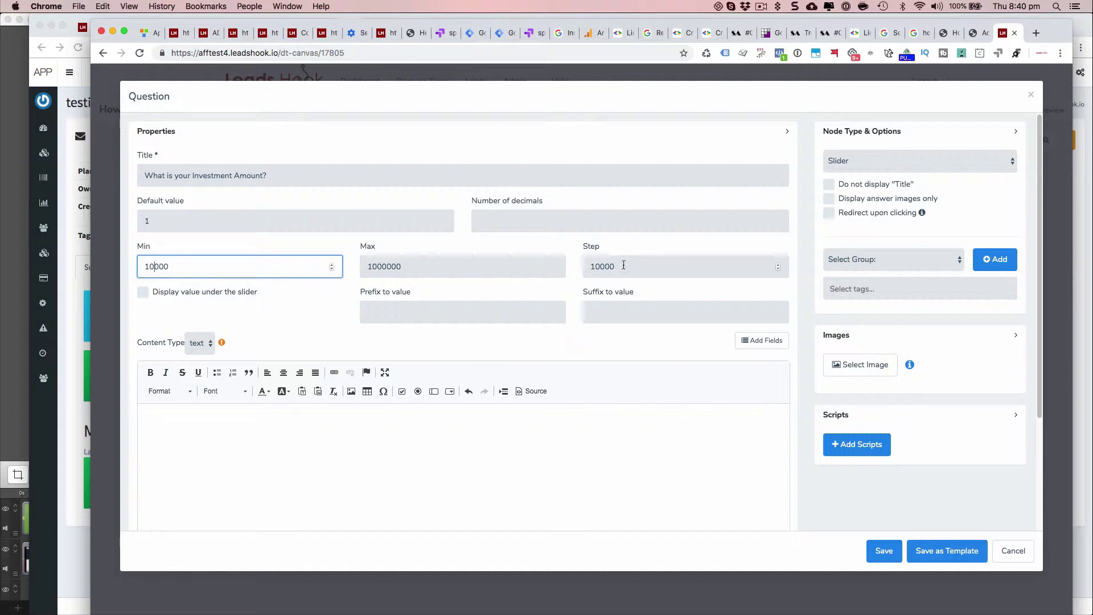
Step: Display the slider's value beneath it with a $ prefix
{"action": "left_click", "coordinate": [143, 293]}
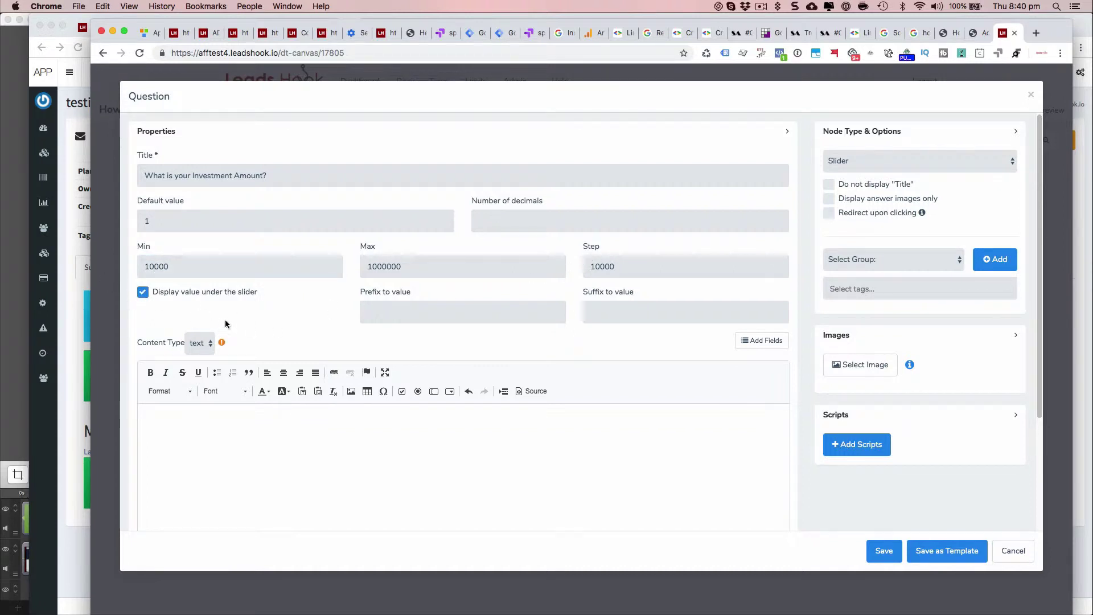
{"action": "left_click", "coordinate": [436, 313]}
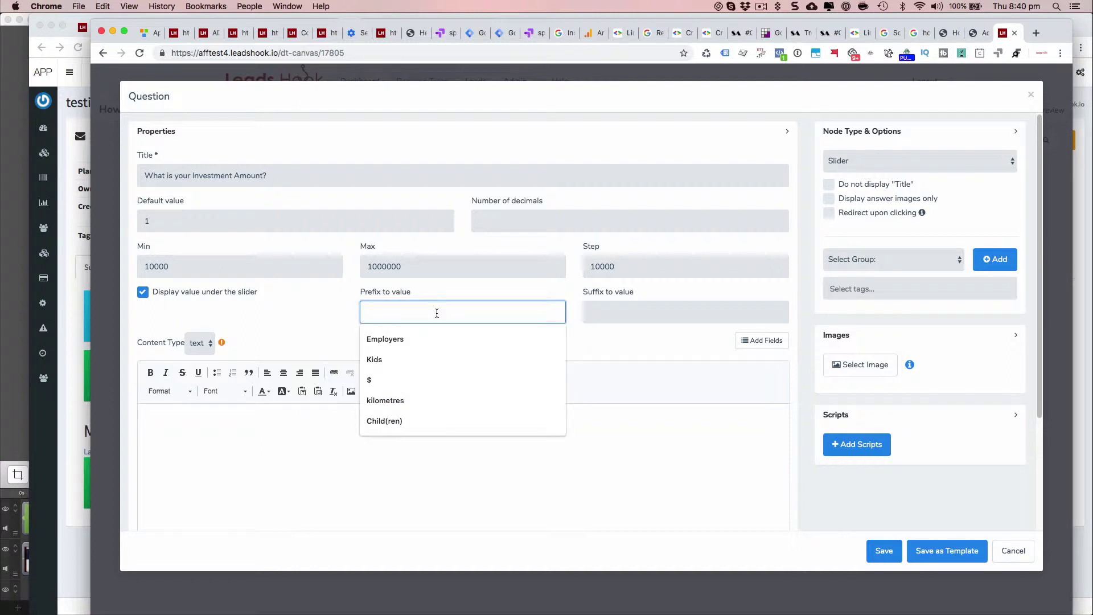
{"action": "type", "text": "%"}
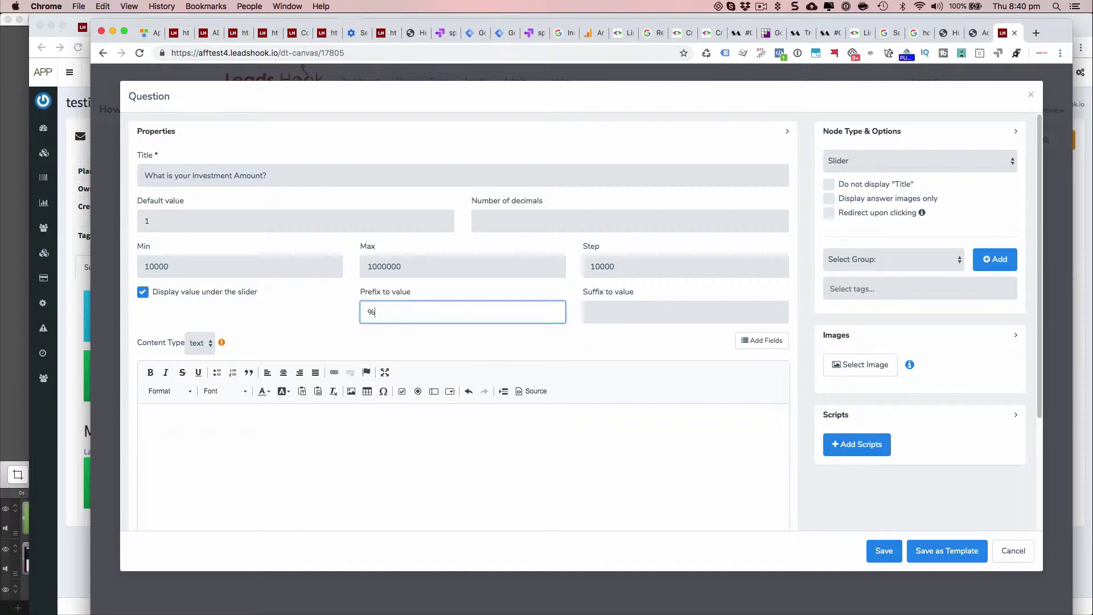
{"action": "left_click", "coordinate": [609, 348]}
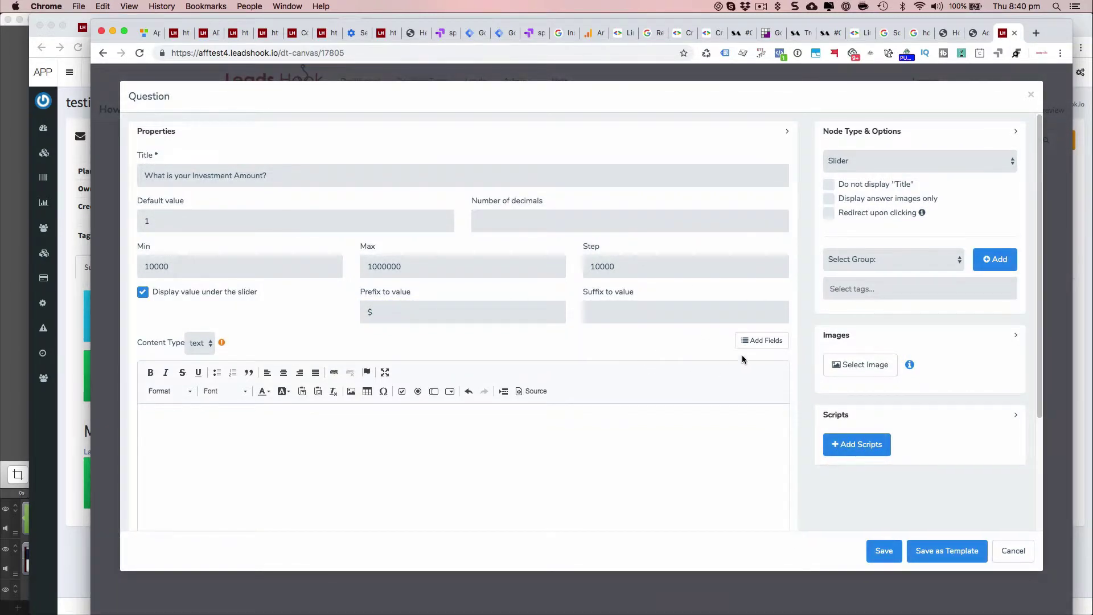
{"action": "scroll", "coordinate": [742, 345], "scroll_direction": "down", "scroll_amount": 5}
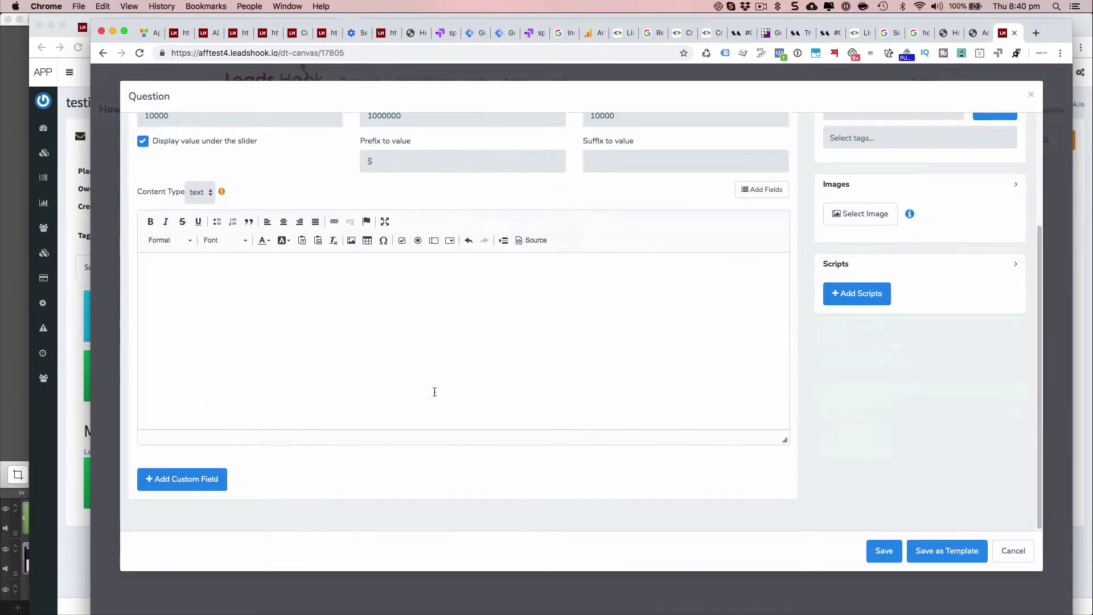
Step: Start a new custom field with key demo_investment_amt and name 'Investment Amount'
{"action": "left_click", "coordinate": [205, 479]}
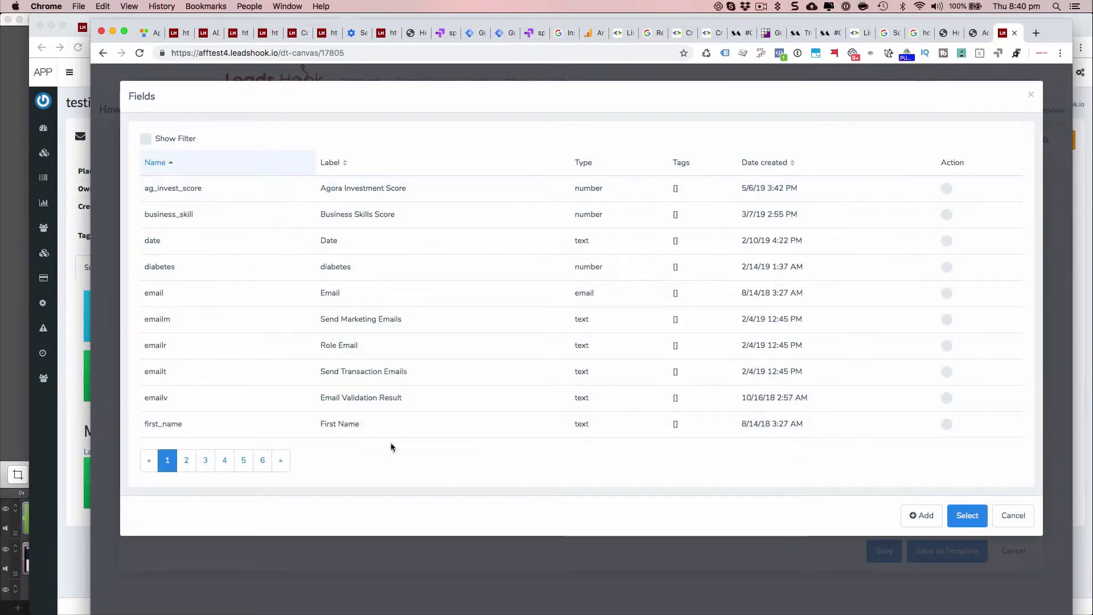
{"action": "left_click", "coordinate": [919, 518]}
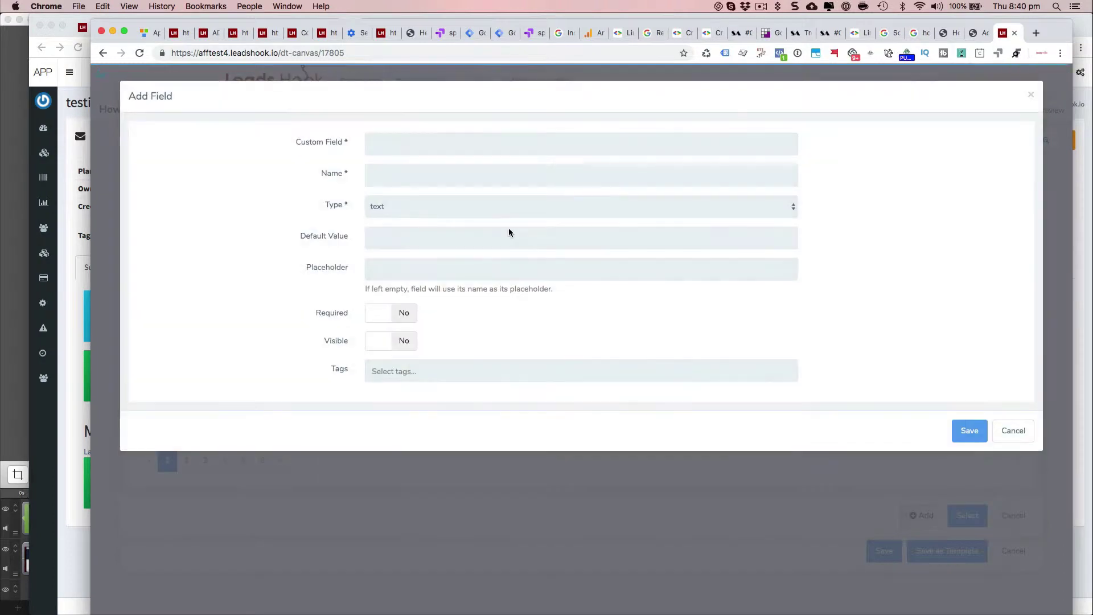
{"action": "left_click", "coordinate": [405, 146]}
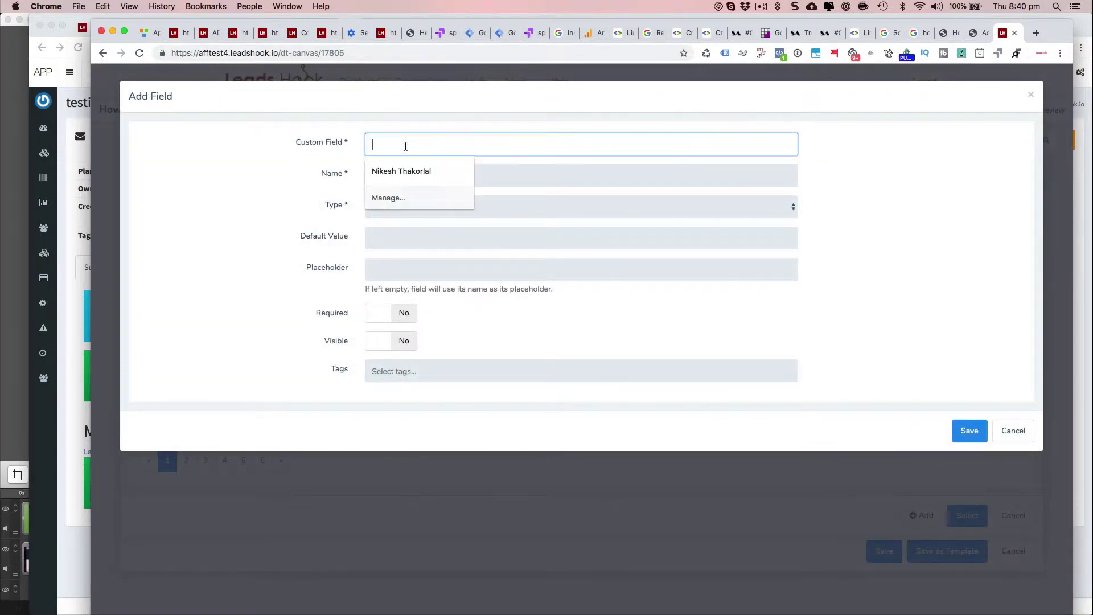
{"action": "type", "text": "demo"}
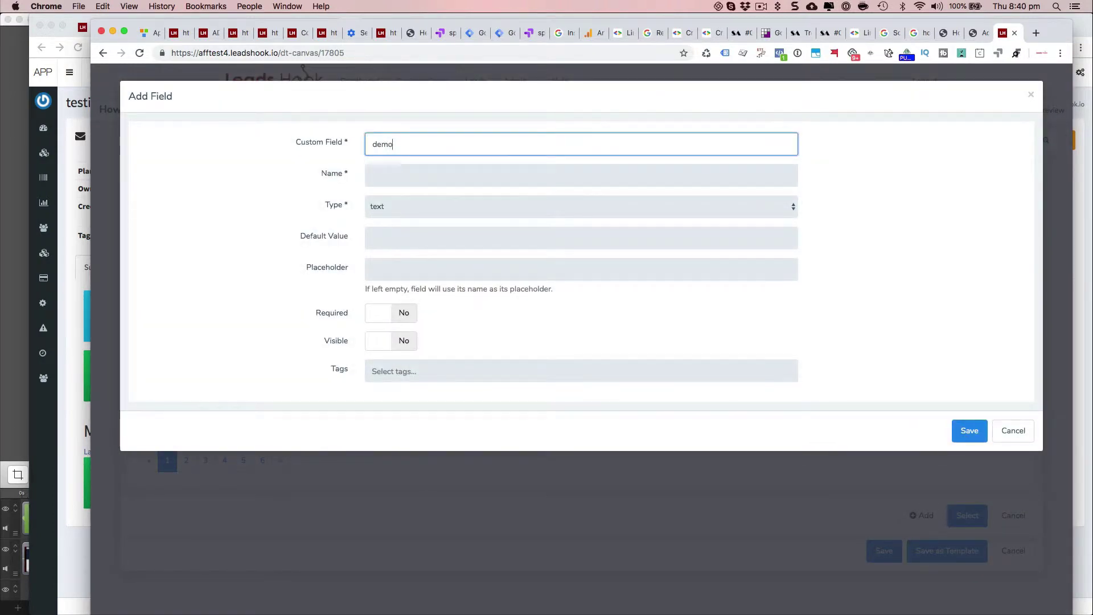
{"action": "type", "text": "_investment_amt"}
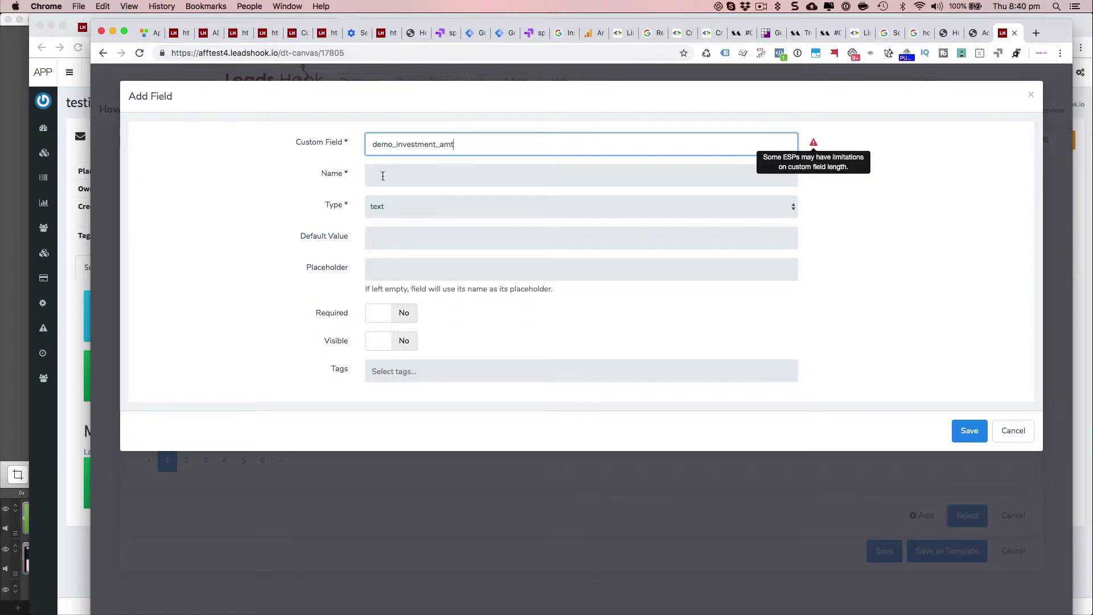
{"action": "left_click", "coordinate": [382, 175]}
{"action": "type", "text": "Inve"}
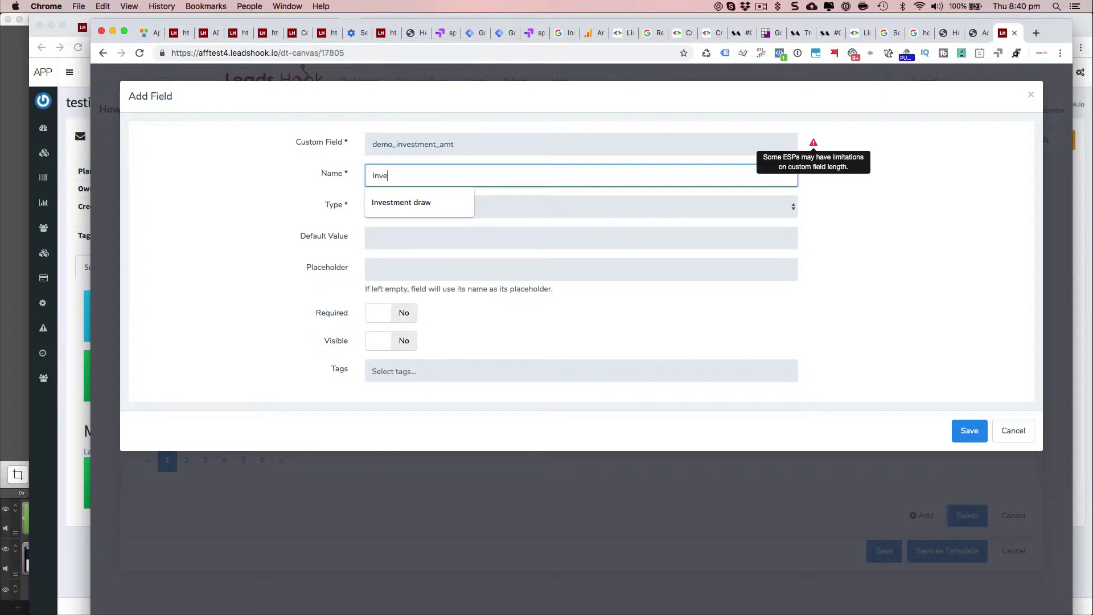
{"action": "type", "text": "stment Am"}
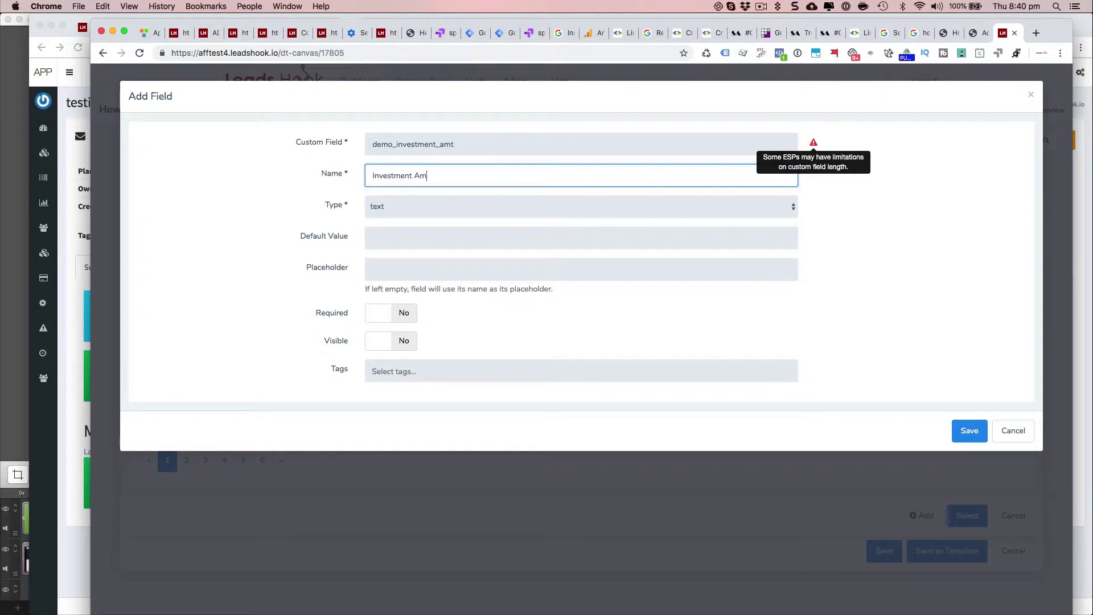
{"action": "type", "text": "ount"}
Step: Set the field type to number, make it visible, and save it
{"action": "left_click", "coordinate": [401, 206]}
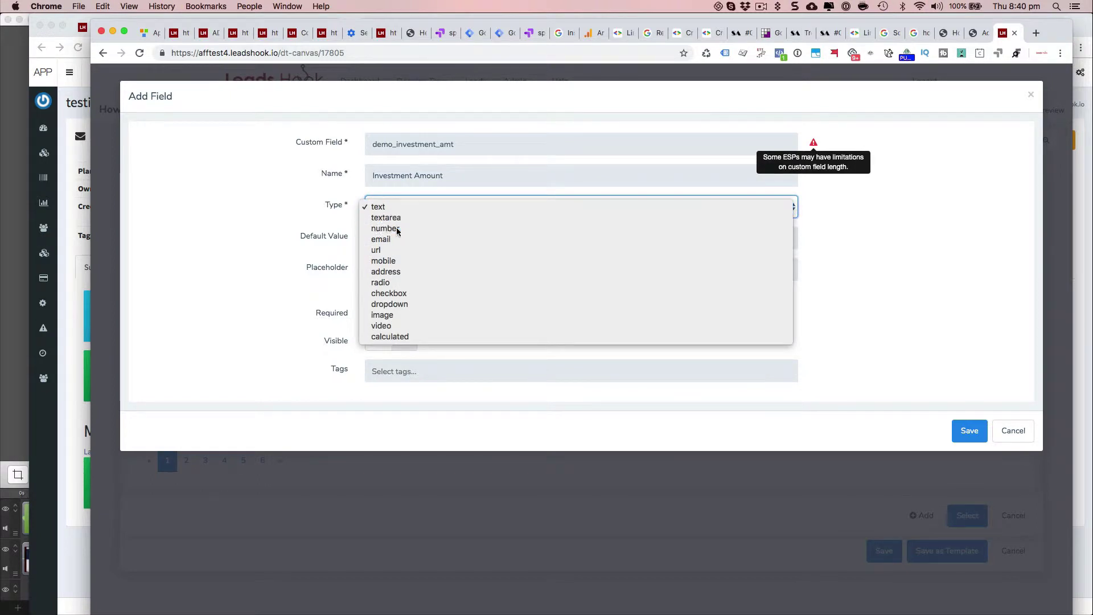
{"action": "left_click", "coordinate": [432, 229]}
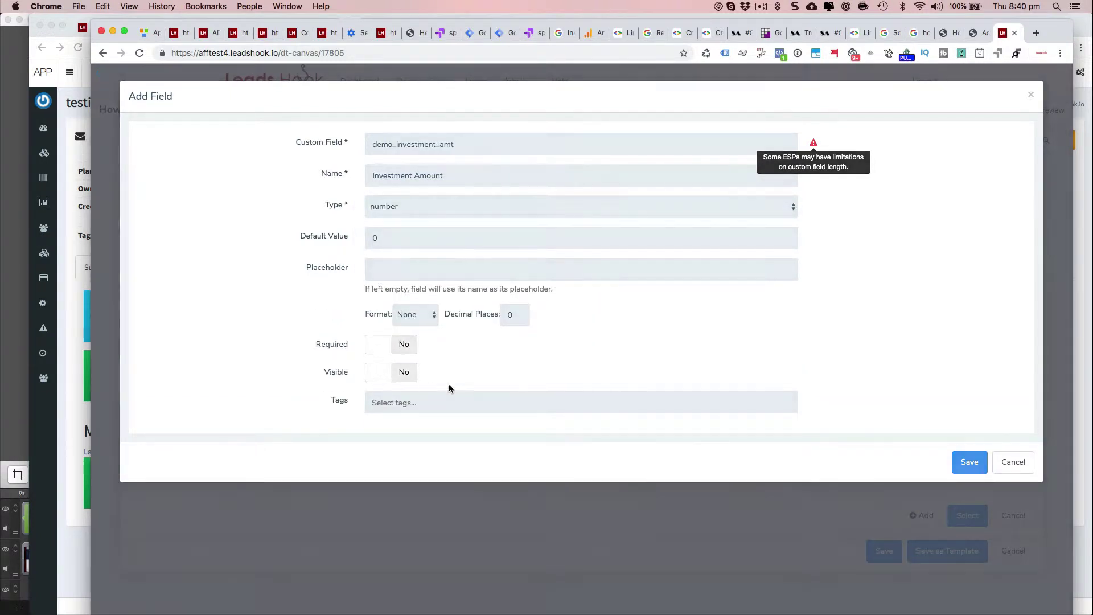
{"action": "left_click", "coordinate": [391, 378]}
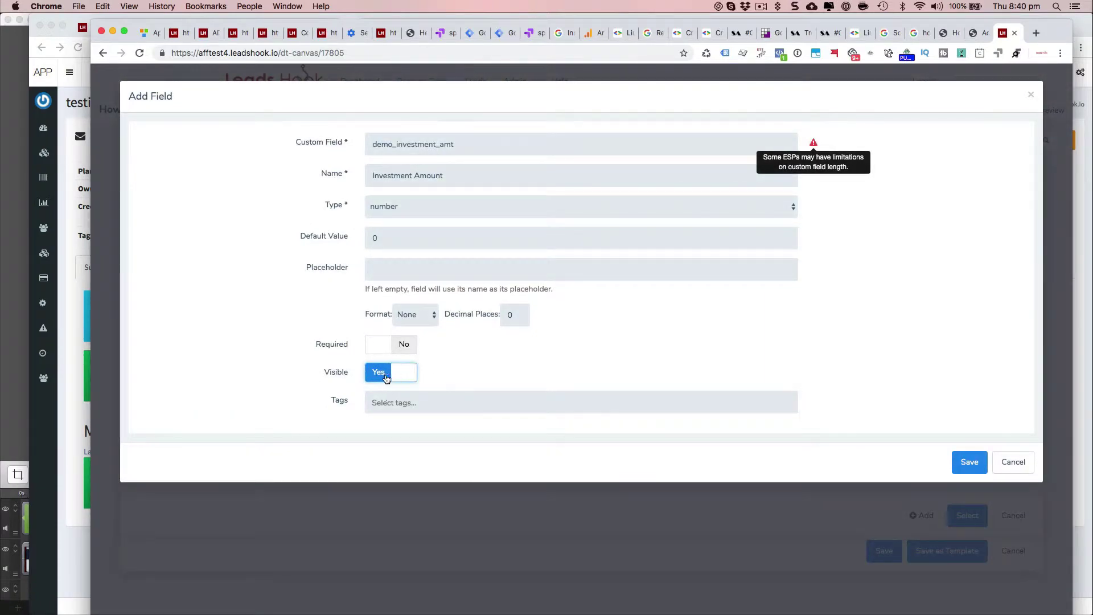
{"action": "left_click", "coordinate": [401, 375]}
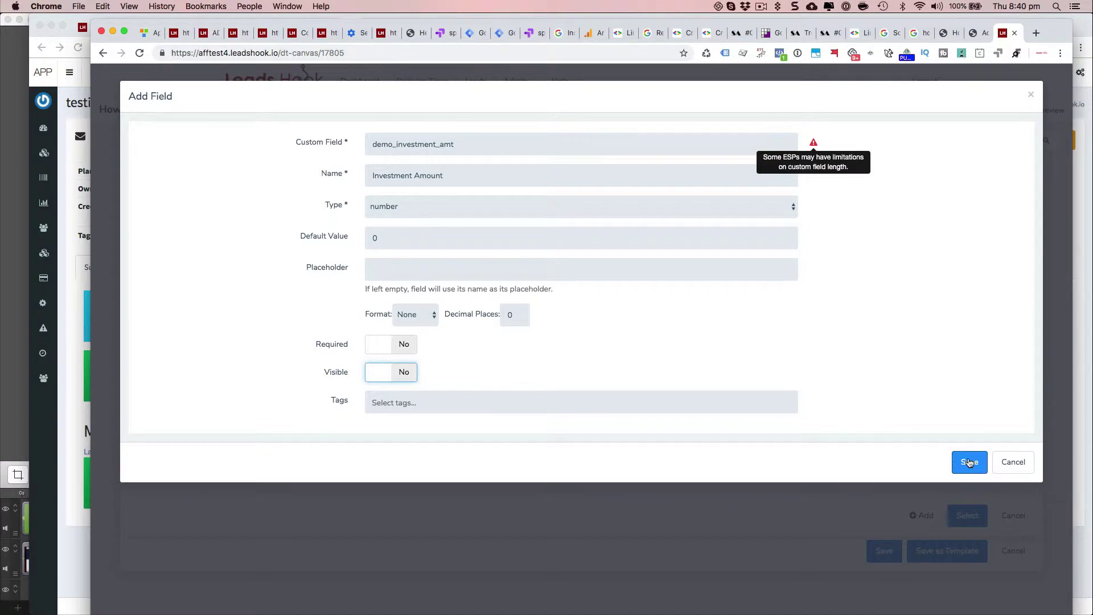
{"action": "left_click", "coordinate": [381, 375]}
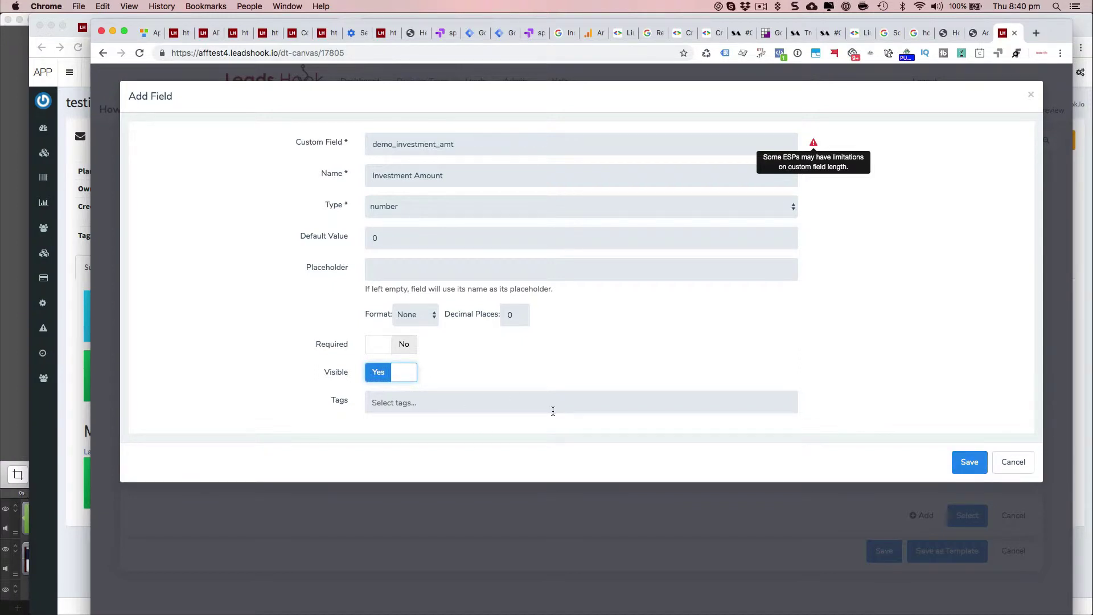
{"action": "left_click", "coordinate": [963, 463]}
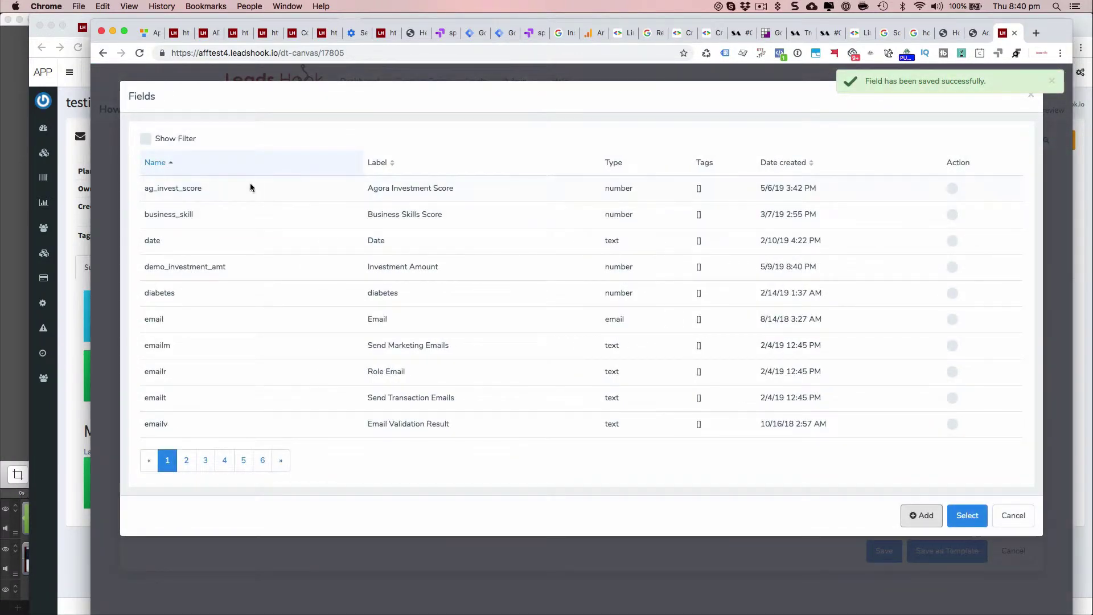
Step: Filter the fields by 'demo' and attach demo_investment_amt to the question
{"action": "left_click", "coordinate": [145, 138]}
{"action": "left_click", "coordinate": [194, 194]}
{"action": "type", "text": "demo"}
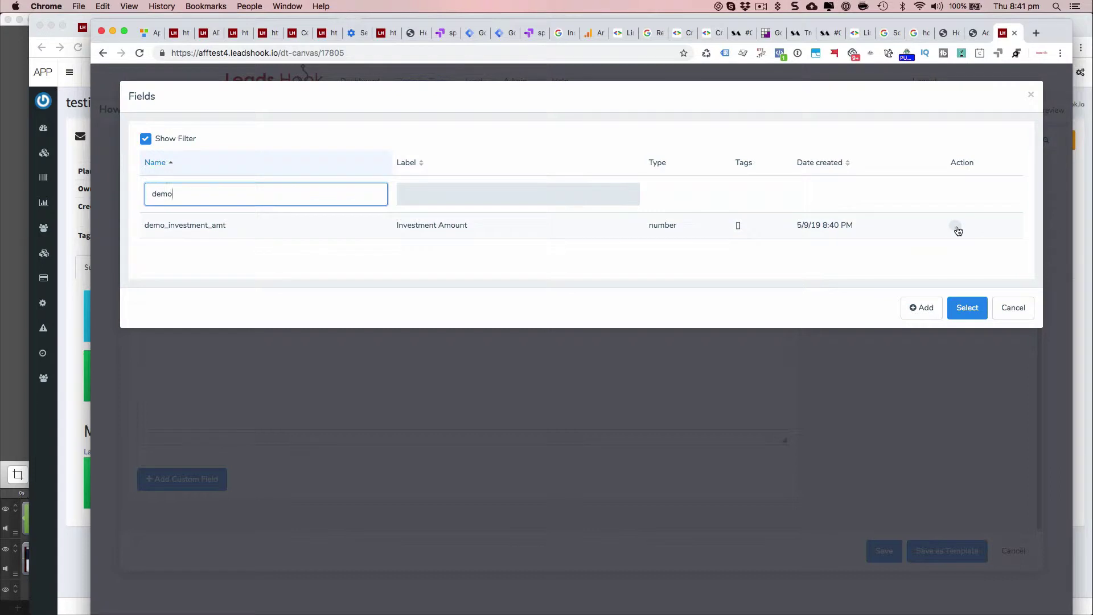
{"action": "left_click", "coordinate": [956, 227]}
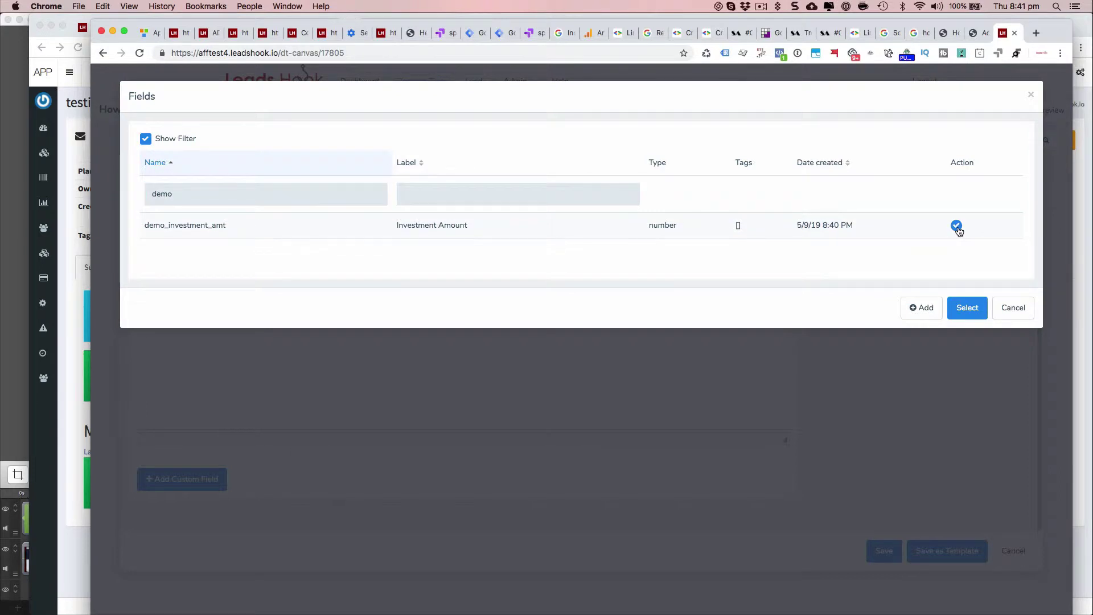
{"action": "left_click", "coordinate": [966, 309]}
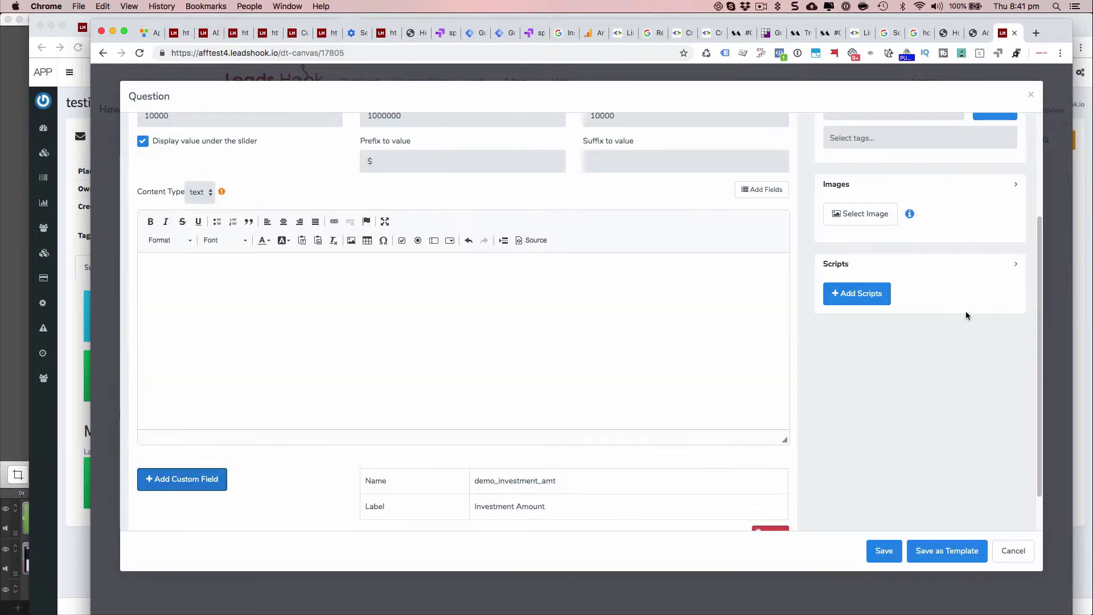
Step: Save the question and place a copy of its node below the original
{"action": "scroll", "coordinate": [406, 436], "scroll_direction": "down", "scroll_amount": 1}
{"action": "scroll", "coordinate": [408, 435], "scroll_direction": "up", "scroll_amount": 4}
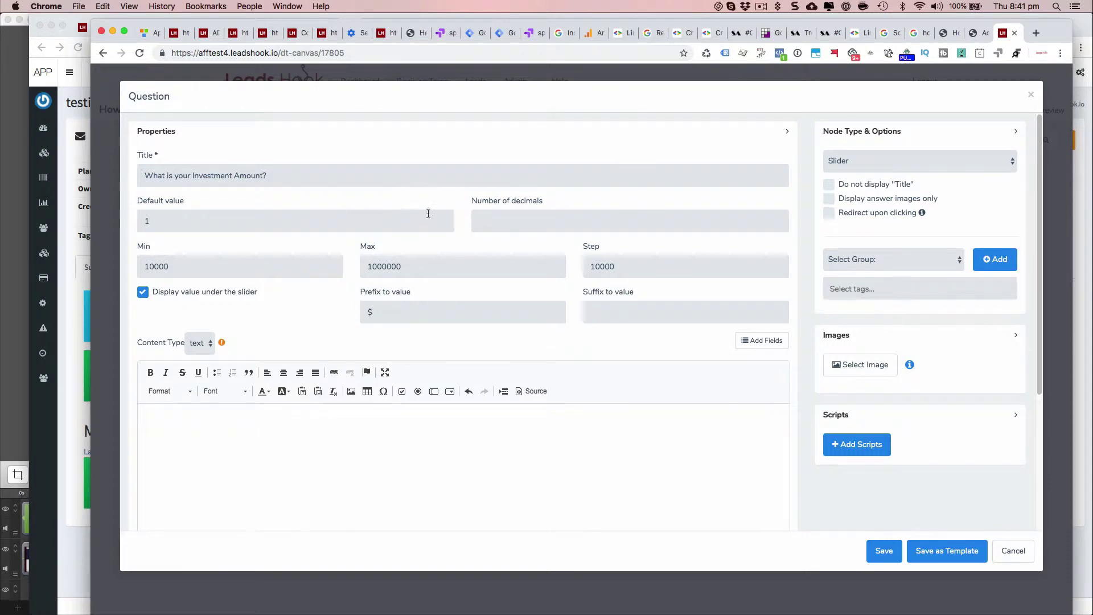
{"action": "scroll", "coordinate": [473, 324], "scroll_direction": "down", "scroll_amount": 4}
{"action": "scroll", "coordinate": [464, 313], "scroll_direction": "up", "scroll_amount": 4}
{"action": "scroll", "coordinate": [450, 398], "scroll_direction": "down", "scroll_amount": 4}
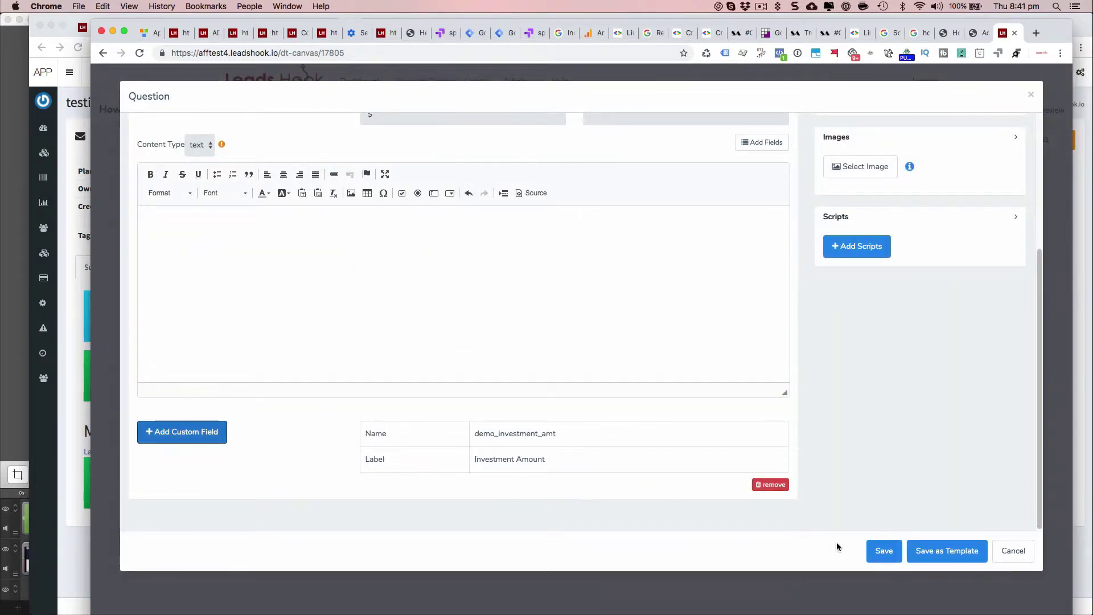
{"action": "left_click", "coordinate": [882, 555]}
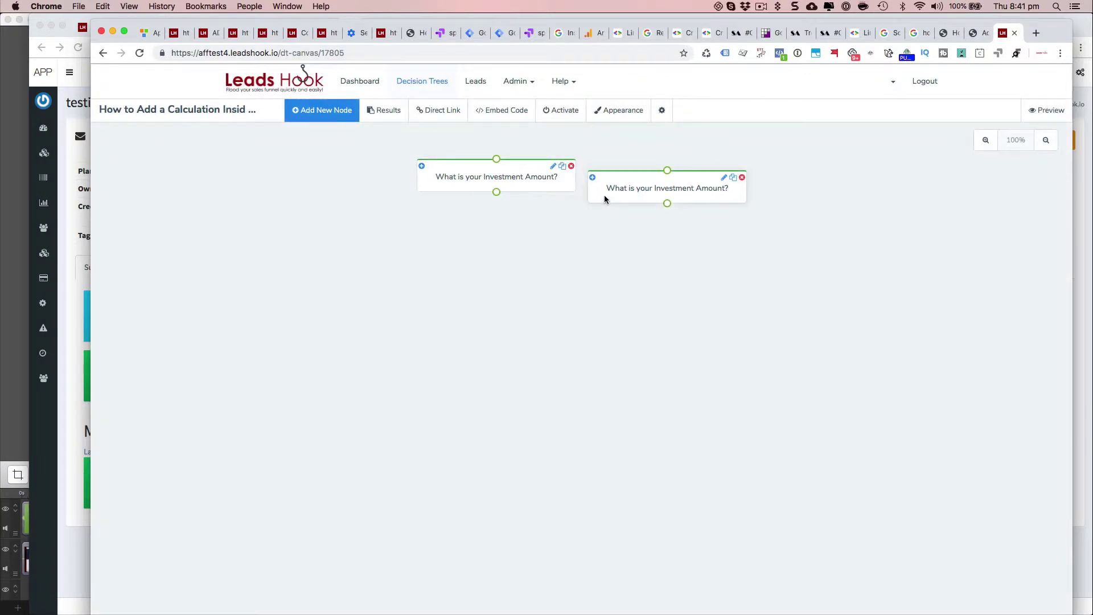
{"action": "left_click_drag", "start_coordinate": [605, 195], "coordinate": [432, 256]}
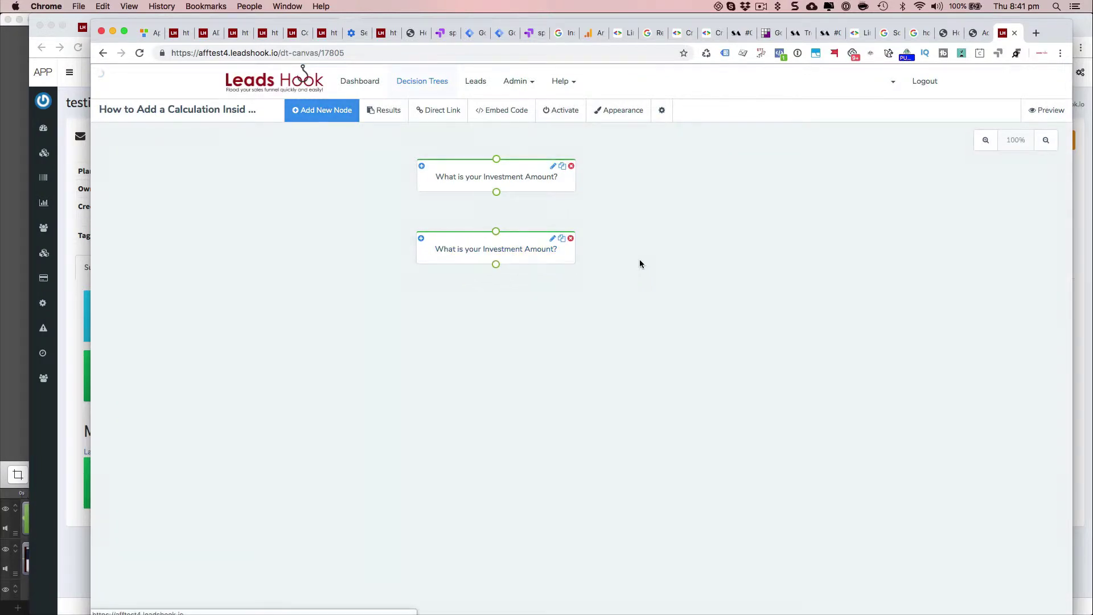
Step: Retitle the copied question 'What percentage return are you expecting on your investment?'
{"action": "left_click", "coordinate": [553, 238]}
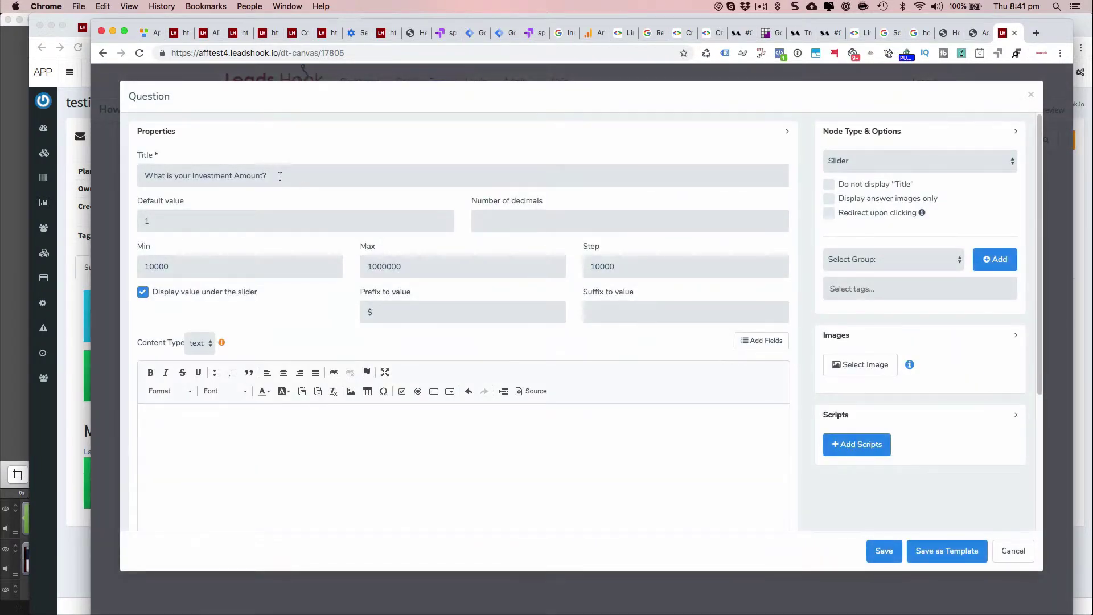
{"action": "left_click", "coordinate": [282, 176]}
{"action": "key", "text": "BackSpace"}
{"action": "key", "text": "BackSpace"}
{"action": "key", "text": "BackSpace"}
{"action": "key", "text": "BackSpace"}
{"action": "key", "text": "BackSpace"}
{"action": "key", "text": "BackSpace"}
{"action": "key", "text": "BackSpace"}
{"action": "key", "text": "BackSpace"}
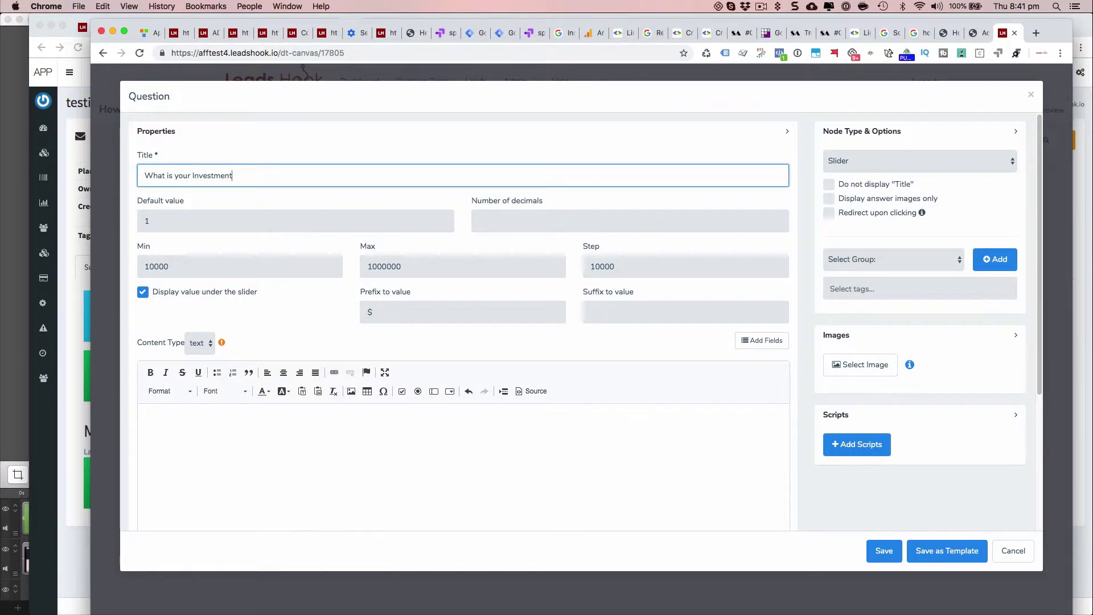
{"action": "key", "text": "BackSpace"}
{"action": "key", "text": "BackSpace"}
{"action": "key", "text": "BackSpace"}
{"action": "key", "text": "BackSpace"}
{"action": "key", "text": "BackSpace"}
{"action": "key", "text": "BackSpace"}
{"action": "key", "text": "BackSpace"}
{"action": "key", "text": "BackSpace"}
{"action": "key", "text": "BackSpace"}
{"action": "key", "text": "BackSpace"}
{"action": "key", "text": "BackSpace"}
{"action": "key", "text": "BackSpace"}
{"action": "key", "text": "BackSpace"}
{"action": "key", "text": "BackSpace"}
{"action": "key", "text": "BackSpace"}
{"action": "key", "text": "BackSpace"}
{"action": "key", "text": "BackSpace"}
{"action": "key", "text": "BackSpace"}
{"action": "key", "text": "BackSpace"}
{"action": "key", "text": "BackSpace"}
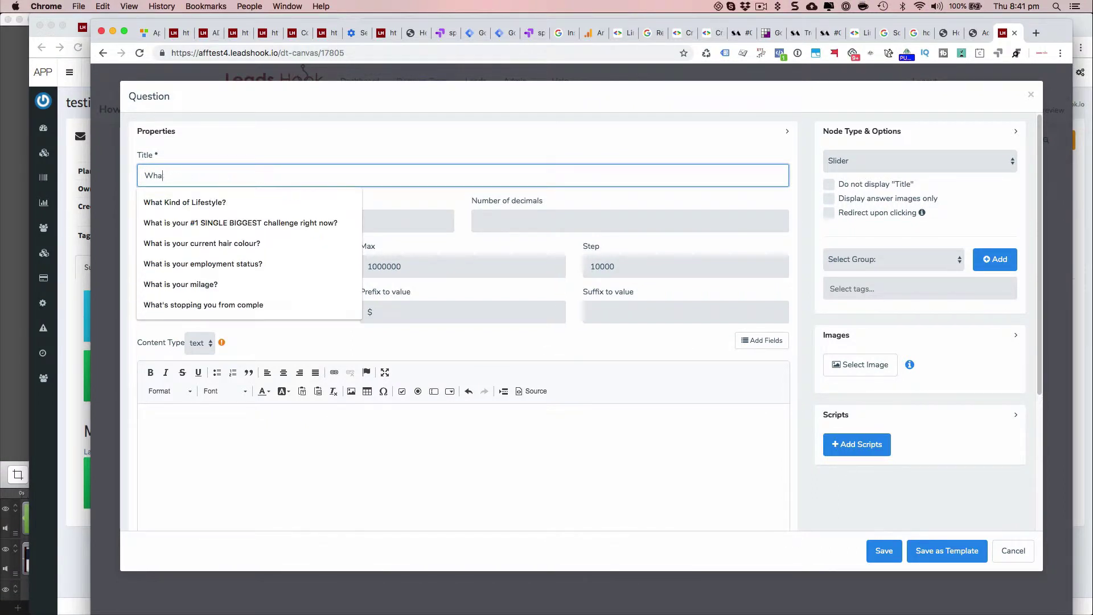
{"action": "type", "text": "What percentage return are you expe"}
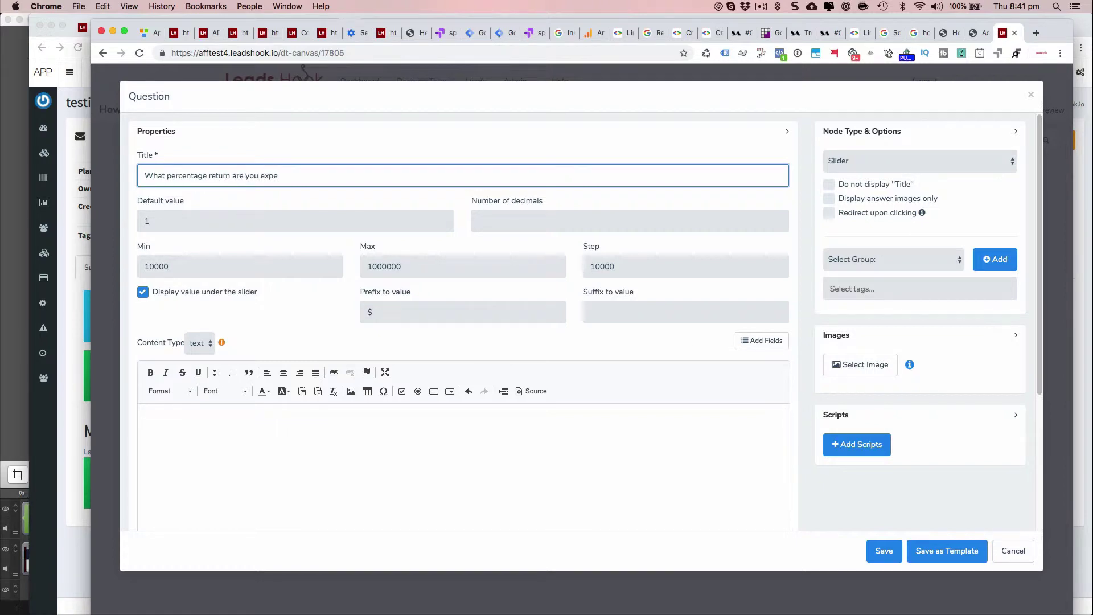
{"action": "type", "text": "cting on your inve"}
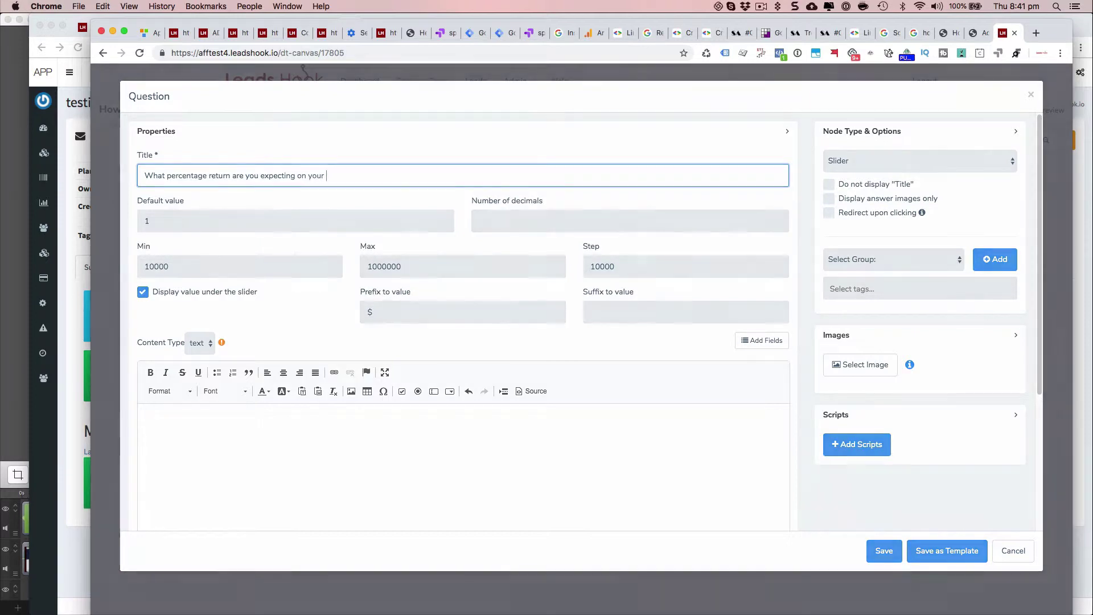
{"action": "type", "text": "stment"}
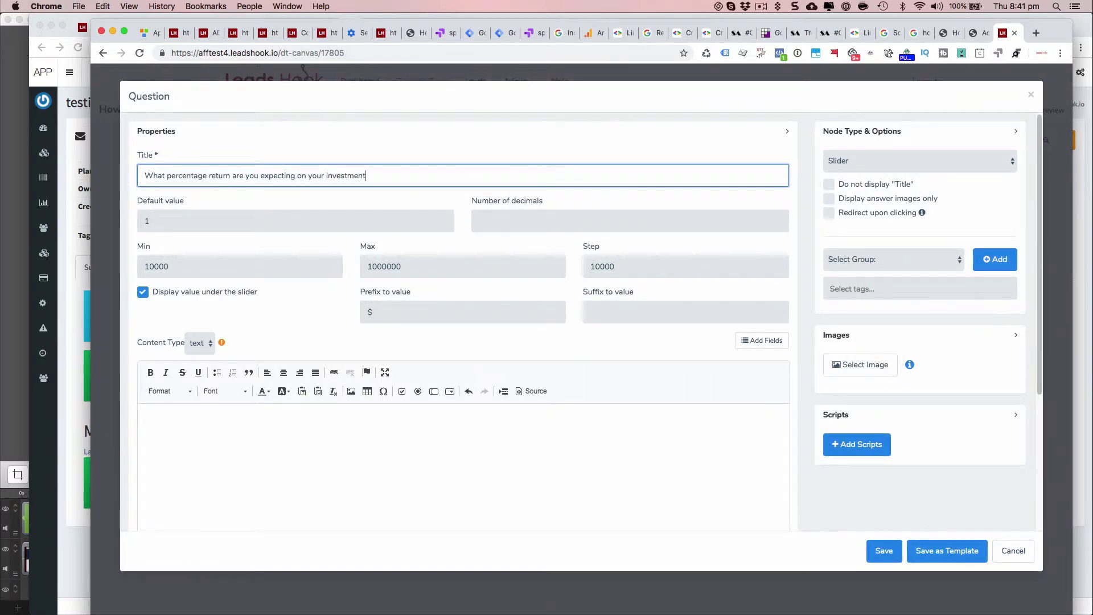
Step: Set the slider to min 0, max 1, step .1, no prefix and suffix %
{"action": "left_click", "coordinate": [210, 265]}
{"action": "key", "text": "BackSpace"}
{"action": "key", "text": "BackSpace"}
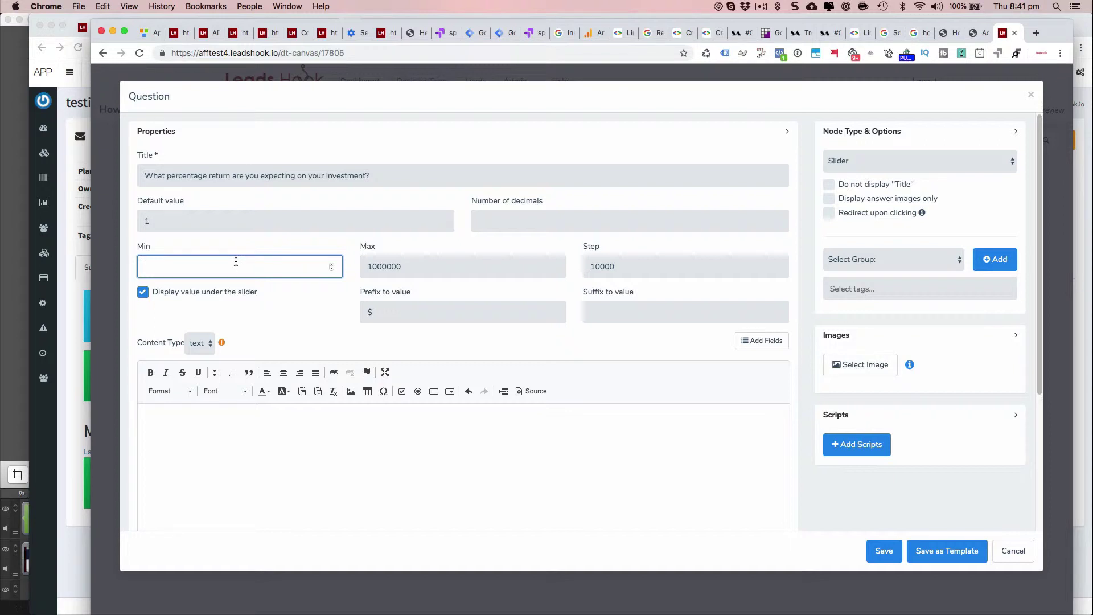
{"action": "type", "text": "0"}
{"action": "double_click", "coordinate": [413, 266]}
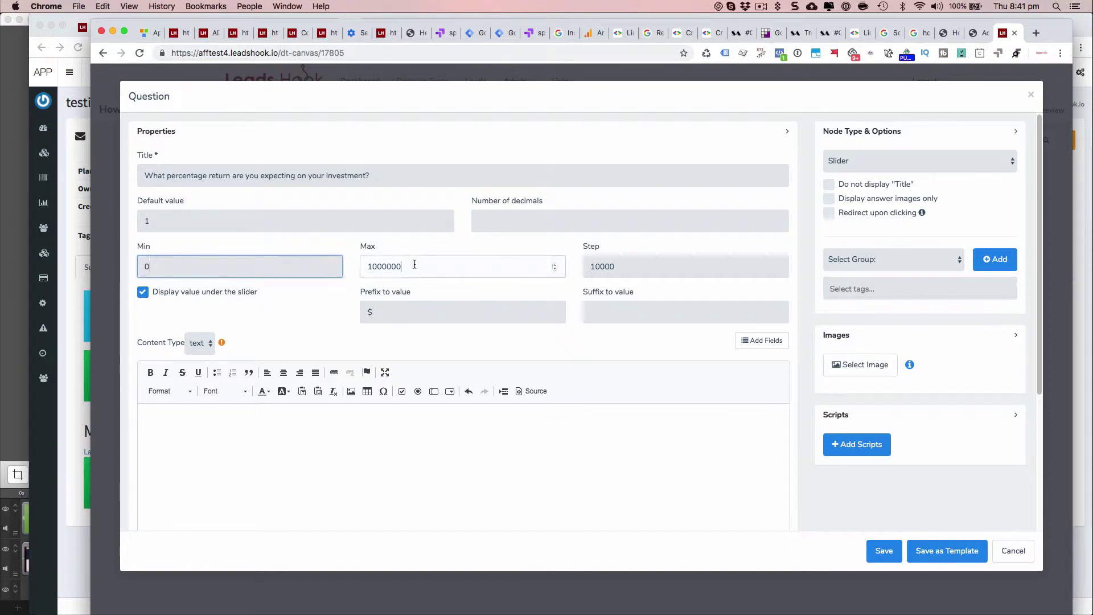
{"action": "type", "text": "100"}
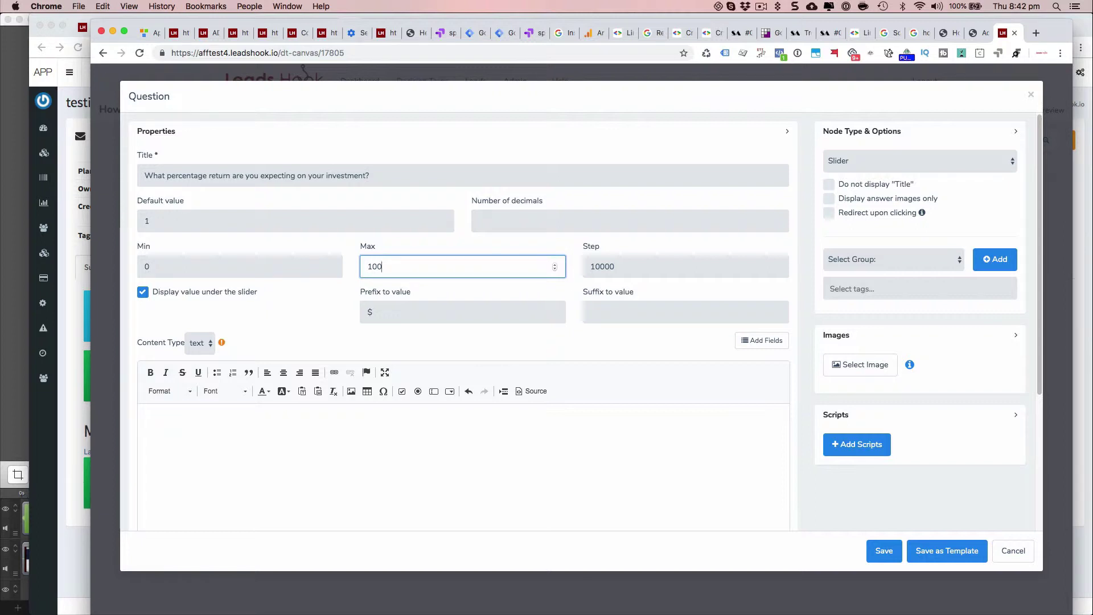
{"action": "double_click", "coordinate": [620, 267]}
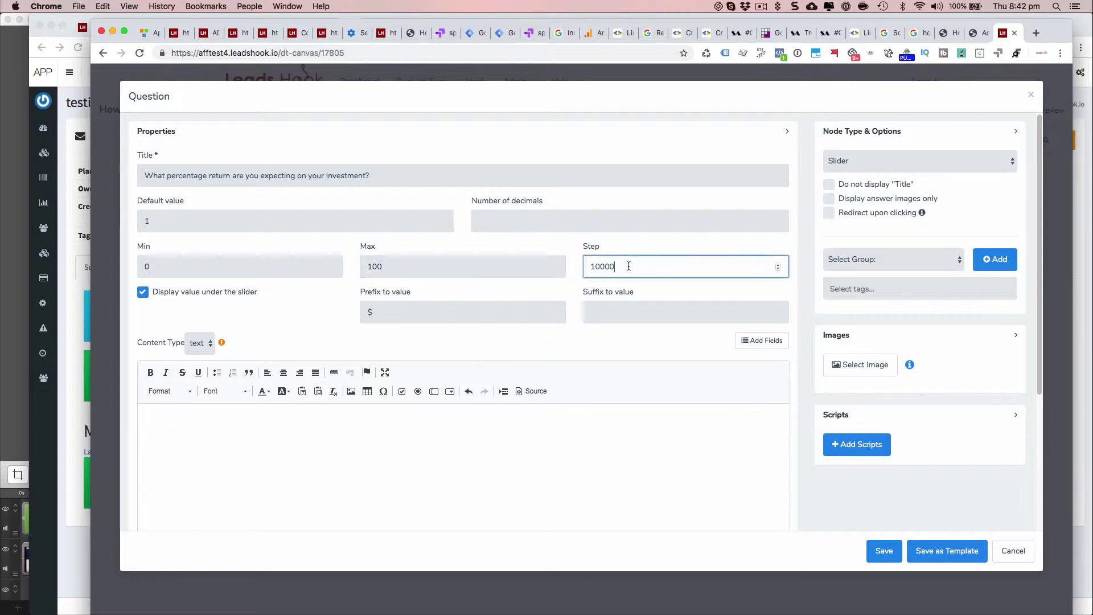
{"action": "key", "text": "BackSpace"}
{"action": "left_click", "coordinate": [389, 267]}
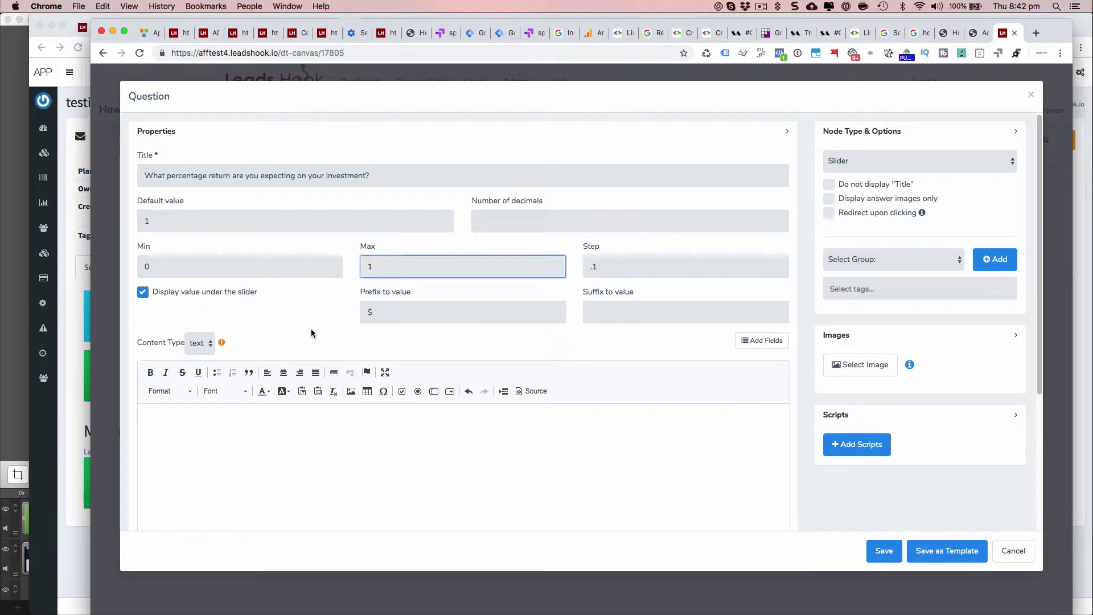
{"action": "left_click", "coordinate": [380, 312]}
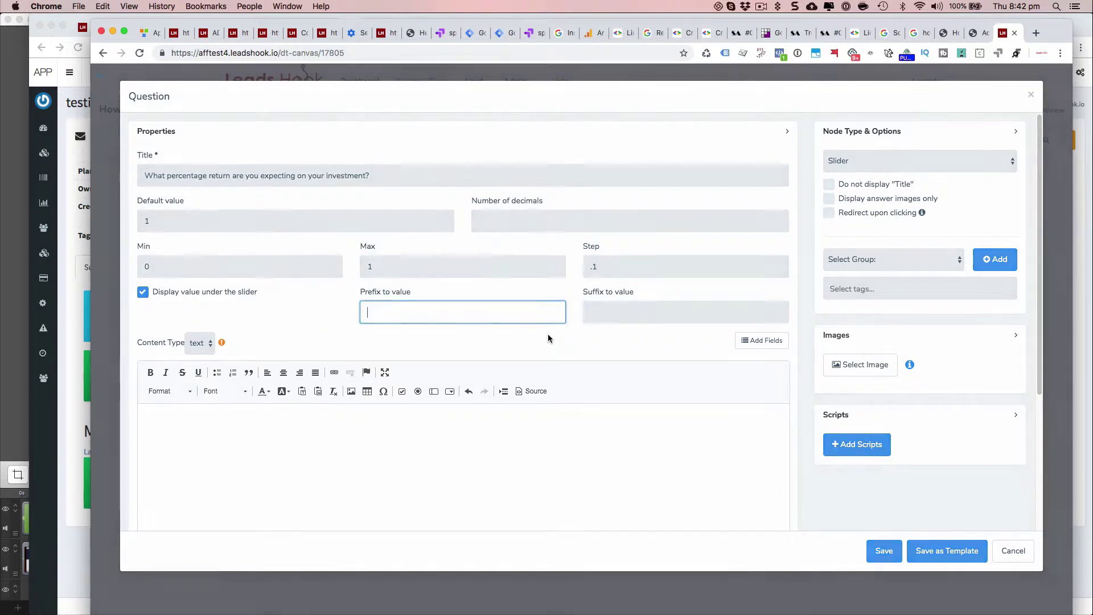
{"action": "left_click", "coordinate": [596, 309]}
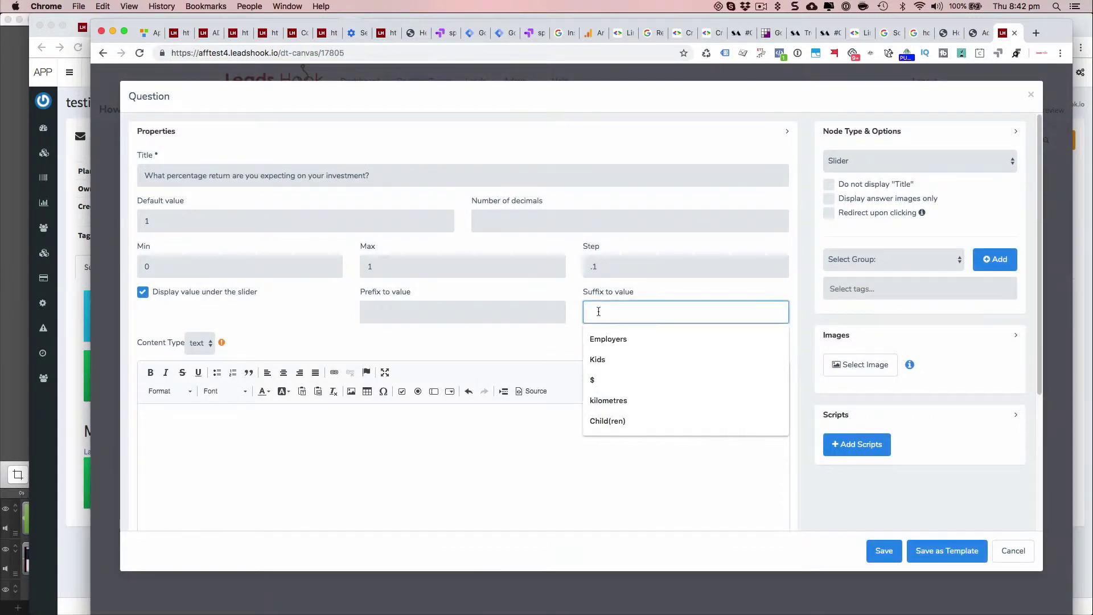
{"action": "type", "text": "%"}
{"action": "left_click", "coordinate": [510, 337]}
{"action": "scroll", "coordinate": [489, 324], "scroll_direction": "down", "scroll_amount": 1}
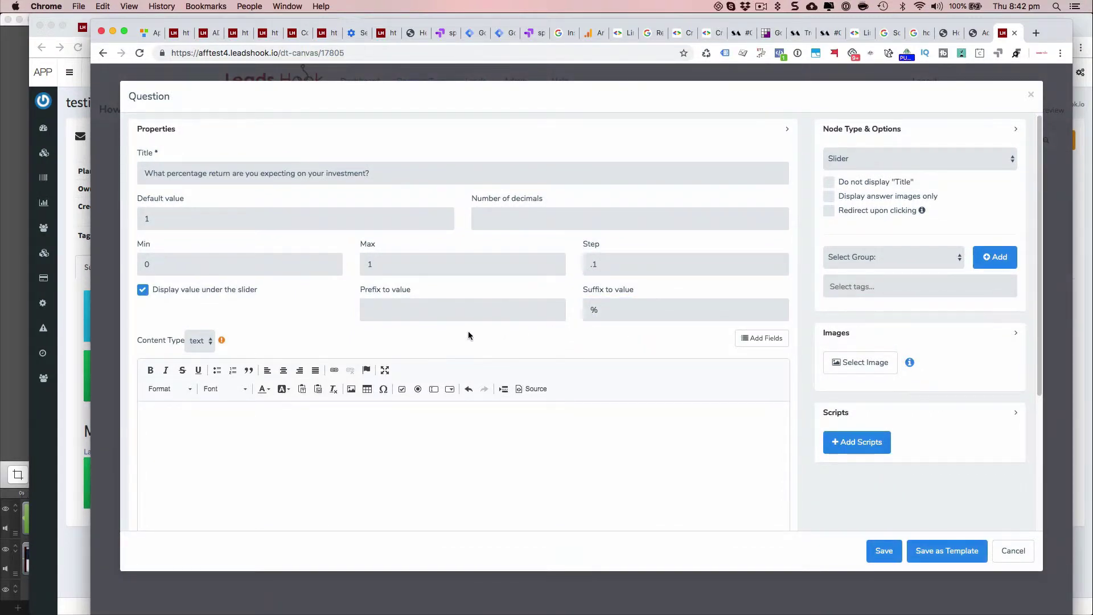
Step: Create a visible number field 'Investment Return' formatted as Percent and save it
{"action": "scroll", "coordinate": [470, 249], "scroll_direction": "down", "scroll_amount": 5}
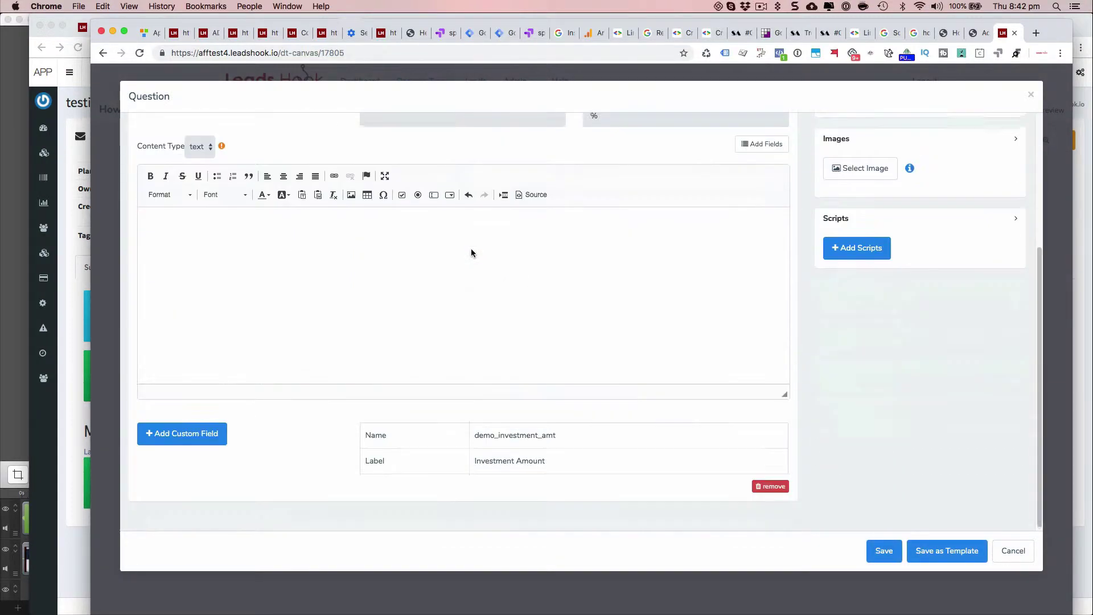
{"action": "left_click", "coordinate": [199, 433]}
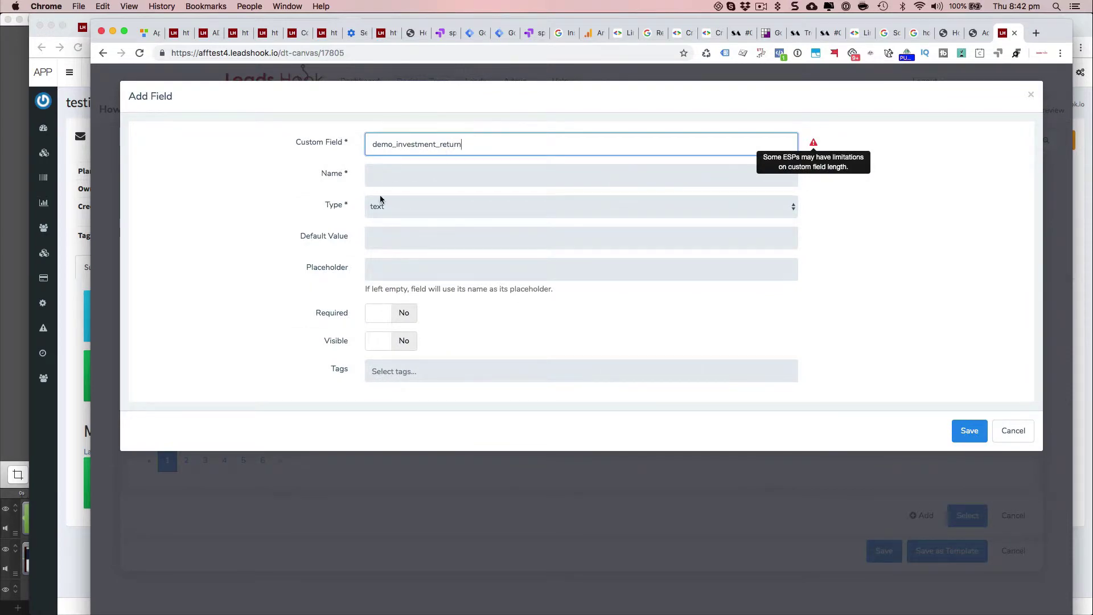
{"action": "left_click", "coordinate": [395, 174]}
{"action": "type", "text": "Inves"}
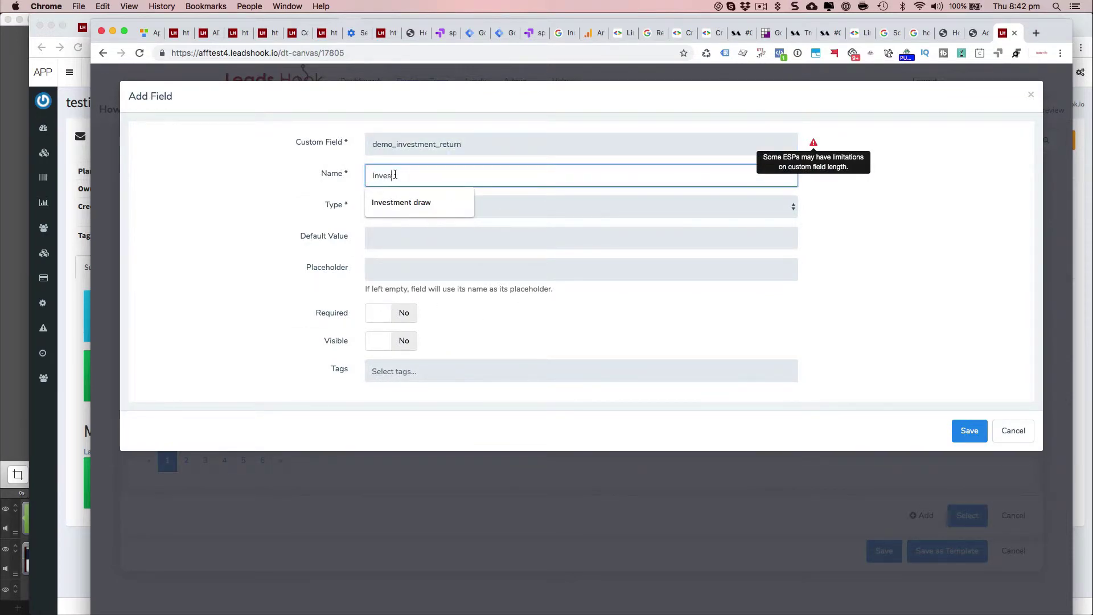
{"action": "type", "text": "tment Ret"}
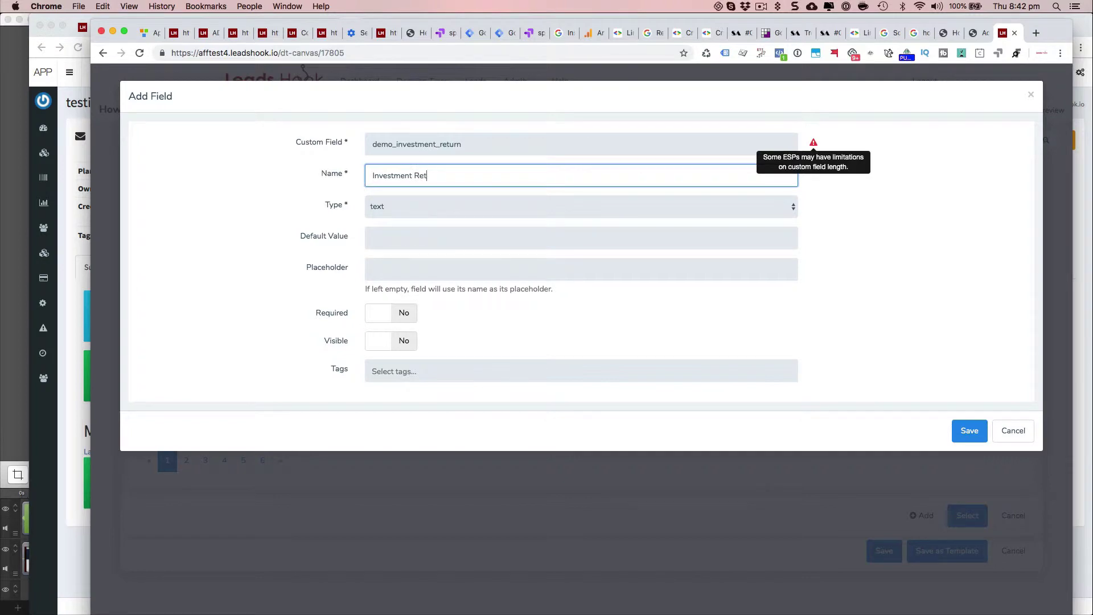
{"action": "key", "text": "BackSpace"}
{"action": "key", "text": "BackSpace"}
{"action": "key", "text": "BackSpace"}
{"action": "key", "text": "BackSpace"}
{"action": "left_click", "coordinate": [404, 215]}
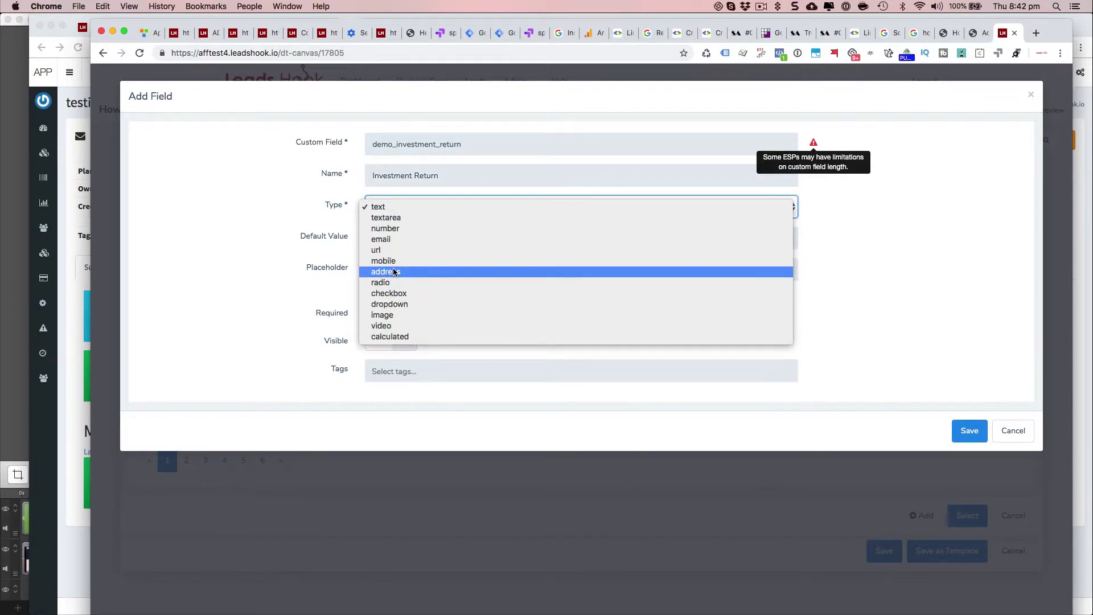
{"action": "left_click", "coordinate": [390, 228]}
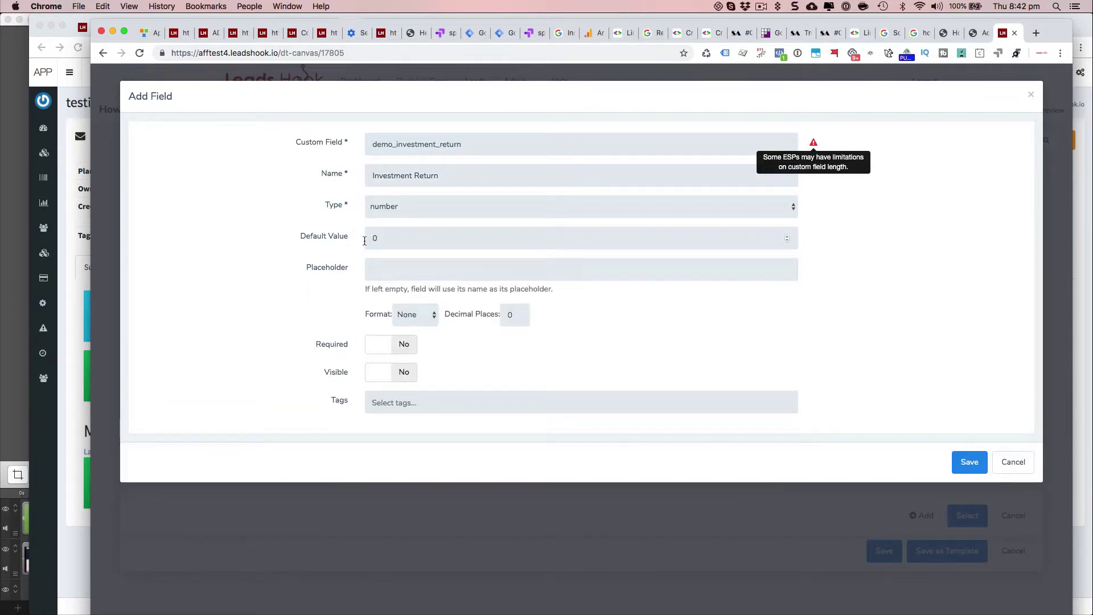
{"action": "left_click", "coordinate": [422, 320]}
{"action": "left_click", "coordinate": [422, 348]}
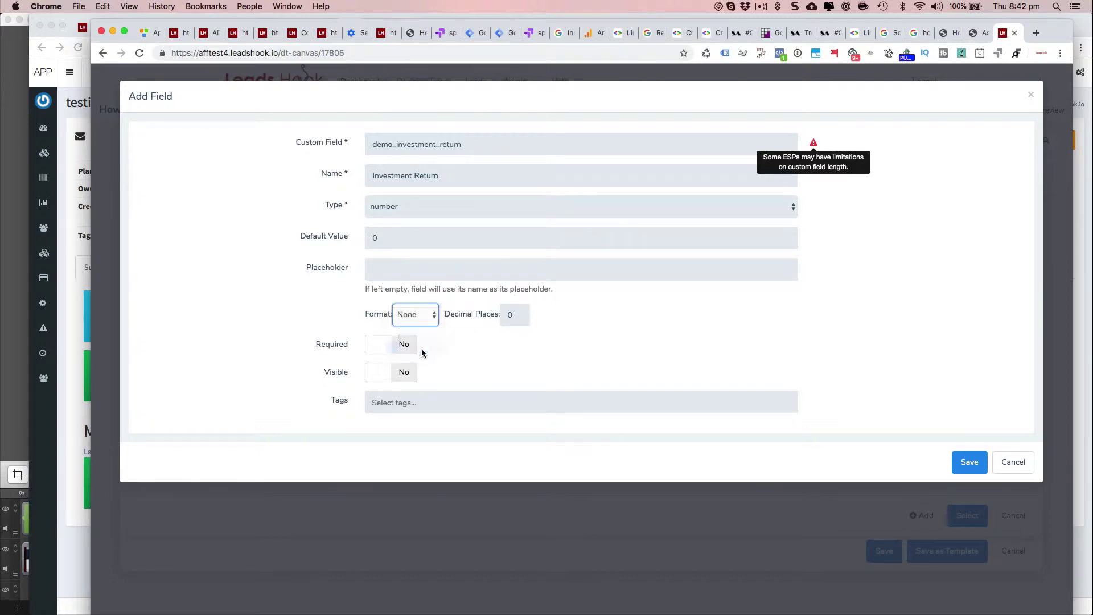
{"action": "left_click", "coordinate": [291, 292]}
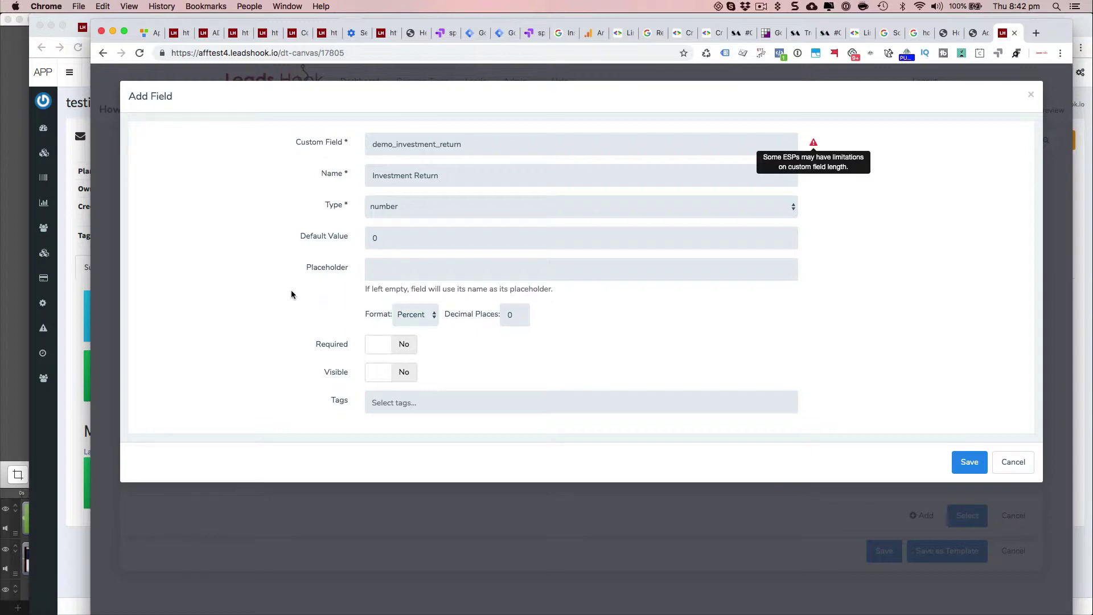
{"action": "left_click", "coordinate": [387, 373]}
{"action": "left_click", "coordinate": [969, 461]}
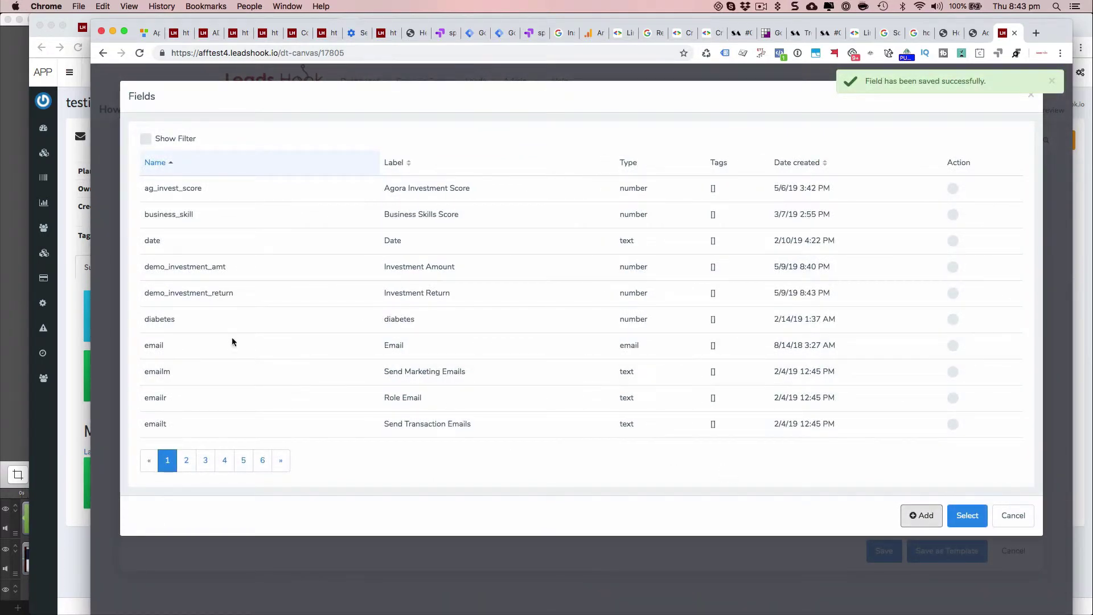
Step: Filter by 'demo', attach demo_investment_return to the question, and save the question
{"action": "left_click", "coordinate": [188, 193]}
{"action": "type", "text": "demo"}
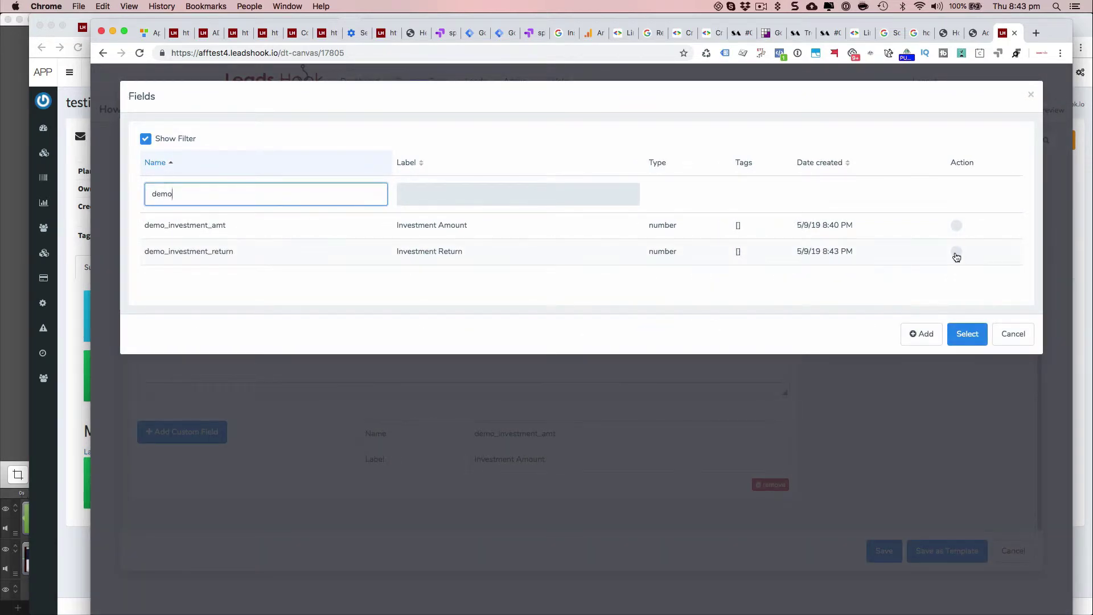
{"action": "left_click", "coordinate": [956, 253]}
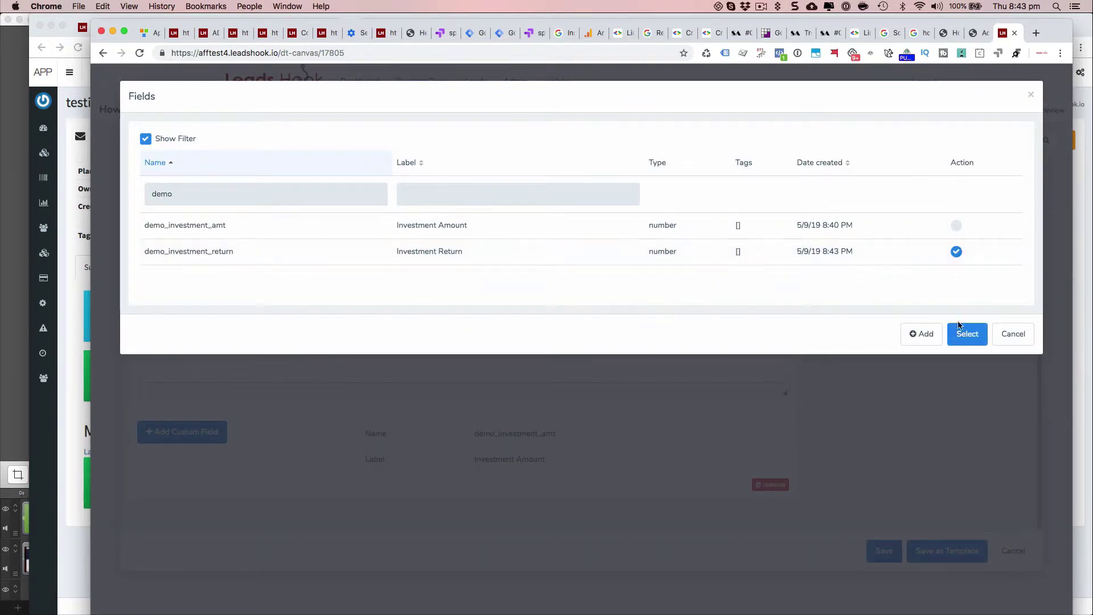
{"action": "left_click", "coordinate": [967, 333]}
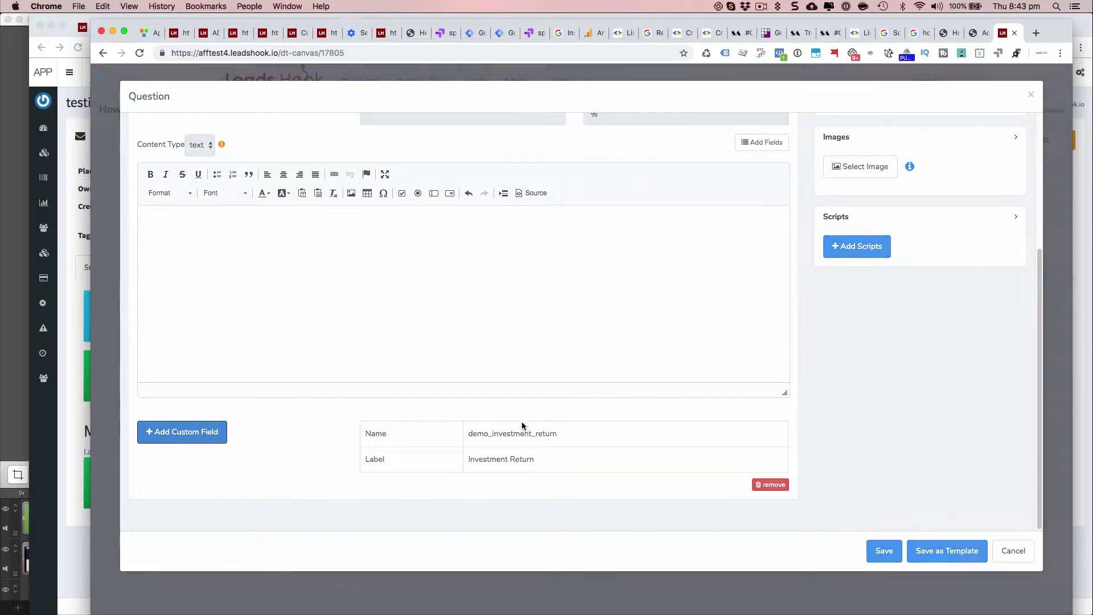
{"action": "scroll", "coordinate": [534, 416], "scroll_direction": "up", "scroll_amount": 5}
{"action": "scroll", "coordinate": [454, 296], "scroll_direction": "down", "scroll_amount": 4}
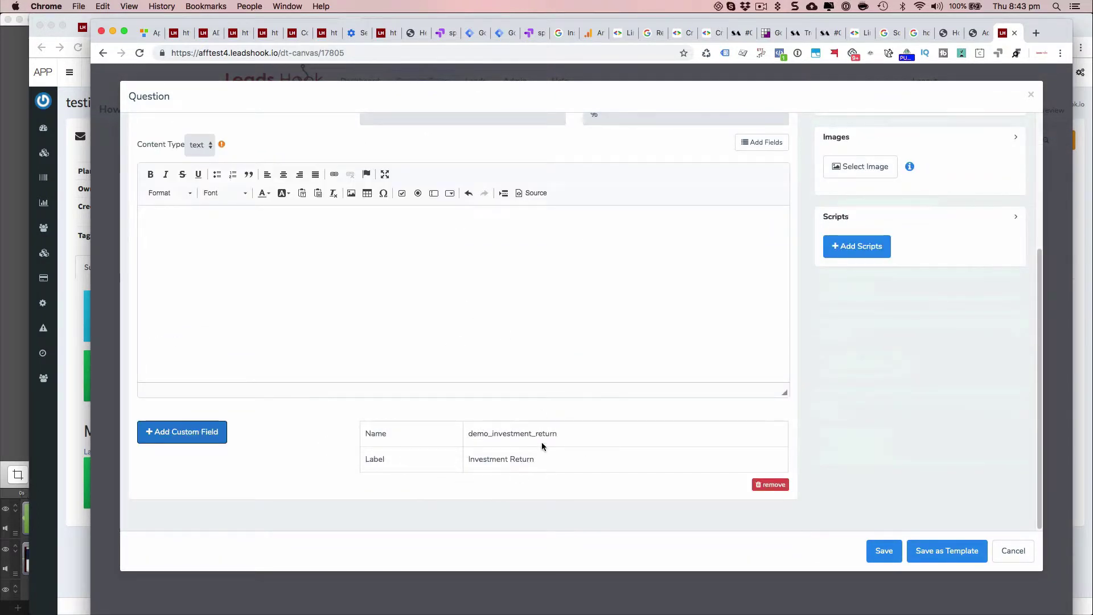
{"action": "left_click", "coordinate": [883, 555]}
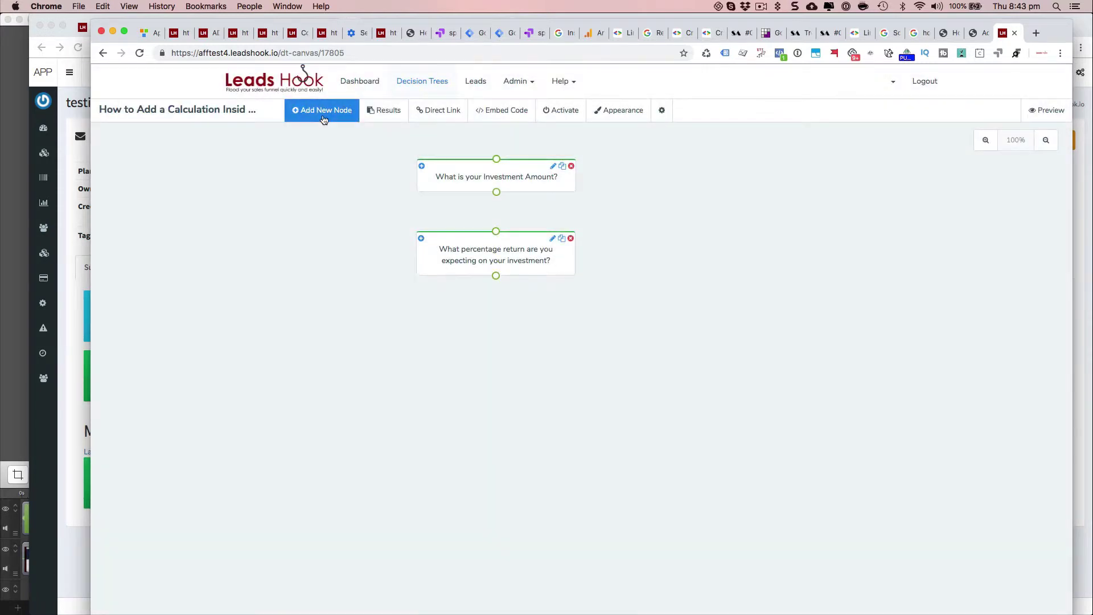
Step: Add a blank results page to the tree titled 'Your returns are...'
{"action": "left_click", "coordinate": [328, 113]}
{"action": "scroll", "coordinate": [212, 234], "scroll_direction": "down", "scroll_amount": 5}
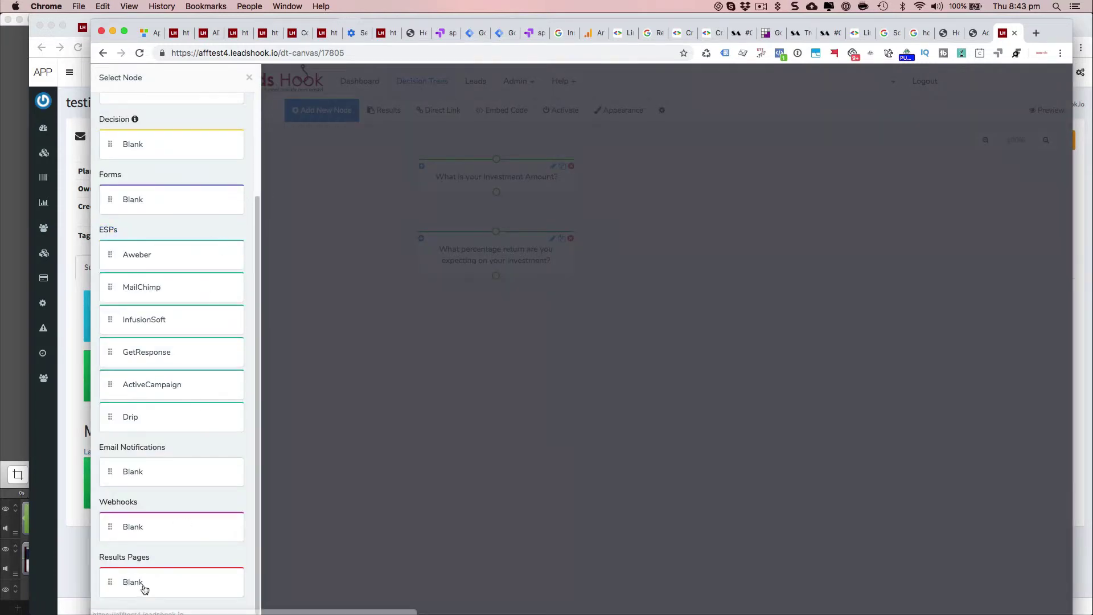
{"action": "left_click_drag", "start_coordinate": [246, 565], "coordinate": [490, 328]}
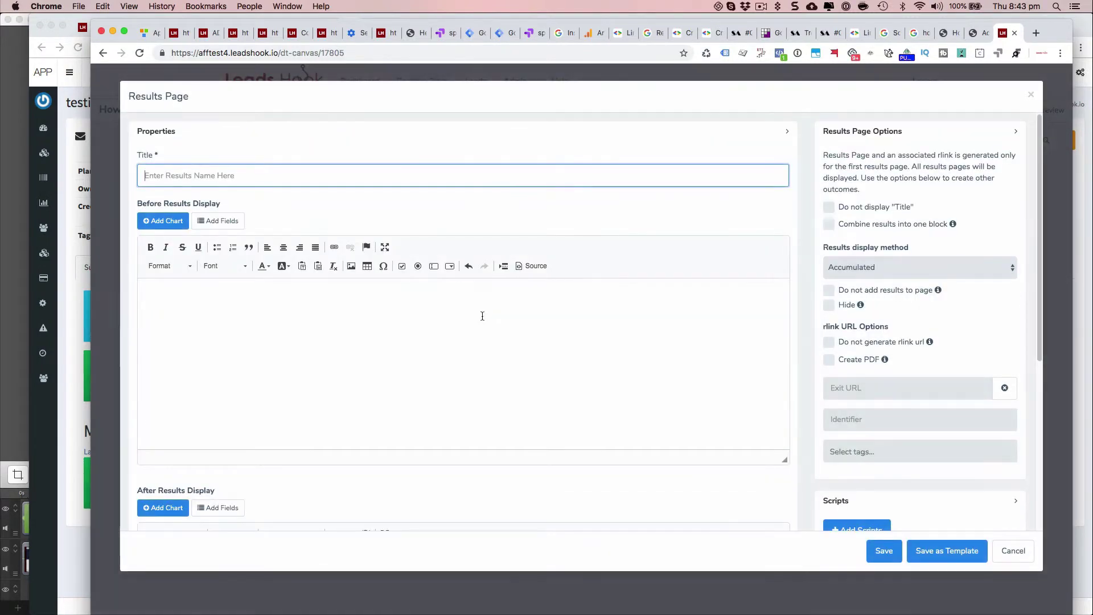
{"action": "type", "text": "Tour"}
{"action": "key", "text": "BackSpace"}
{"action": "key", "text": "BackSpace"}
{"action": "key", "text": "BackSpace"}
{"action": "key", "text": "BackSpace"}
{"action": "key", "text": "BackSpace"}
{"action": "type", "text": "T"}
{"action": "type", "text": "ou"}
{"action": "key", "text": "BackSpace"}
{"action": "key", "text": "BackSpace"}
{"action": "key", "text": "BackSpace"}
{"action": "type", "text": "Your"}
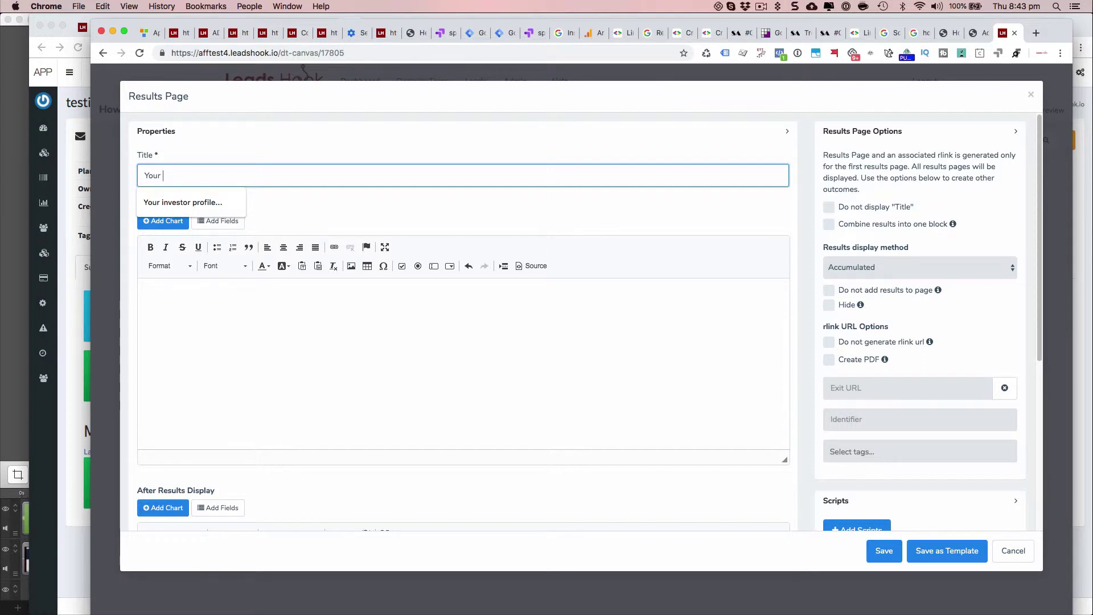
{"action": "type", "text": " returns are..."}
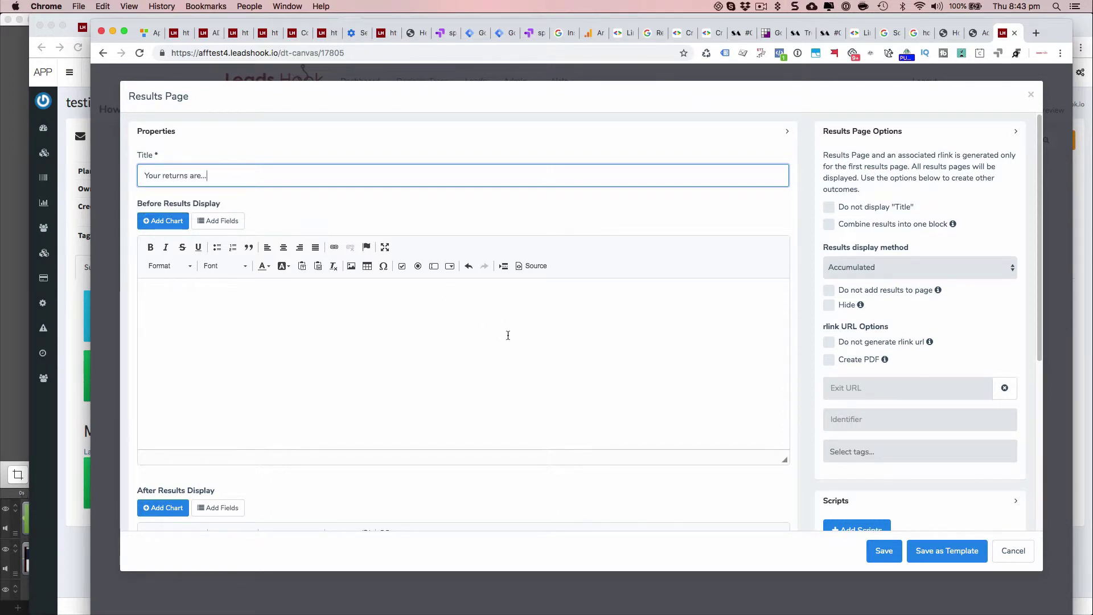
Step: Centre-align the Before Results content and save the results page
{"action": "left_click", "coordinate": [502, 308]}
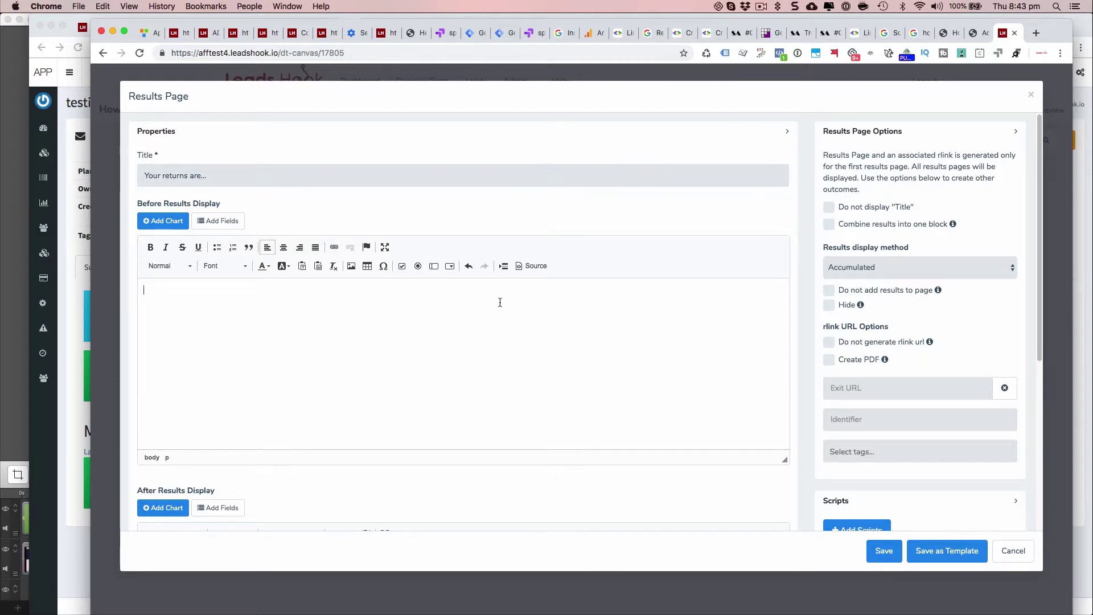
{"action": "left_click", "coordinate": [283, 247]}
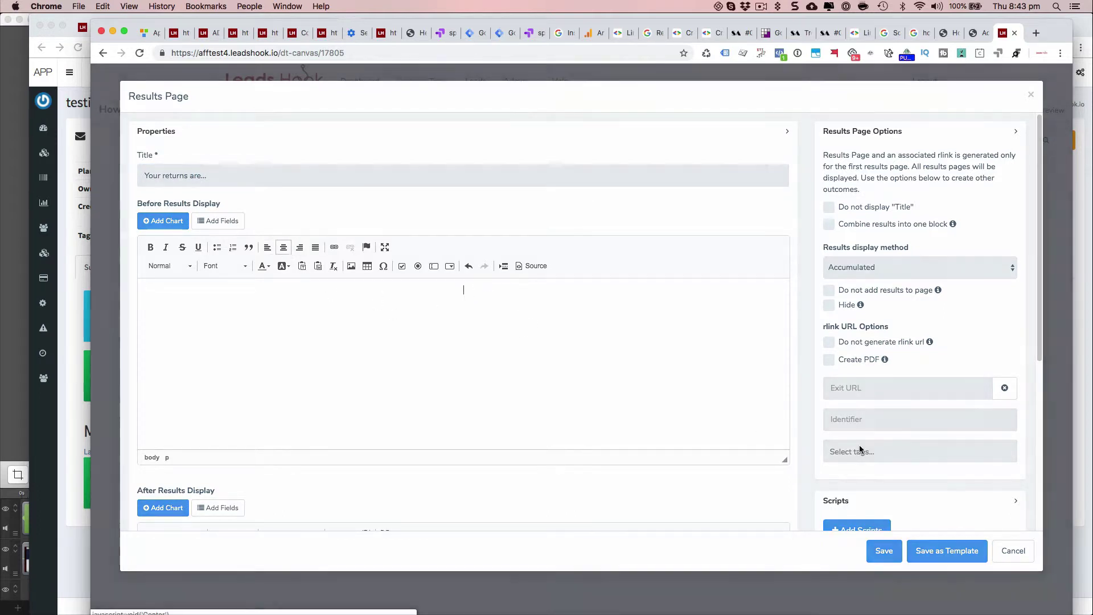
{"action": "scroll", "coordinate": [668, 424], "scroll_direction": "down", "scroll_amount": 5}
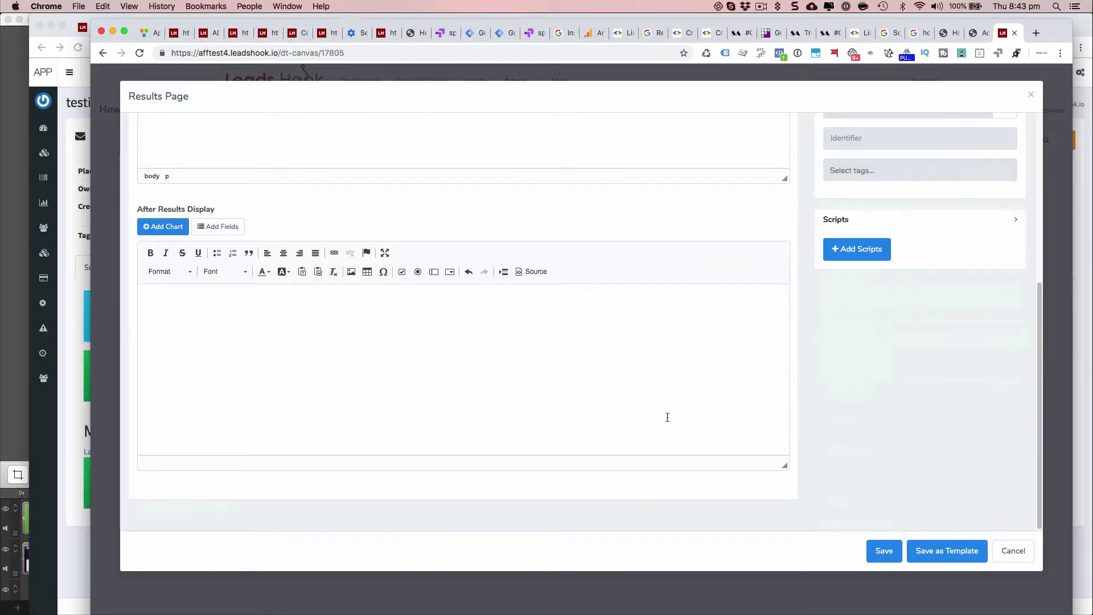
{"action": "scroll", "coordinate": [668, 424], "scroll_direction": "up", "scroll_amount": 5}
{"action": "scroll", "coordinate": [667, 420], "scroll_direction": "down", "scroll_amount": 1}
{"action": "scroll", "coordinate": [667, 420], "scroll_direction": "up", "scroll_amount": 1}
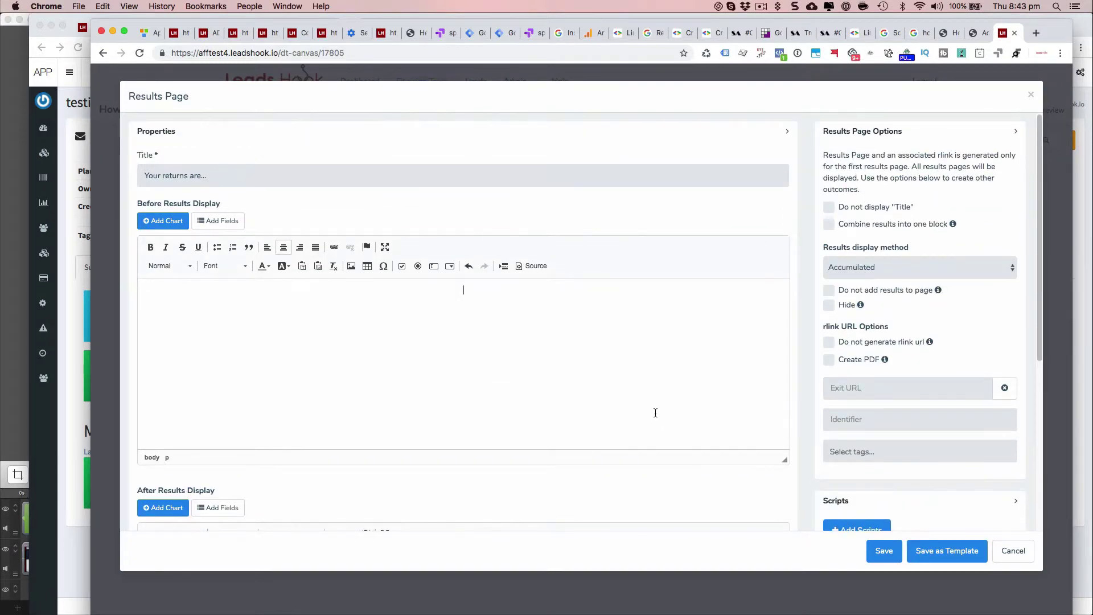
{"action": "left_click", "coordinate": [884, 550]}
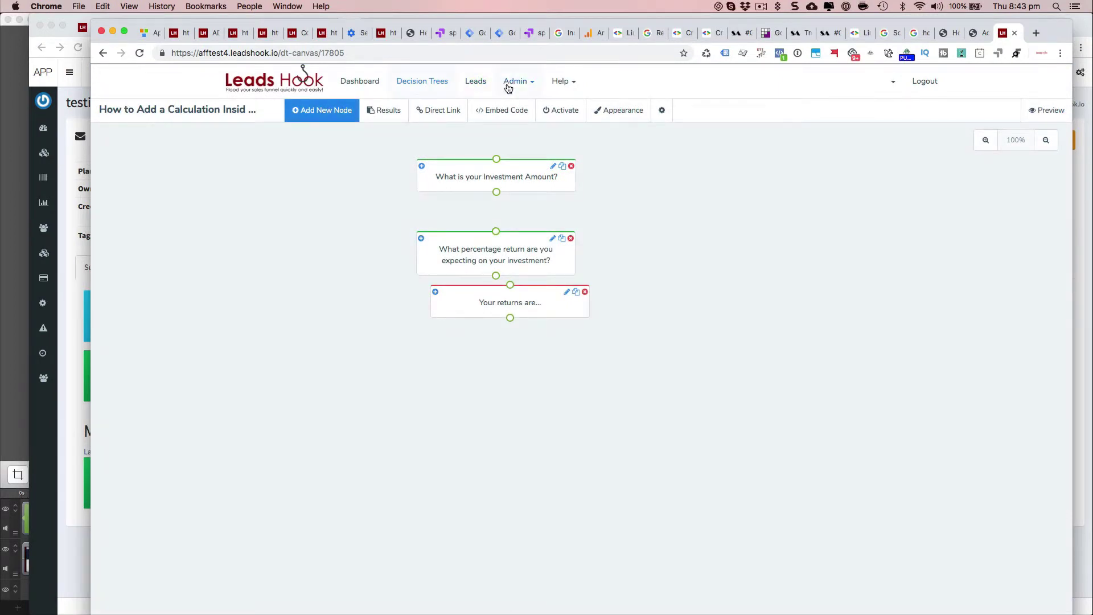
Step: Open Custom Fields settings in a new tab and start a new answer field
{"action": "left_click", "coordinate": [520, 84]}
{"action": "right_click", "coordinate": [530, 152]}
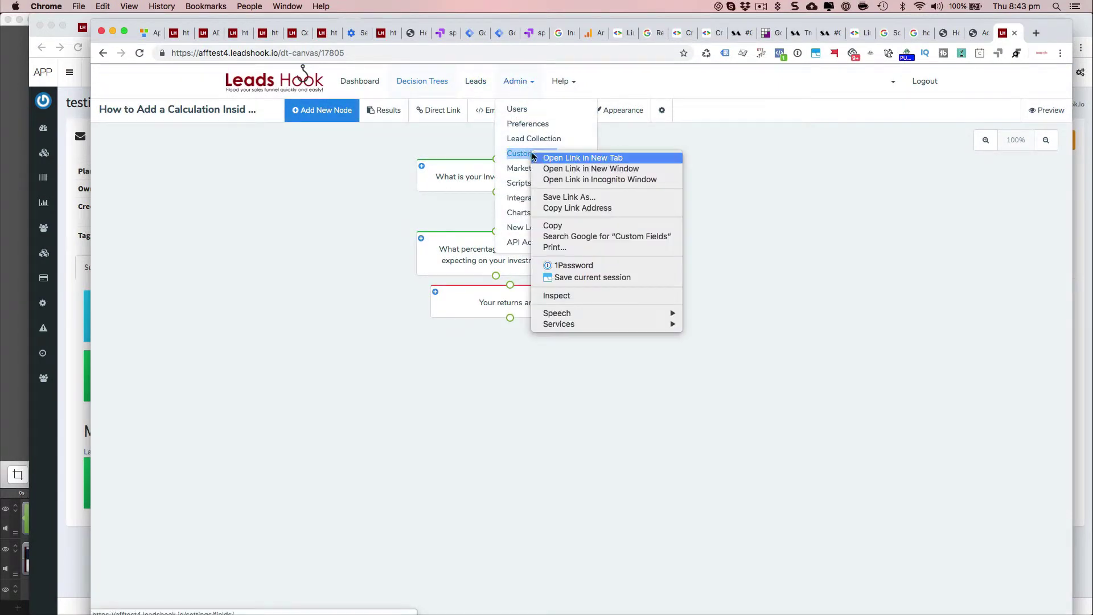
{"action": "left_click", "coordinate": [554, 158]}
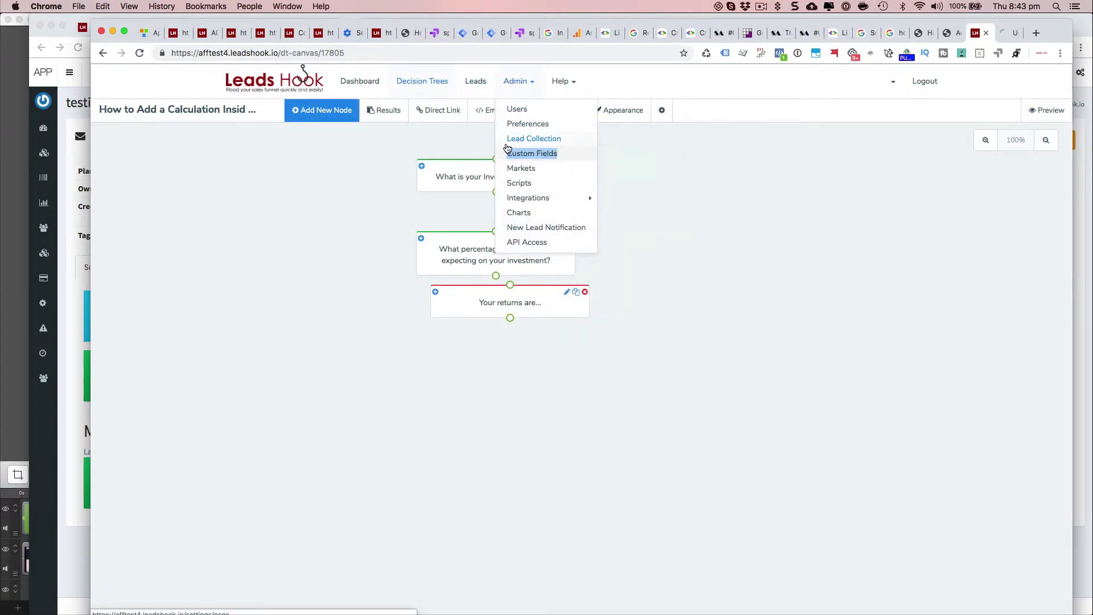
{"action": "left_click", "coordinate": [1006, 32]}
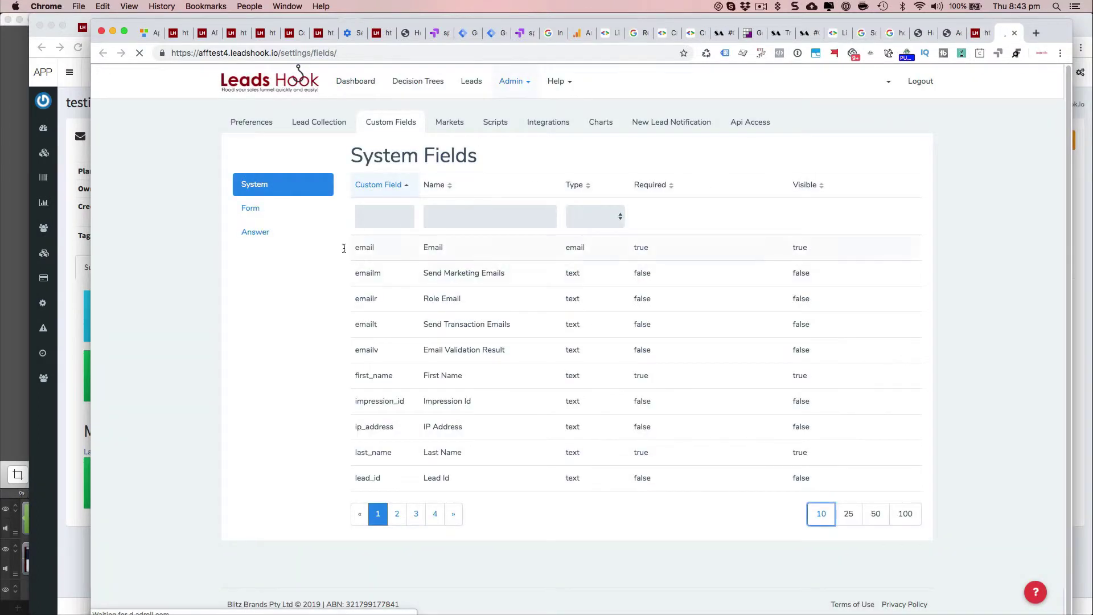
{"action": "left_click", "coordinate": [263, 232]}
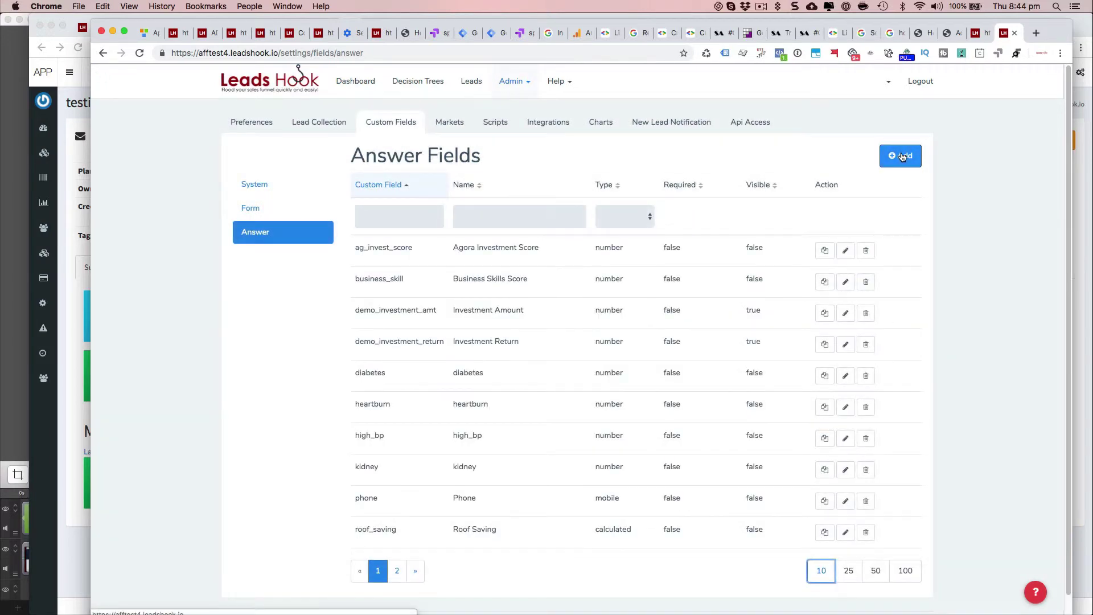
{"action": "left_click", "coordinate": [901, 156]}
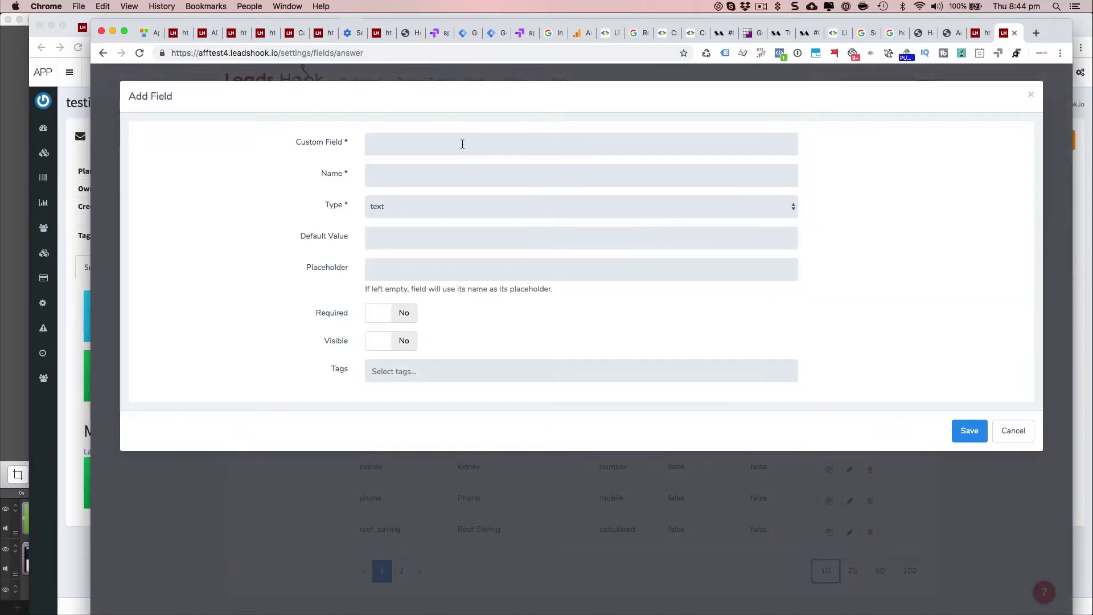
Step: Enter the key demo_investment_ret and begin the display name 'Investment Return'
{"action": "left_click", "coordinate": [462, 144]}
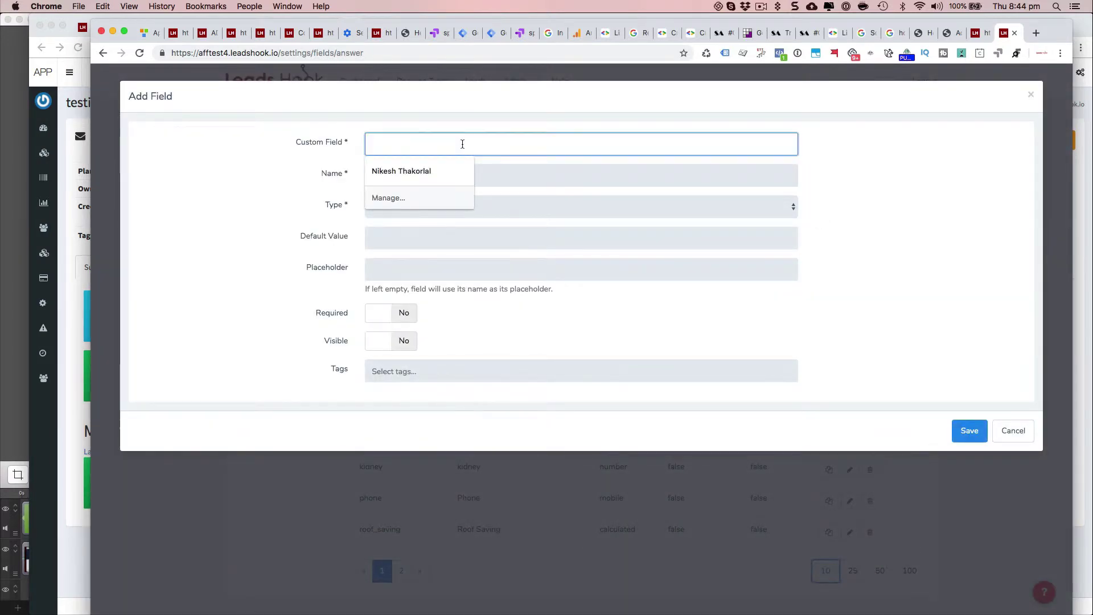
{"action": "type", "text": "a"}
{"action": "key", "text": "BackSpace"}
{"action": "type", "text": "demo_investm"}
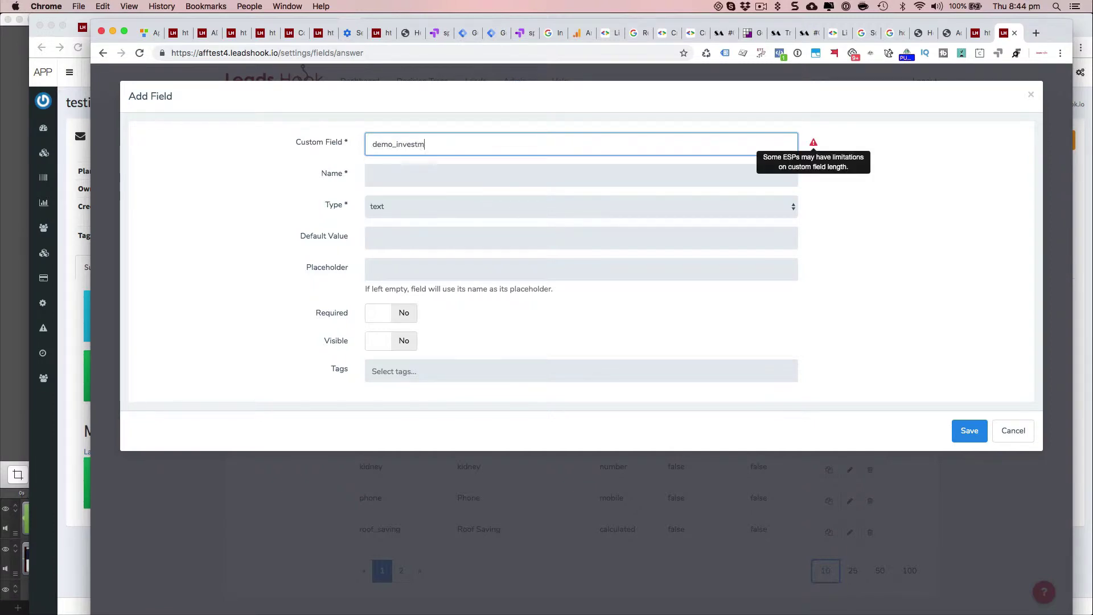
{"action": "type", "text": "ent_ret"}
{"action": "left_click", "coordinate": [421, 176]}
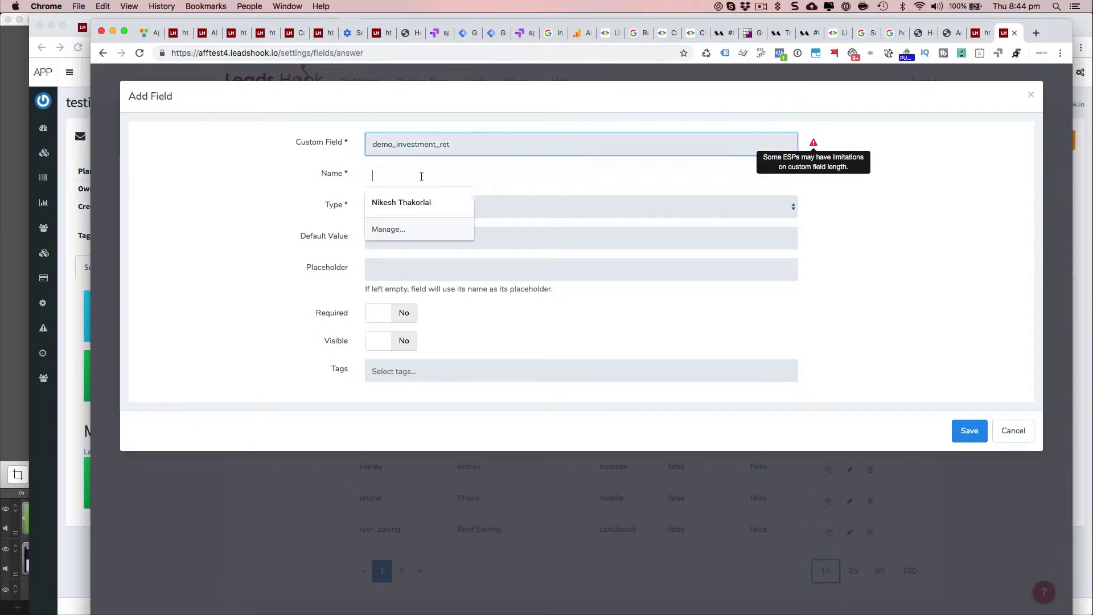
{"action": "type", "text": "de"}
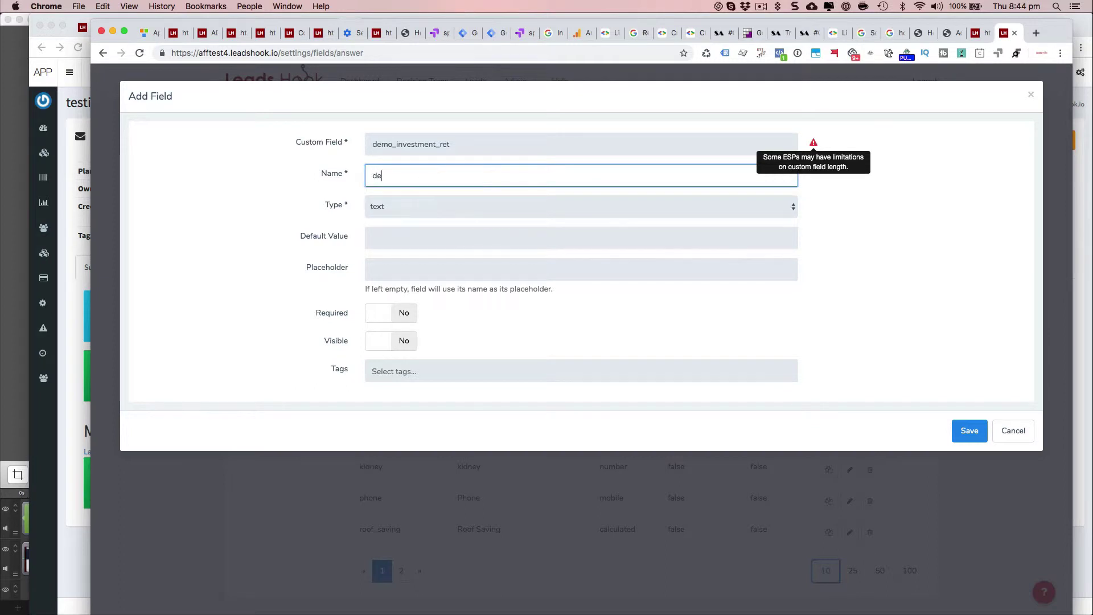
{"action": "type", "text": "Investme"}
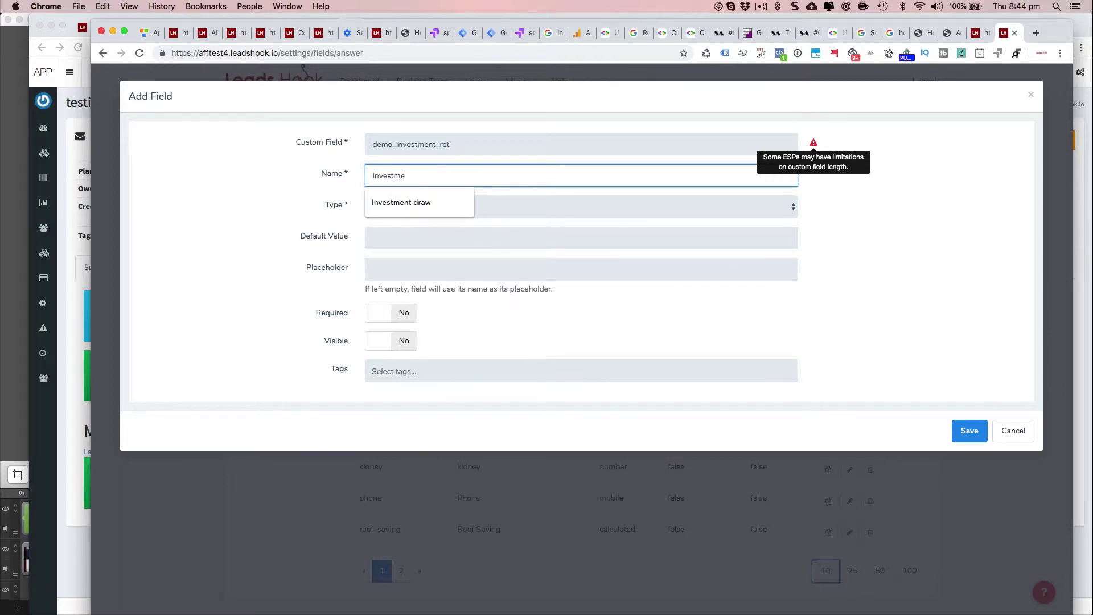
{"action": "type", "text": "bt"}
{"action": "key", "text": "BackSpace"}
{"action": "key", "text": "BackSpace"}
{"action": "type", "text": "nt R"}
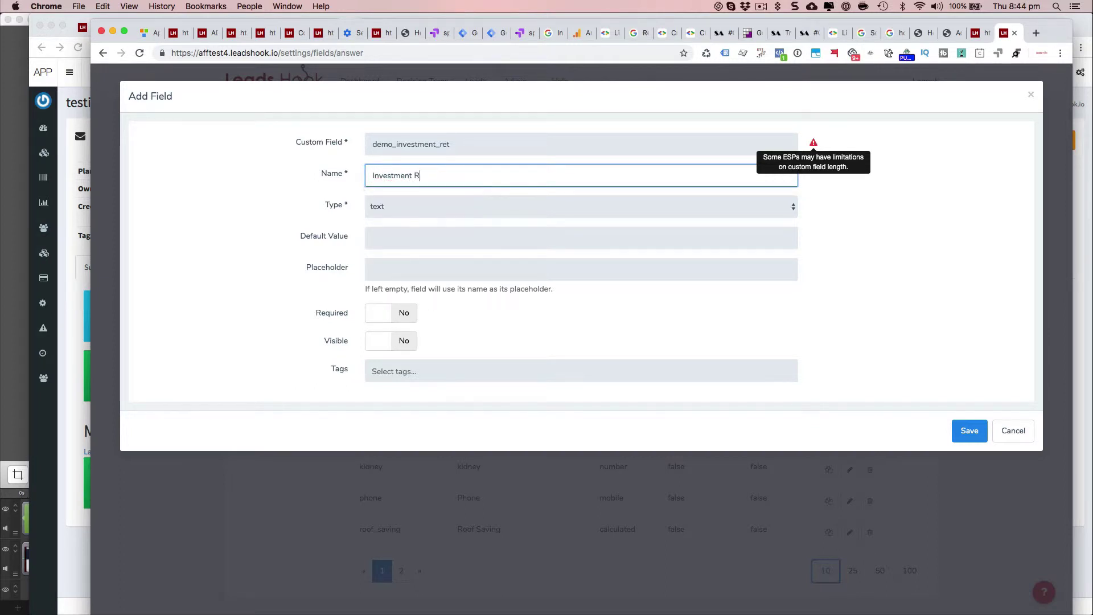
{"action": "type", "text": "etunr"}
Step: Make it a calculated field with formula {demo_investment_amt}*{demo_investment_return}
{"action": "left_click", "coordinate": [414, 206]}
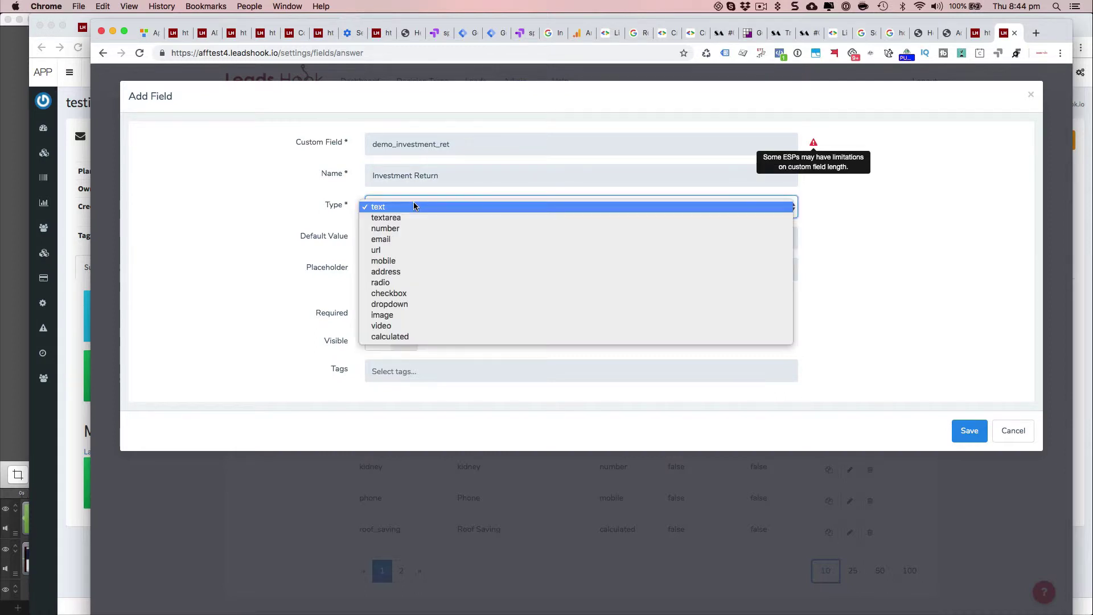
{"action": "left_click", "coordinate": [407, 336]}
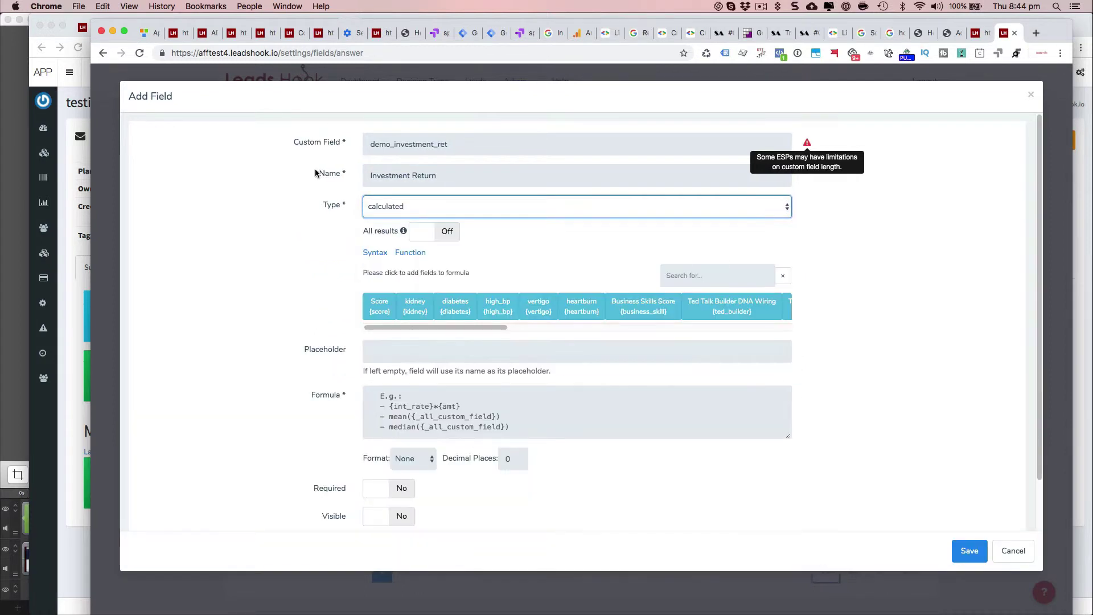
{"action": "left_click", "coordinate": [305, 198]}
{"action": "left_click", "coordinate": [391, 396]}
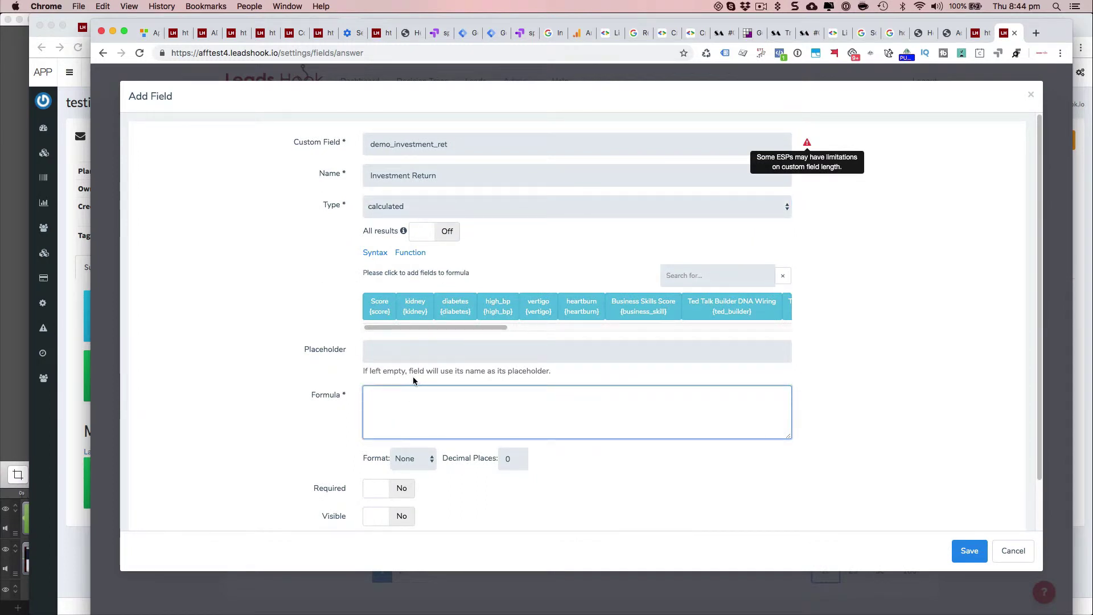
{"action": "left_click", "coordinate": [689, 276]}
{"action": "type", "text": "demo"}
{"action": "left_click", "coordinate": [412, 306]}
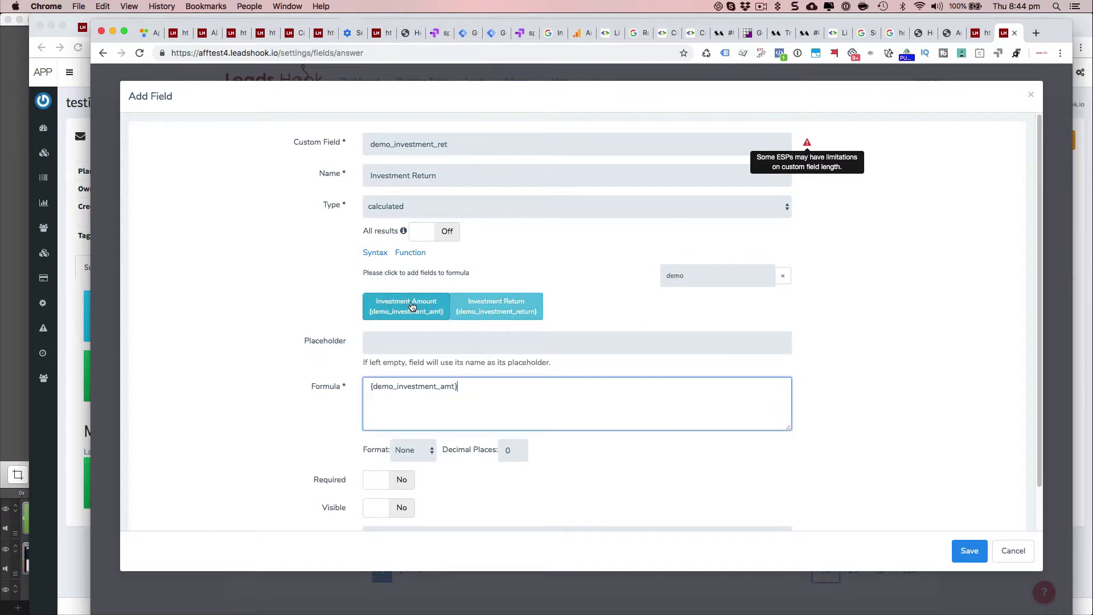
{"action": "type", "text": "*"}
{"action": "left_click", "coordinate": [483, 322]}
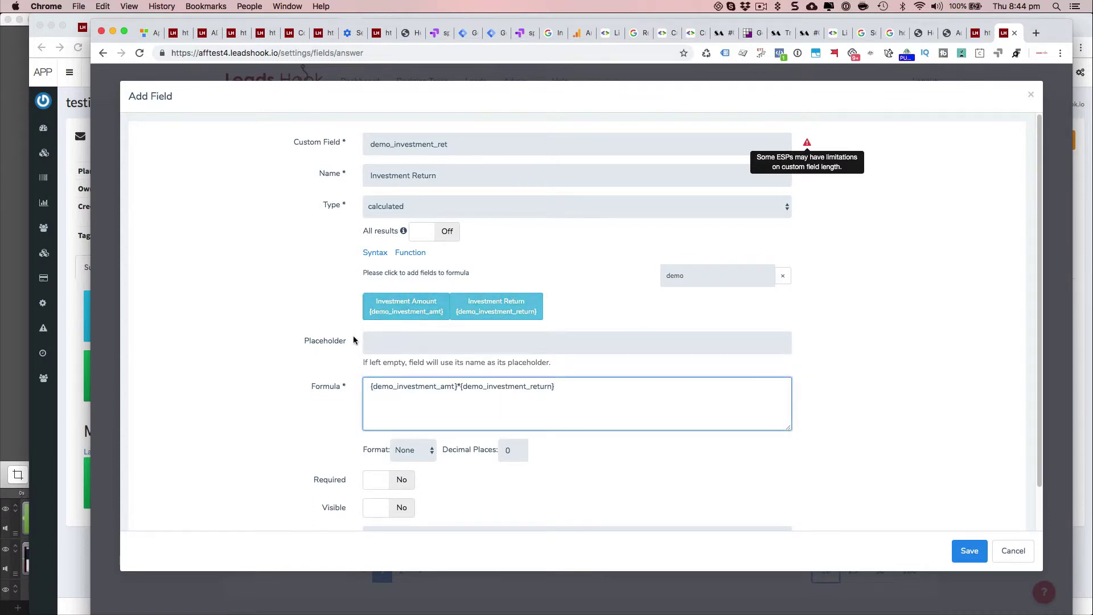
{"action": "left_click", "coordinate": [302, 427]}
Step: Format the result as $ (Dollar) currency, make it visible, and save
{"action": "left_click", "coordinate": [410, 449]}
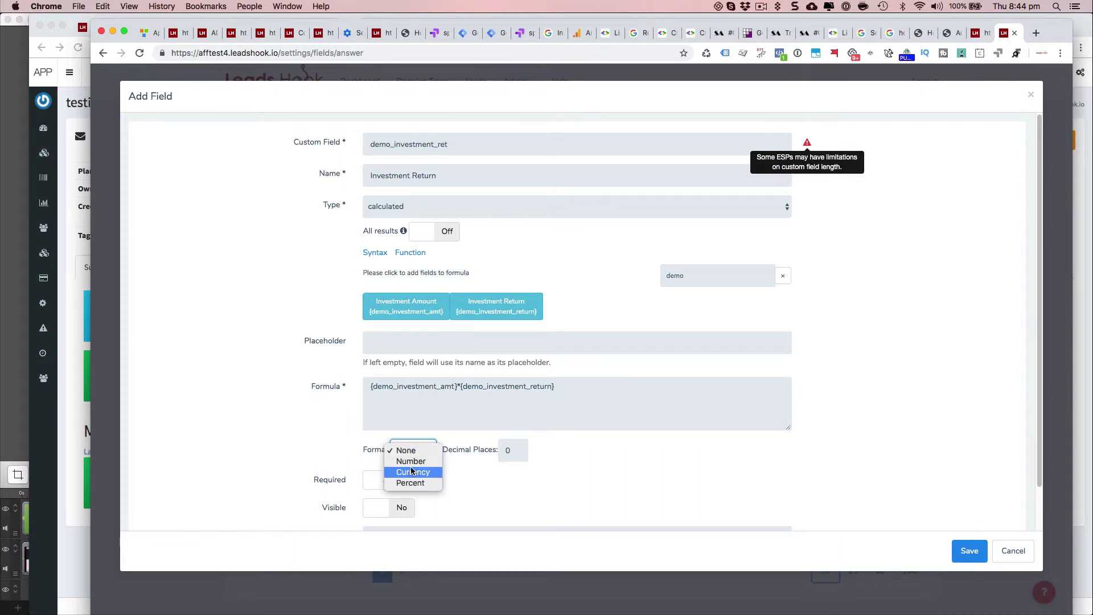
{"action": "left_click", "coordinate": [412, 471]}
{"action": "left_click", "coordinate": [576, 451]}
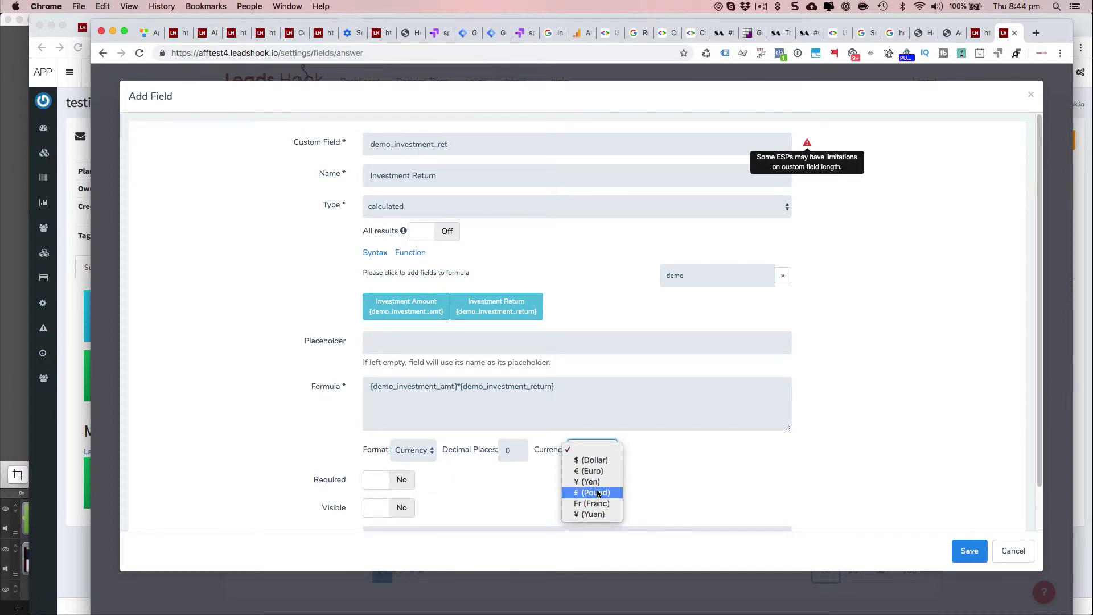
{"action": "left_click", "coordinate": [597, 461]}
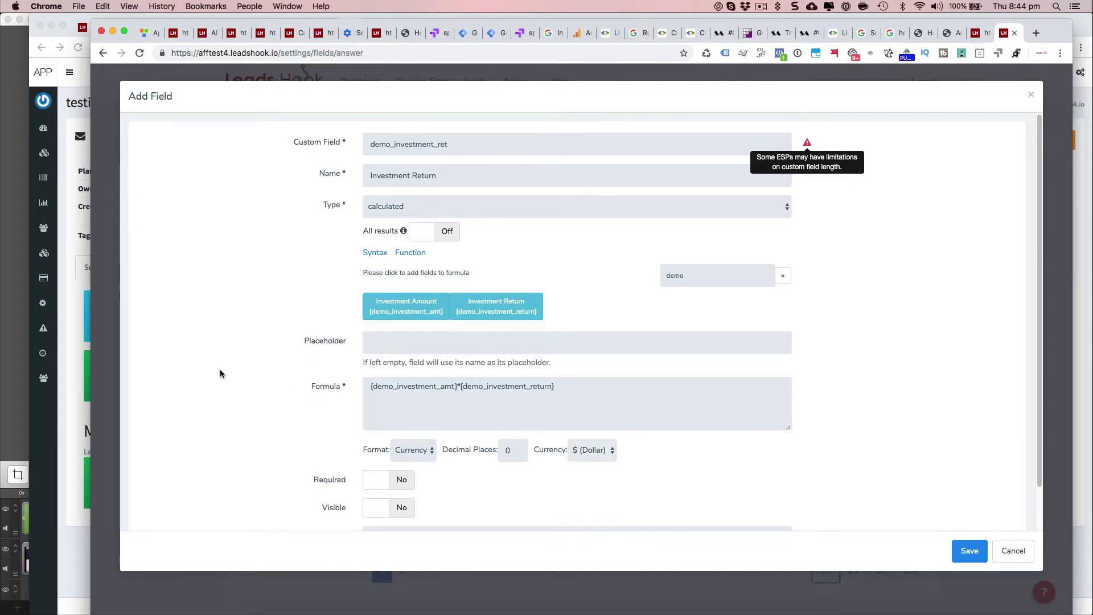
{"action": "scroll", "coordinate": [392, 477], "scroll_direction": "down", "scroll_amount": 2}
{"action": "left_click", "coordinate": [383, 465]}
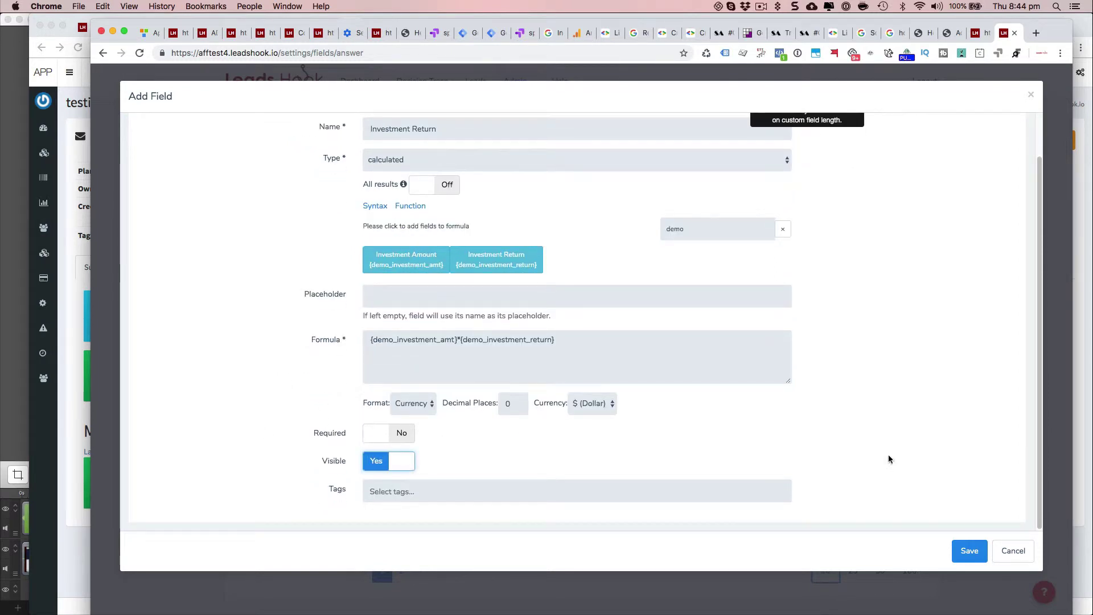
{"action": "left_click", "coordinate": [970, 550]}
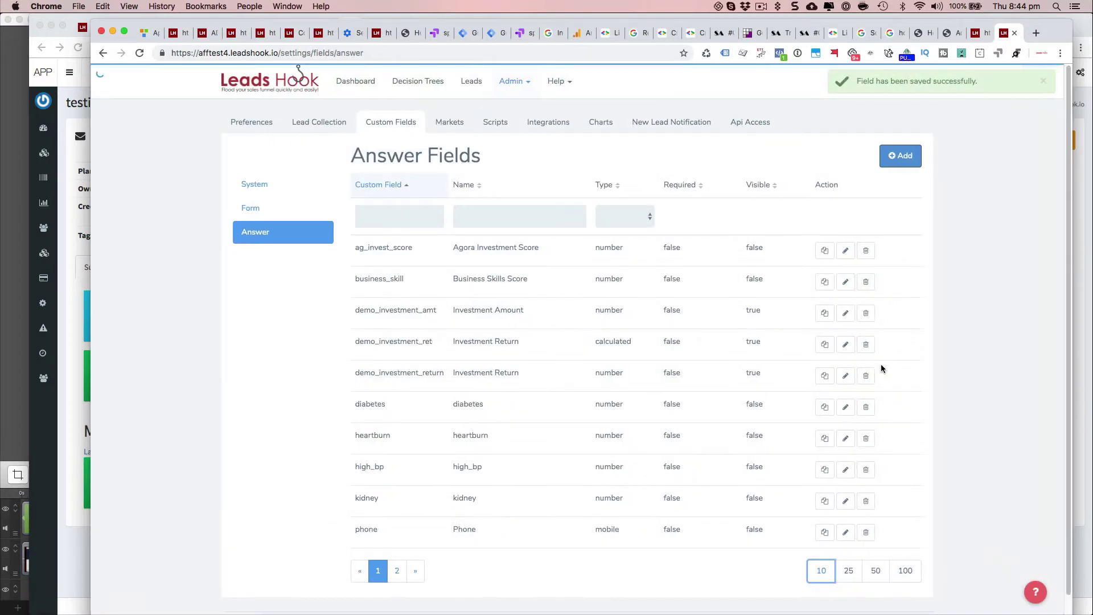
Step: Insert the demo_investment_ret field into the results node's text
{"action": "key", "text": "ctrl+shift+Tab"}
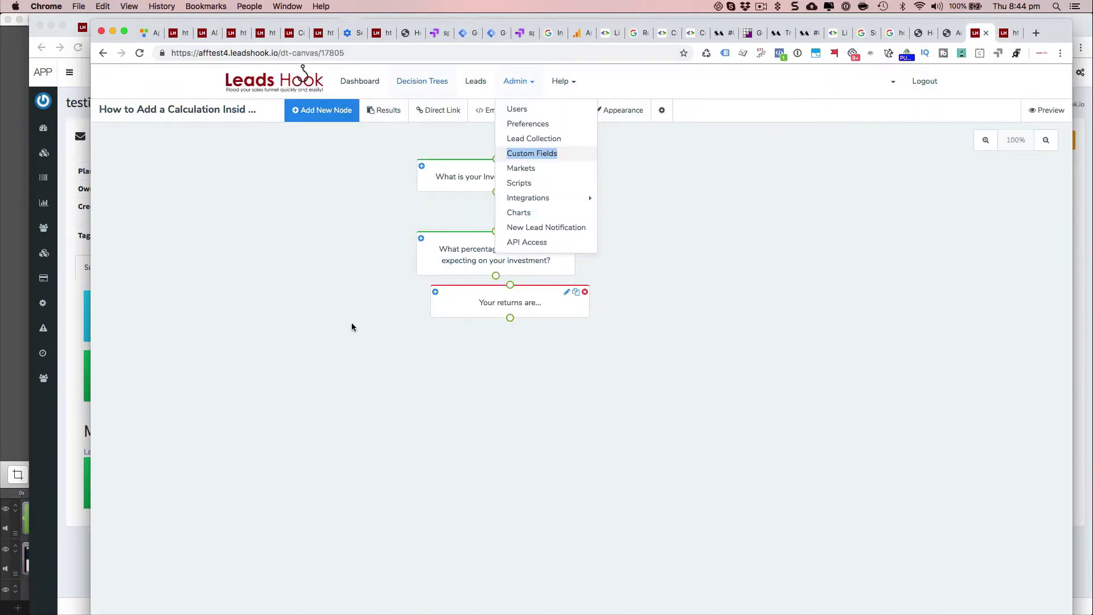
{"action": "left_click", "coordinate": [351, 327]}
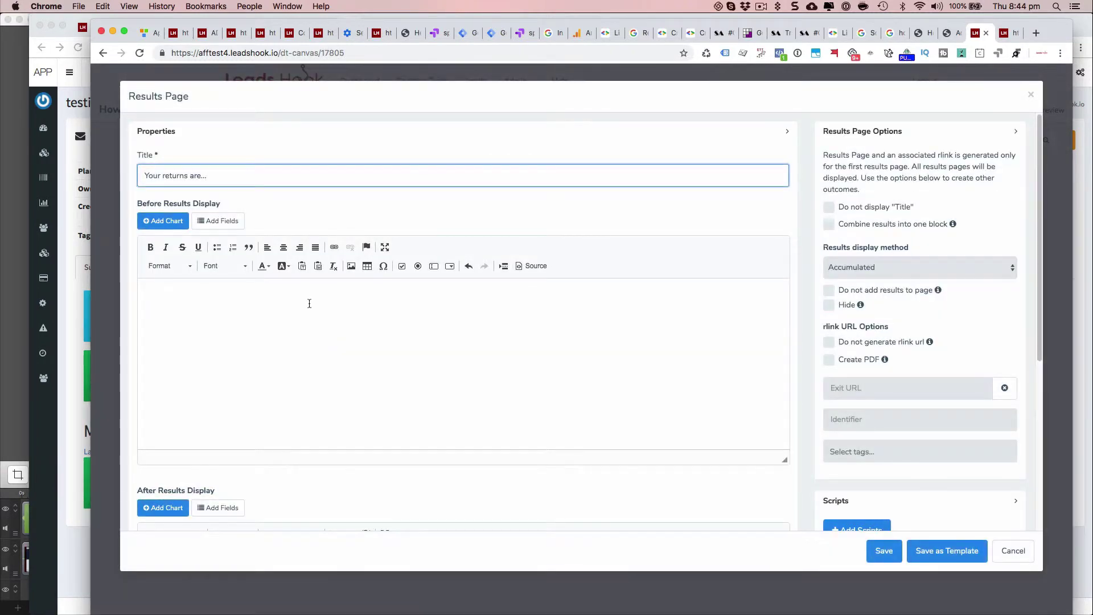
{"action": "left_click", "coordinate": [319, 300]}
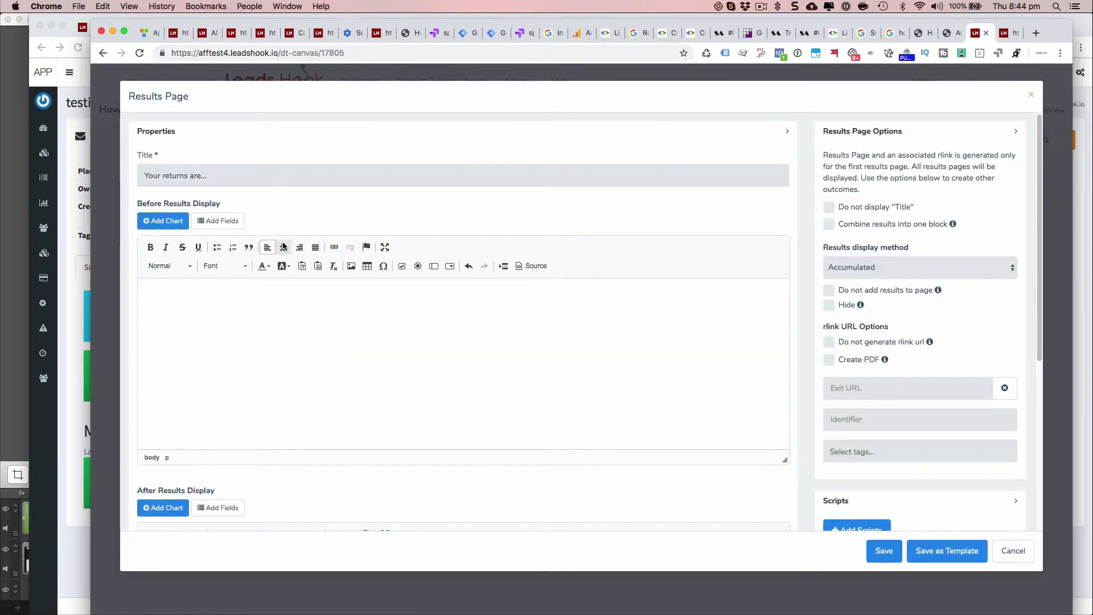
{"action": "left_click", "coordinate": [222, 221]}
{"action": "left_click", "coordinate": [697, 258]}
{"action": "type", "text": "demo"}
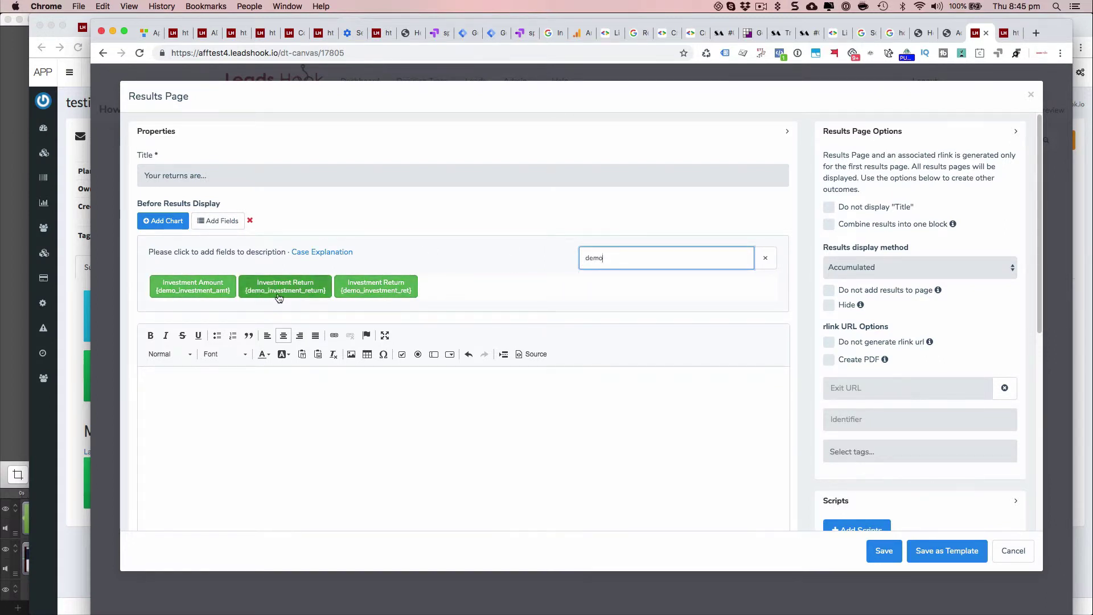
{"action": "left_click", "coordinate": [378, 295]}
Step: Format the inserted return field as Heading 2 and save the results page
{"action": "left_click_drag", "start_coordinate": [507, 378], "coordinate": [397, 374]}
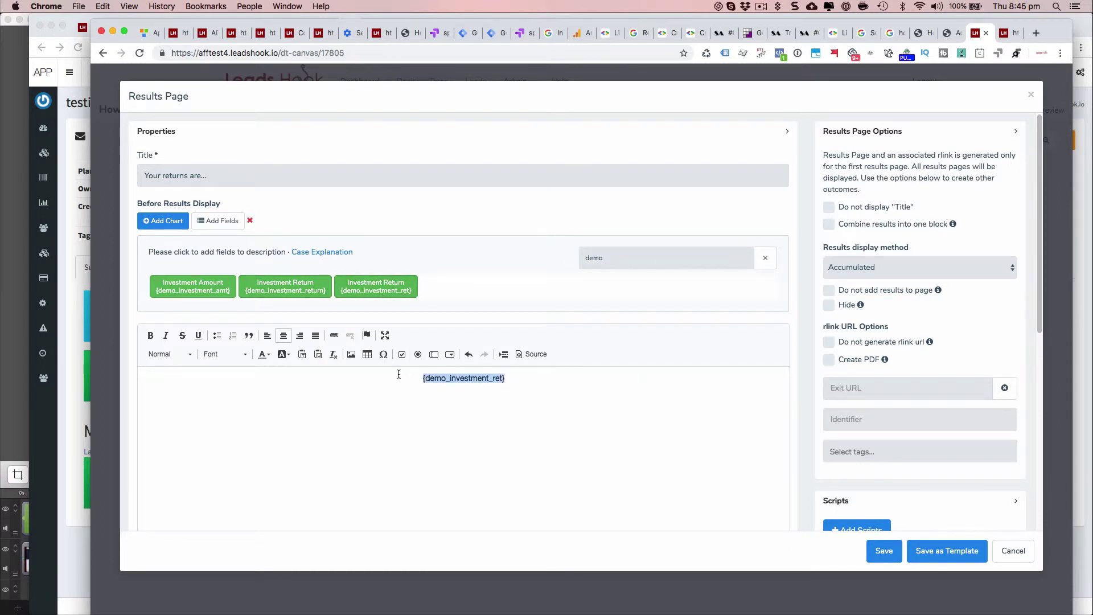
{"action": "left_click", "coordinate": [168, 354]}
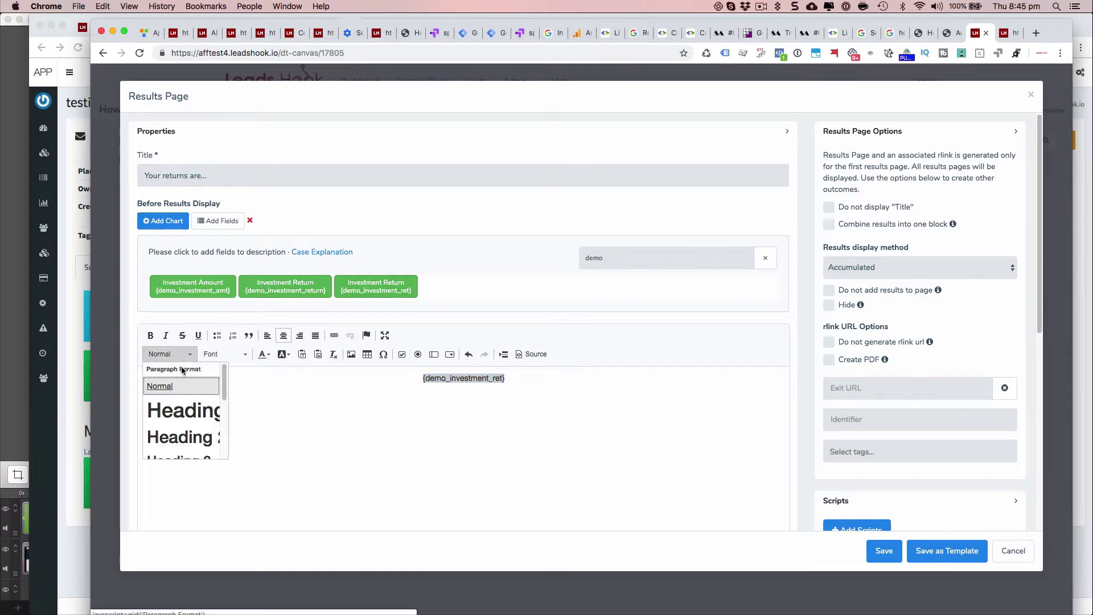
{"action": "left_click", "coordinate": [174, 437]}
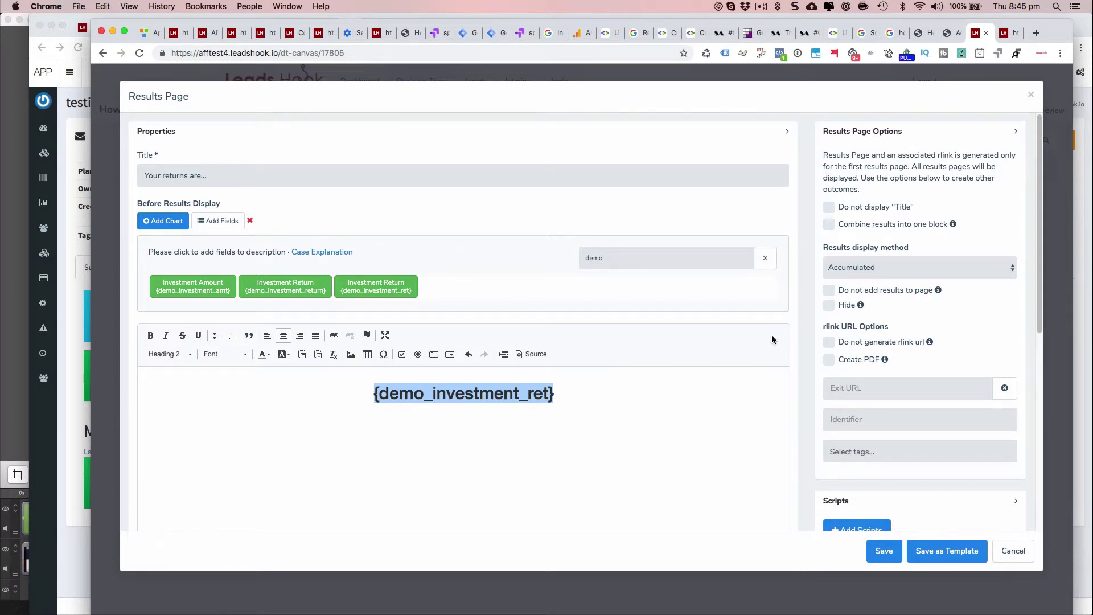
{"action": "scroll", "coordinate": [527, 217], "scroll_direction": "down", "scroll_amount": 10}
{"action": "scroll", "coordinate": [588, 288], "scroll_direction": "up", "scroll_amount": 10}
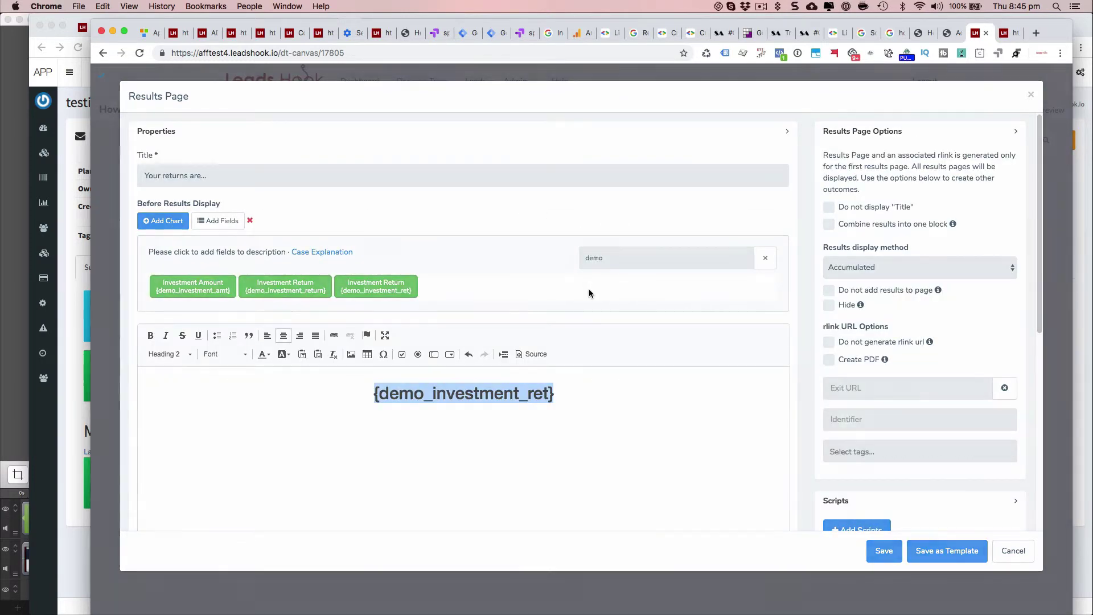
{"action": "left_click", "coordinate": [882, 552]}
Step: Link the amount question to the percentage question, and the percentage question to the results node
{"action": "left_click_drag", "start_coordinate": [560, 305], "coordinate": [542, 332]}
{"action": "left_click", "coordinate": [566, 318]}
{"action": "left_click_drag", "start_coordinate": [494, 276], "coordinate": [491, 308]}
{"action": "left_click_drag", "start_coordinate": [494, 216], "coordinate": [495, 230]}
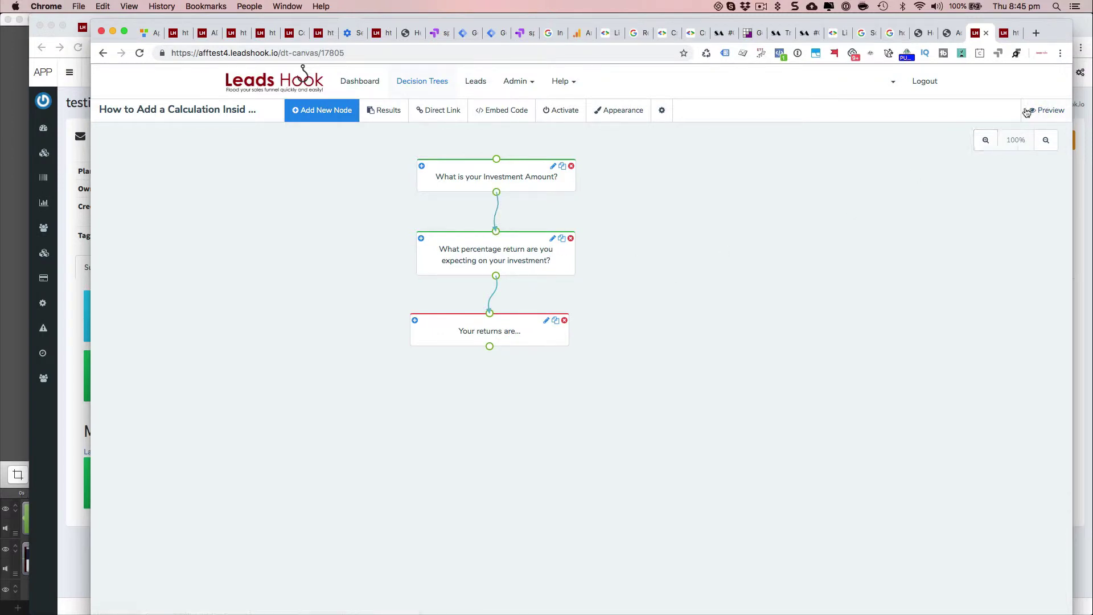
{"action": "left_click", "coordinate": [1044, 111]}
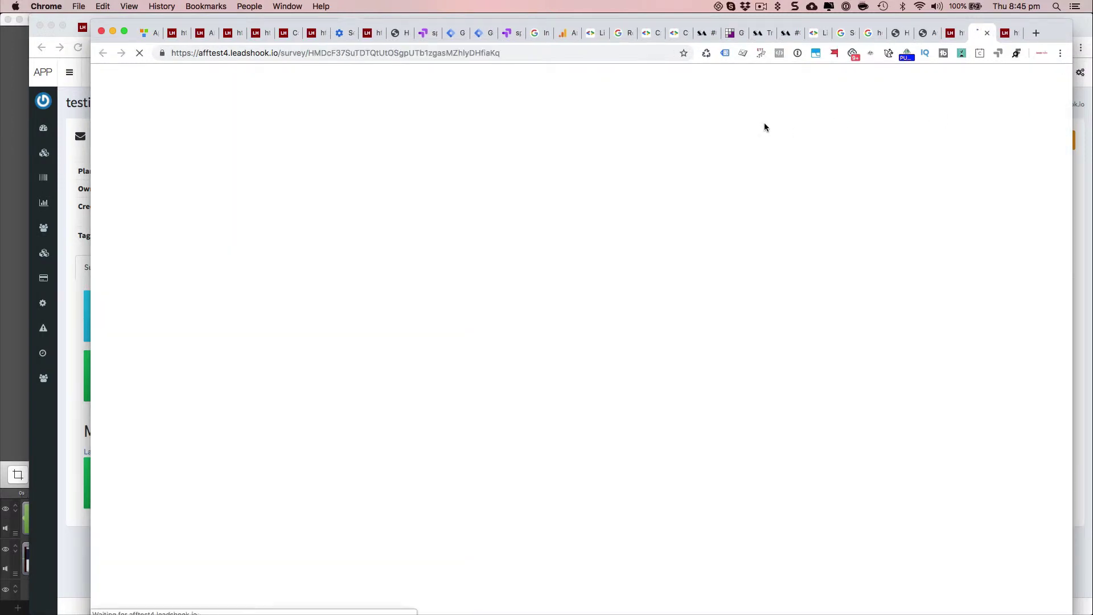
{"action": "left_click_drag", "start_coordinate": [325, 150], "coordinate": [507, 154]}
{"action": "left_click", "coordinate": [582, 206]}
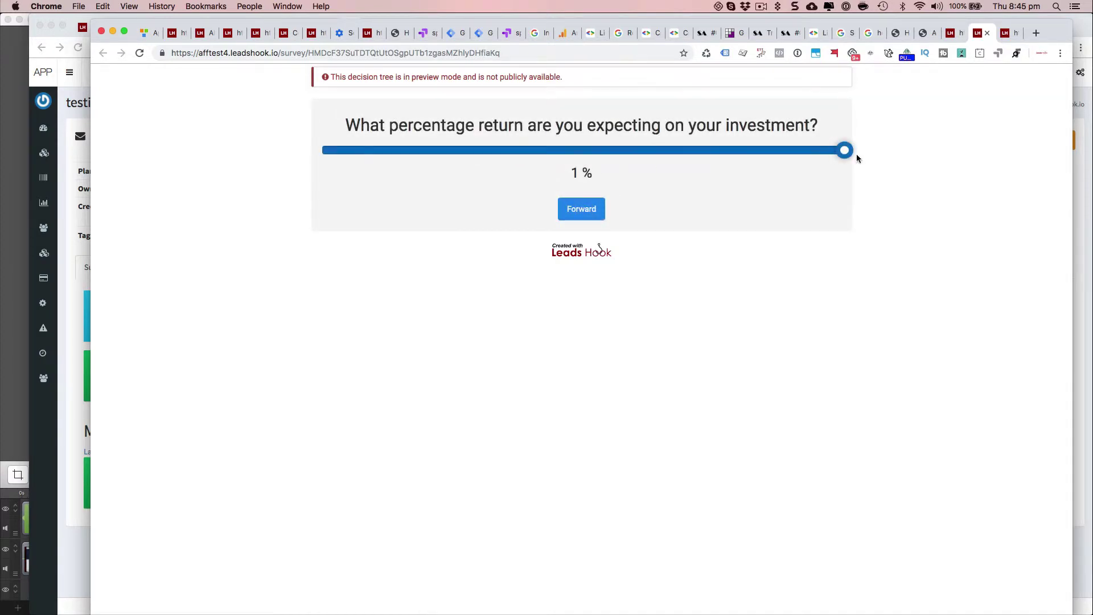
{"action": "left_click_drag", "start_coordinate": [722, 159], "coordinate": [531, 167]}
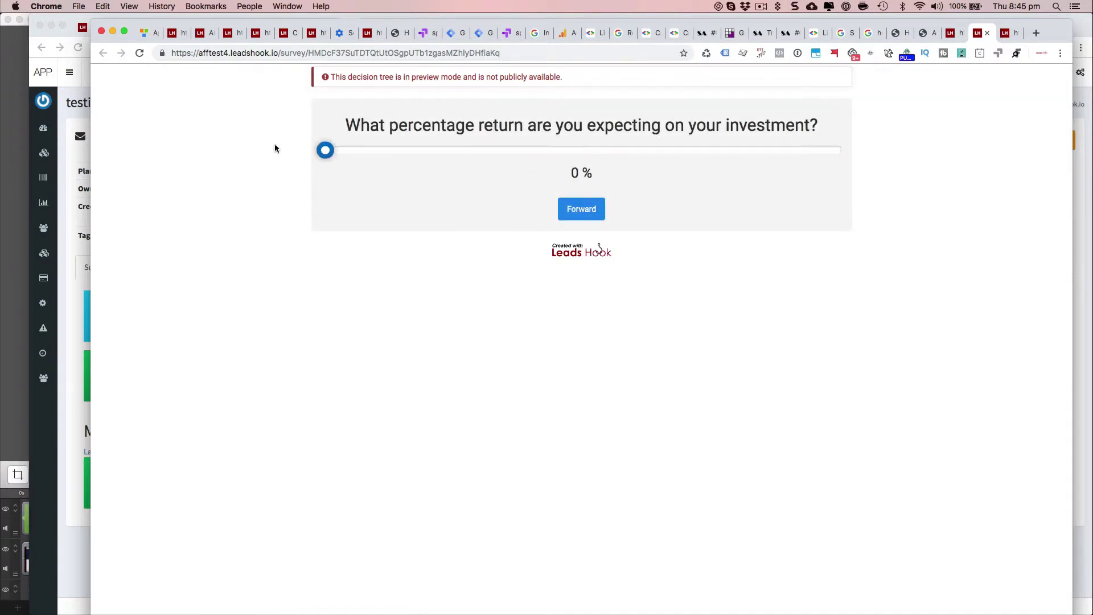
{"action": "left_click_drag", "start_coordinate": [325, 150], "coordinate": [535, 151]}
{"action": "left_click", "coordinate": [566, 152]}
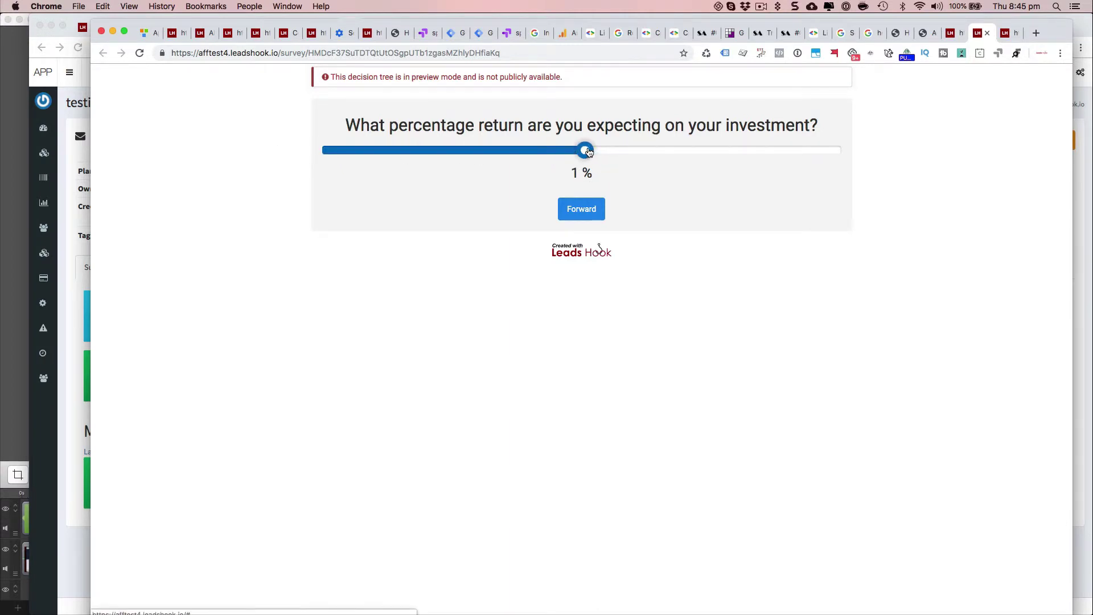
{"action": "left_click_drag", "start_coordinate": [559, 154], "coordinate": [598, 166]}
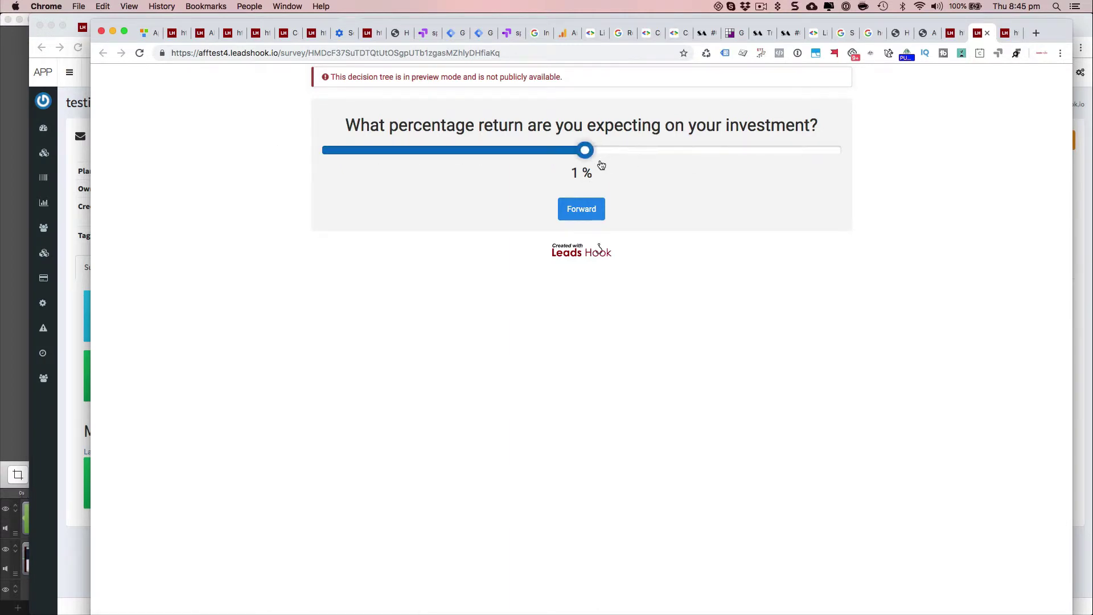
{"action": "left_click", "coordinate": [577, 212]}
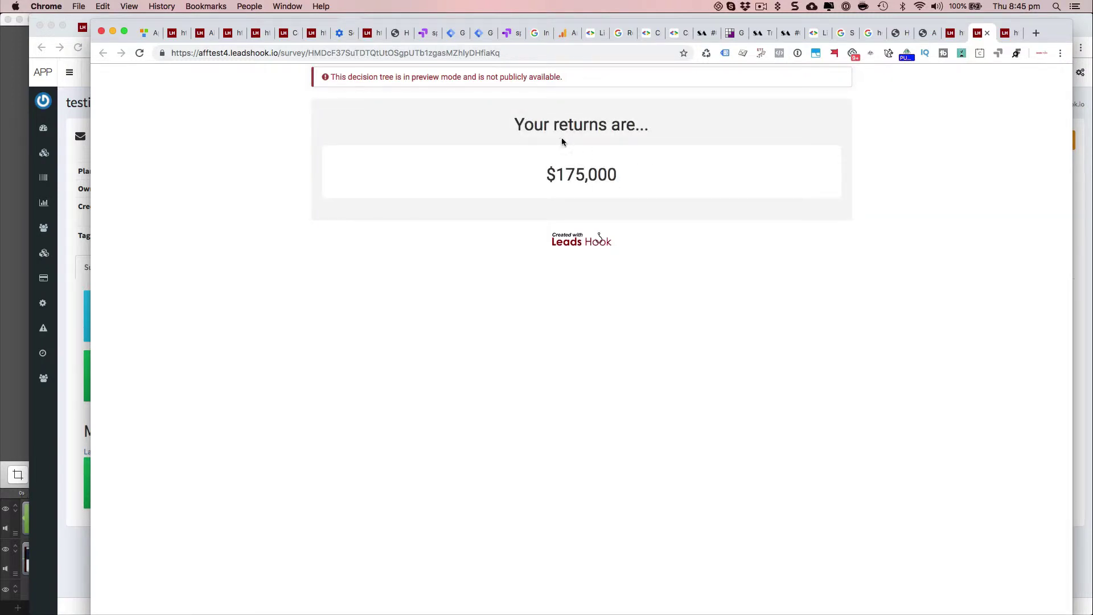
{"action": "left_click", "coordinate": [957, 34]}
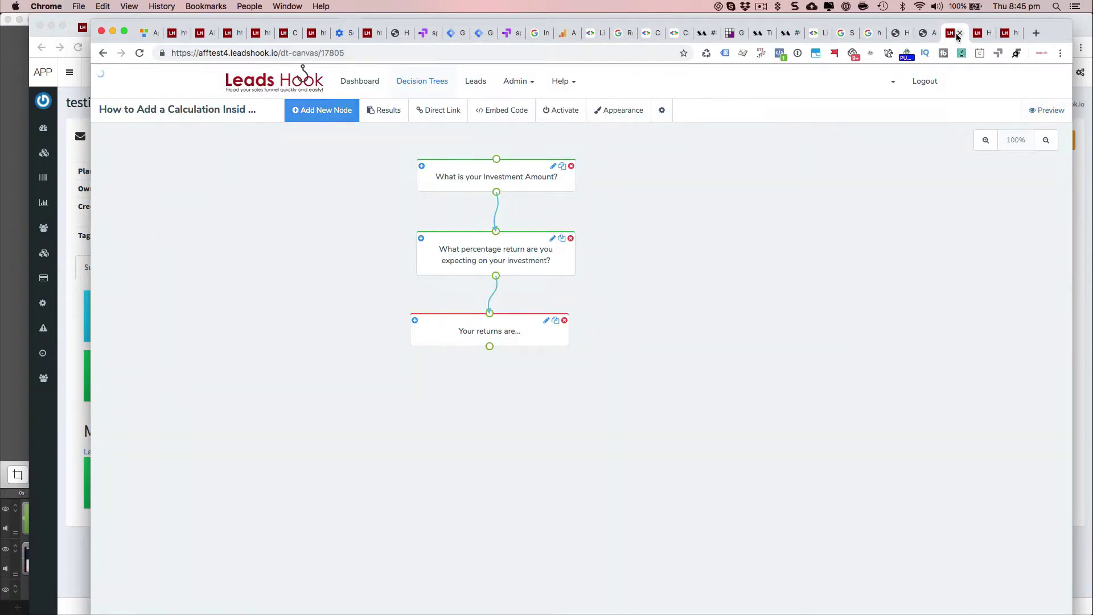
Step: Set the percentage slider to default 0, max 100, step 1, and save the question
{"action": "left_click", "coordinate": [529, 268]}
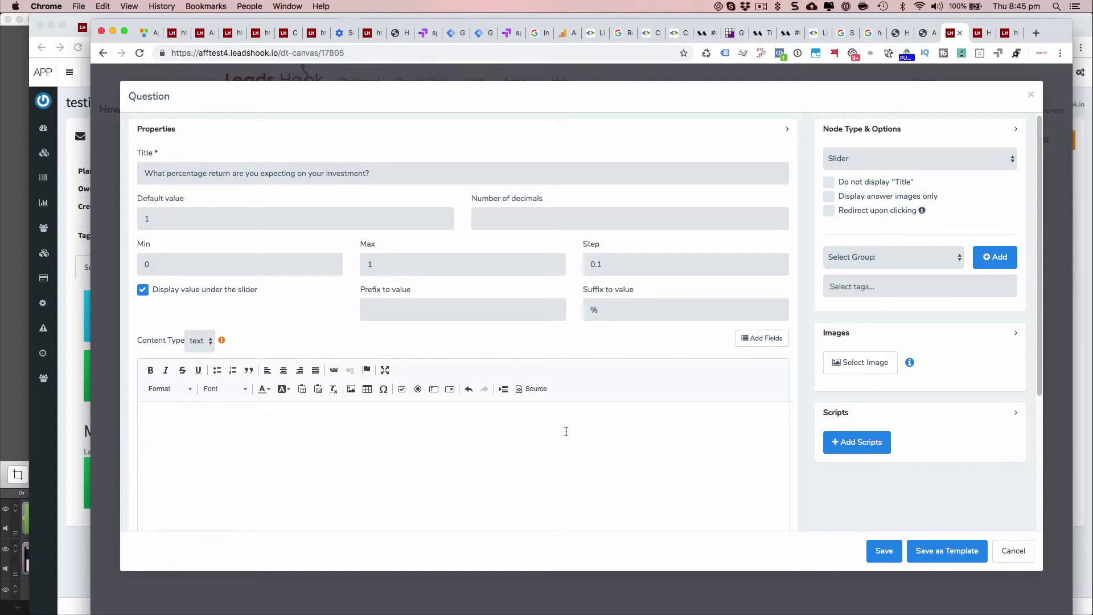
{"action": "scroll", "coordinate": [572, 424], "scroll_direction": "down", "scroll_amount": 1}
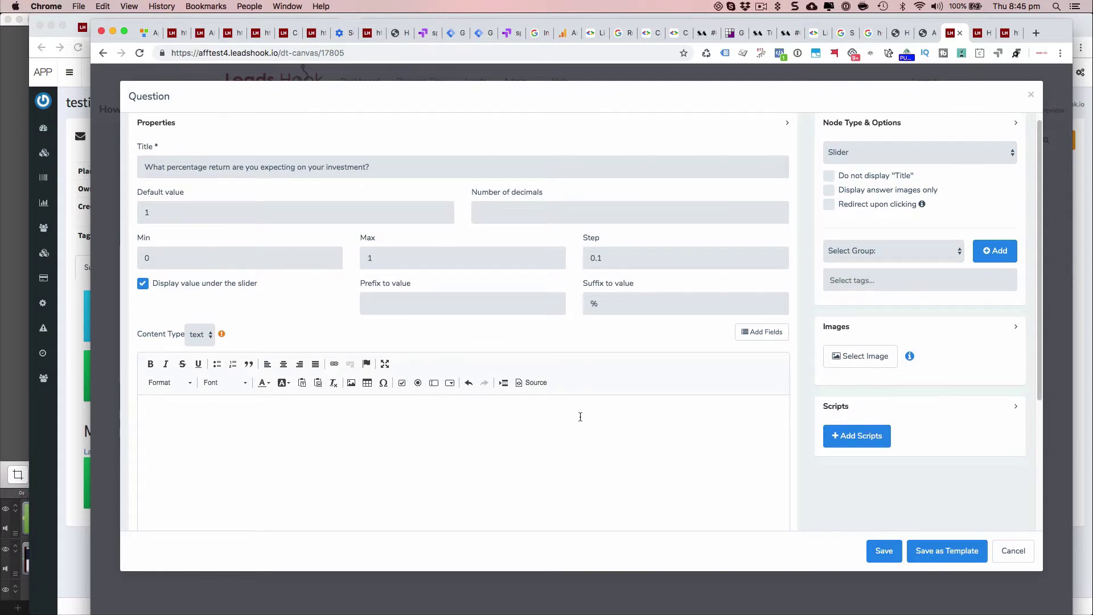
{"action": "scroll", "coordinate": [580, 417], "scroll_direction": "up", "scroll_amount": 1}
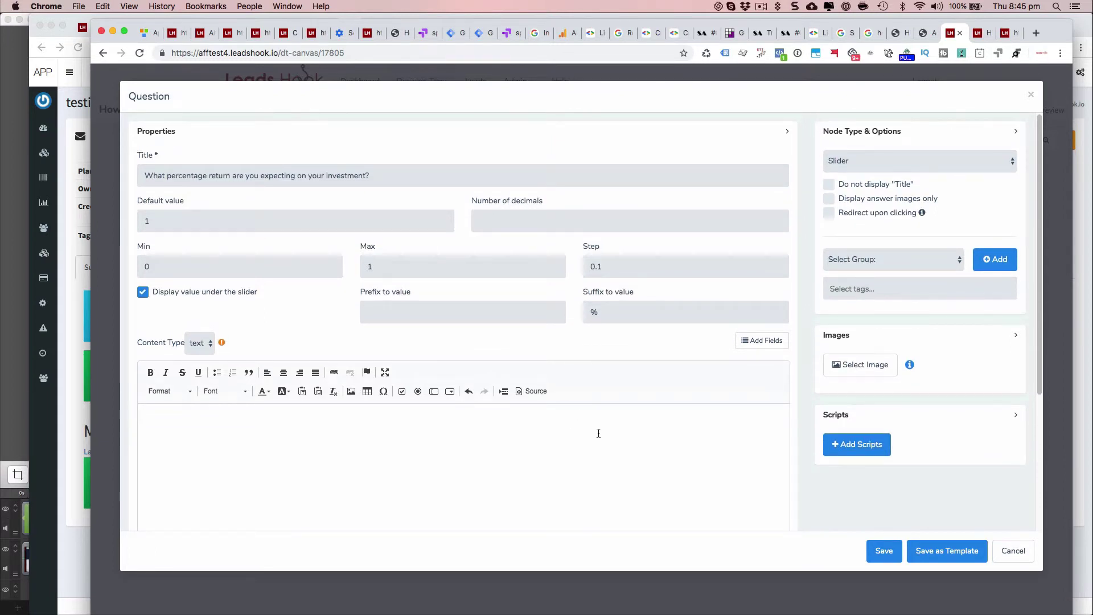
{"action": "scroll", "coordinate": [597, 435], "scroll_direction": "down", "scroll_amount": 5}
{"action": "scroll", "coordinate": [598, 433], "scroll_direction": "up", "scroll_amount": 5}
{"action": "left_click", "coordinate": [761, 6]}
{"action": "left_click", "coordinate": [770, 43]}
{"action": "left_click", "coordinate": [885, 550]}
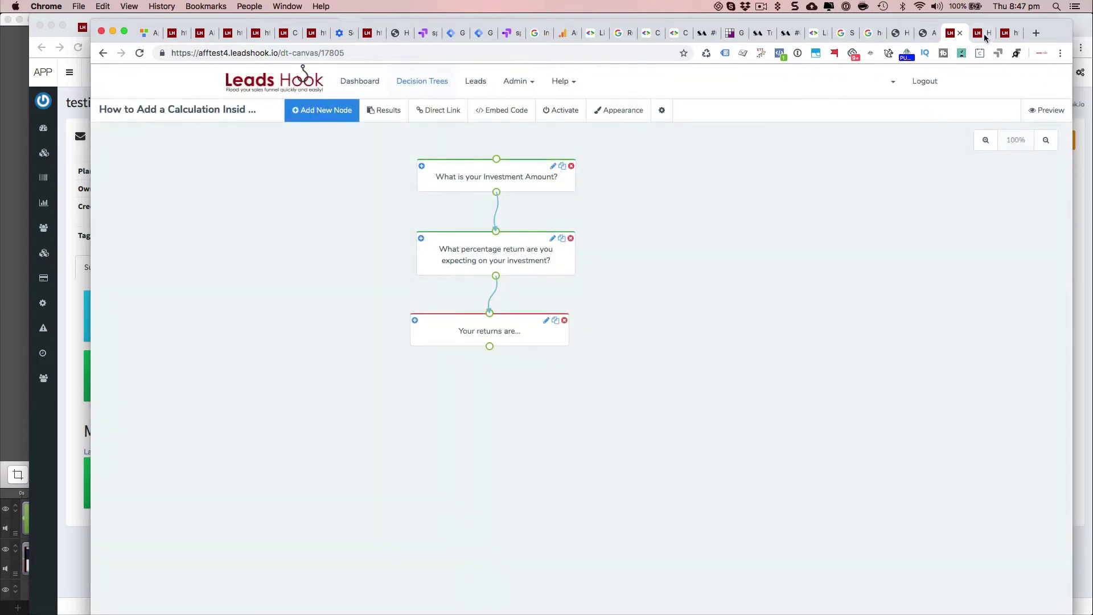
Step: Preview the tree with $490,000 at 44%, getting $21,560,000, then go to Answer Fields
{"action": "left_click", "coordinate": [980, 32]}
{"action": "left_click", "coordinate": [139, 53]}
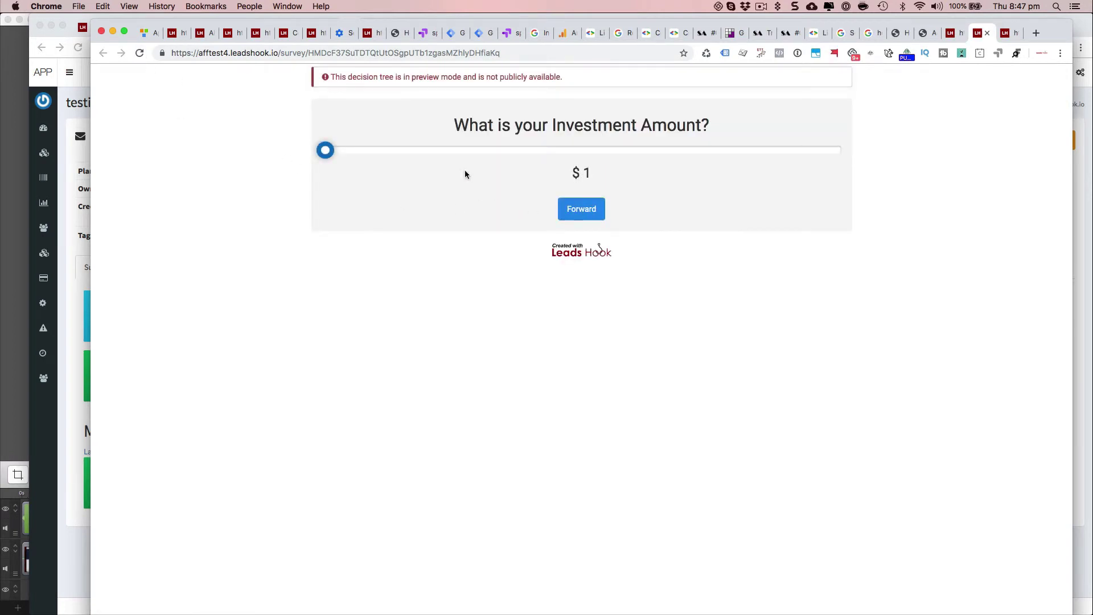
{"action": "left_click_drag", "start_coordinate": [325, 150], "coordinate": [577, 151]}
{"action": "left_click", "coordinate": [579, 215]}
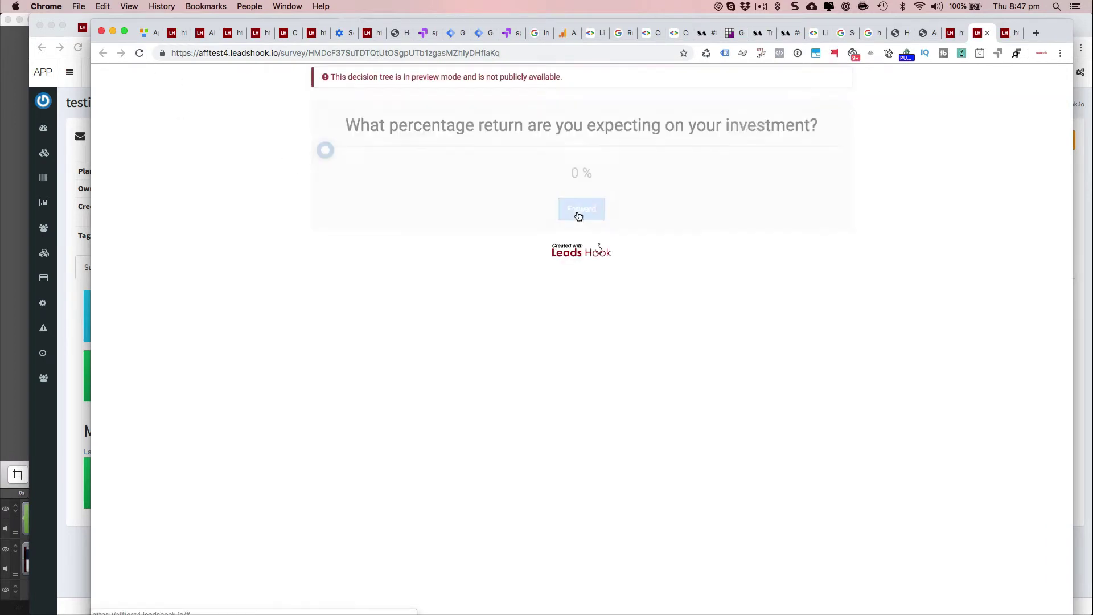
{"action": "left_click_drag", "start_coordinate": [324, 150], "coordinate": [553, 151]}
{"action": "left_click", "coordinate": [578, 212]}
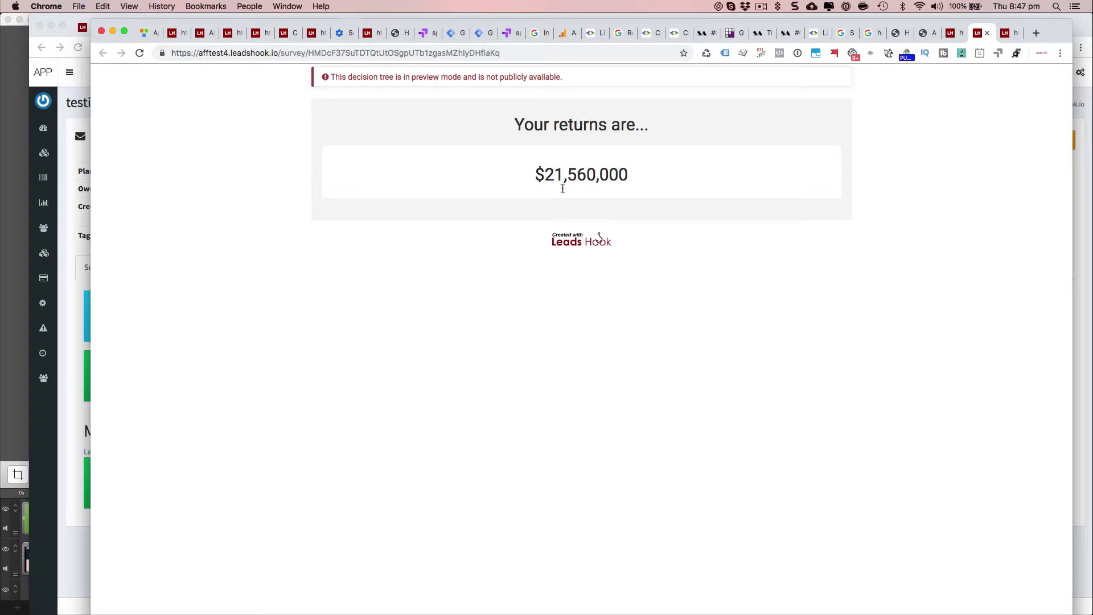
{"action": "left_click", "coordinate": [1009, 33]}
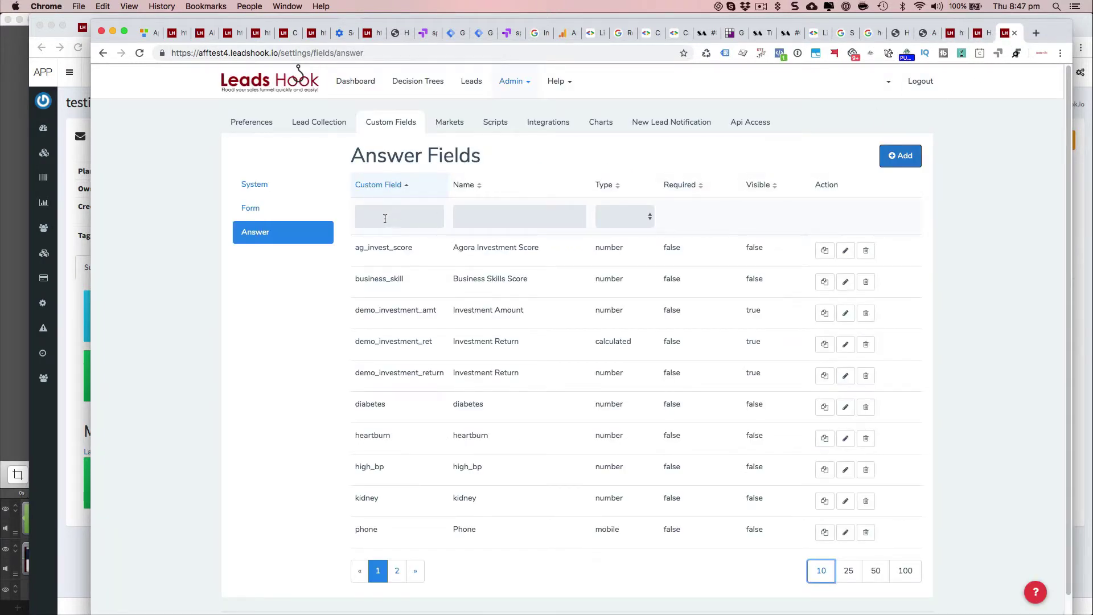
Step: Change the demo_investment_ret formula to {demo_investment_amt}*{demo_investment_return}/100 and save it
{"action": "left_click", "coordinate": [624, 216]}
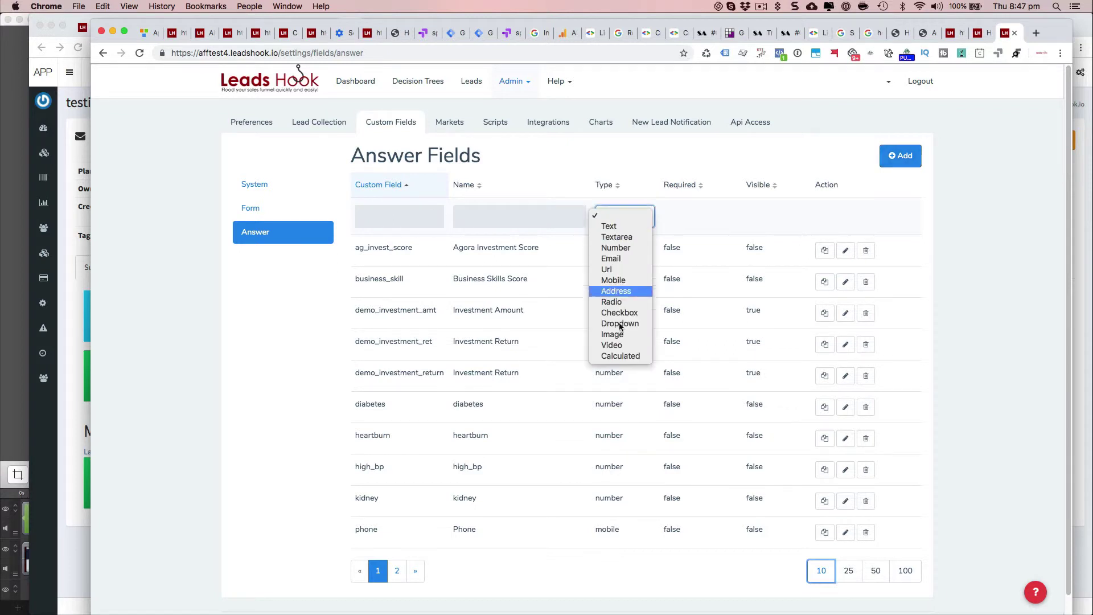
{"action": "left_click", "coordinate": [620, 356]}
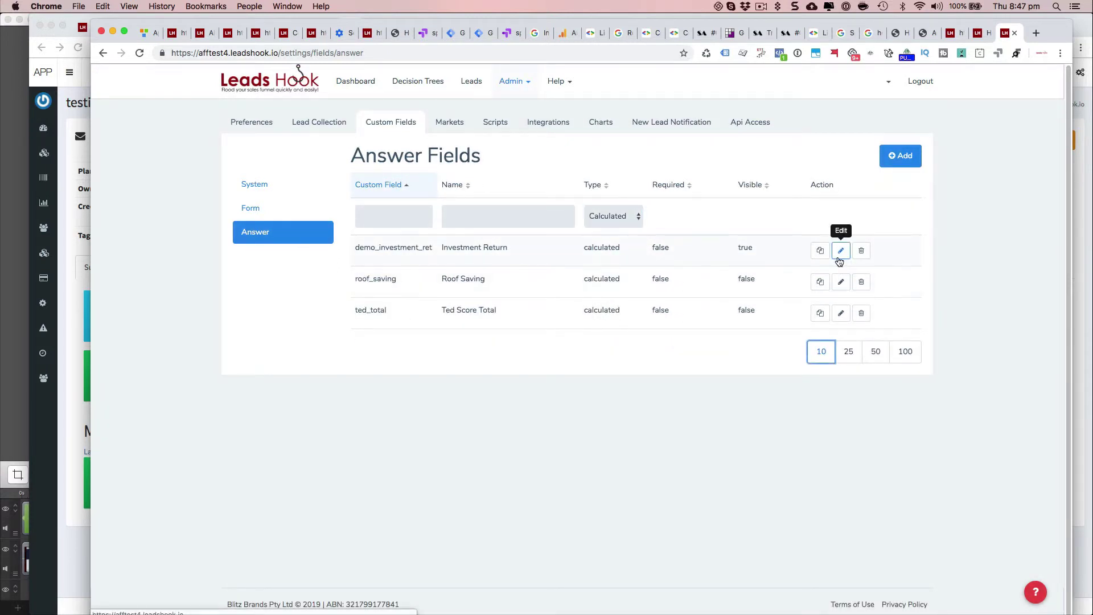
{"action": "left_click", "coordinate": [840, 251]}
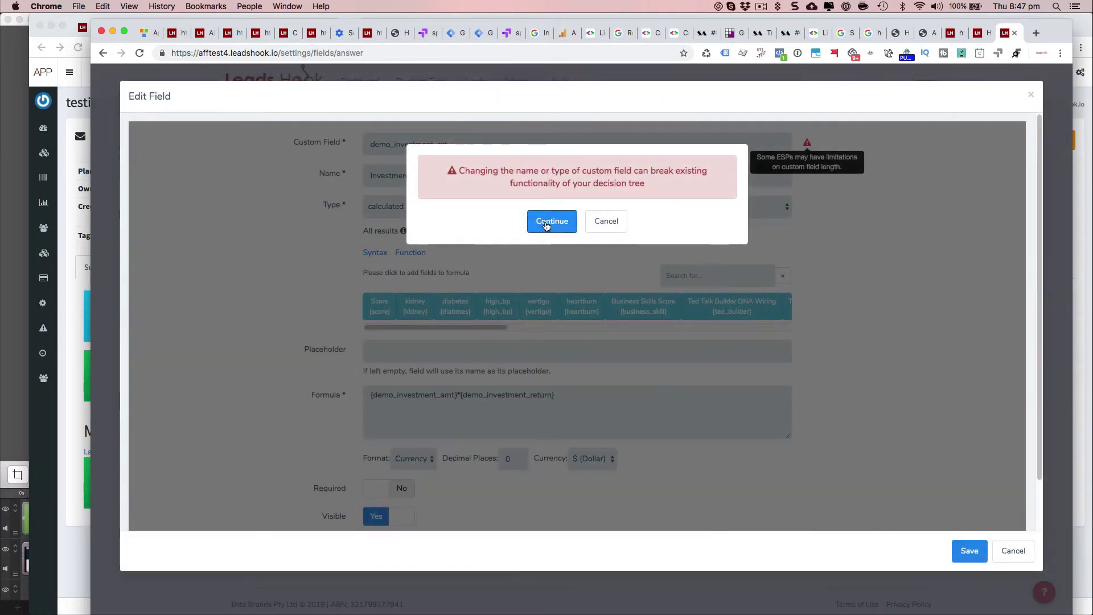
{"action": "left_click", "coordinate": [552, 221]}
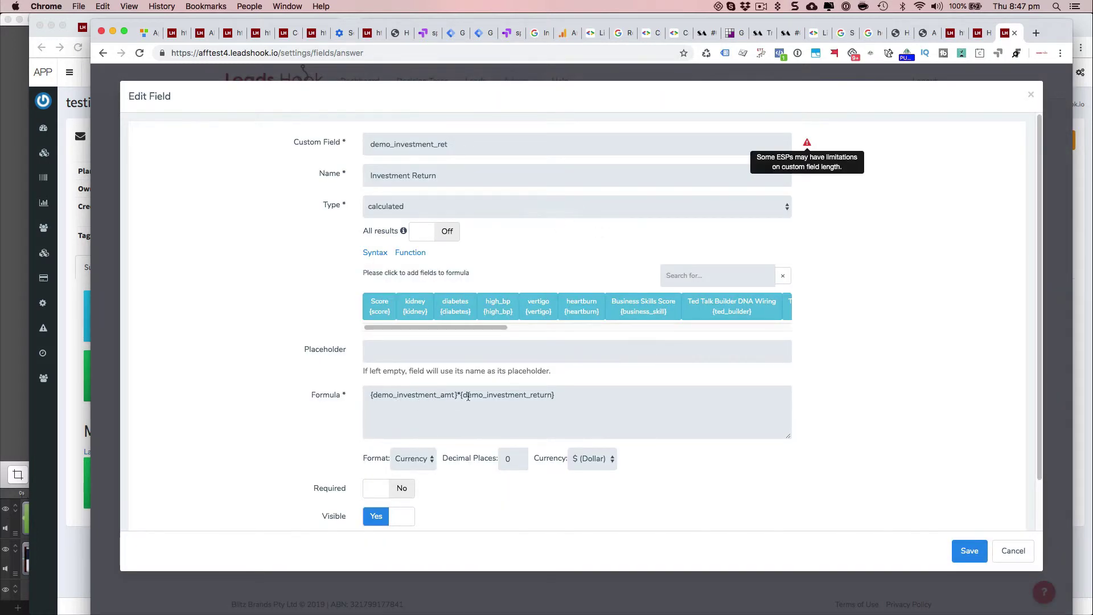
{"action": "left_click", "coordinate": [552, 395]}
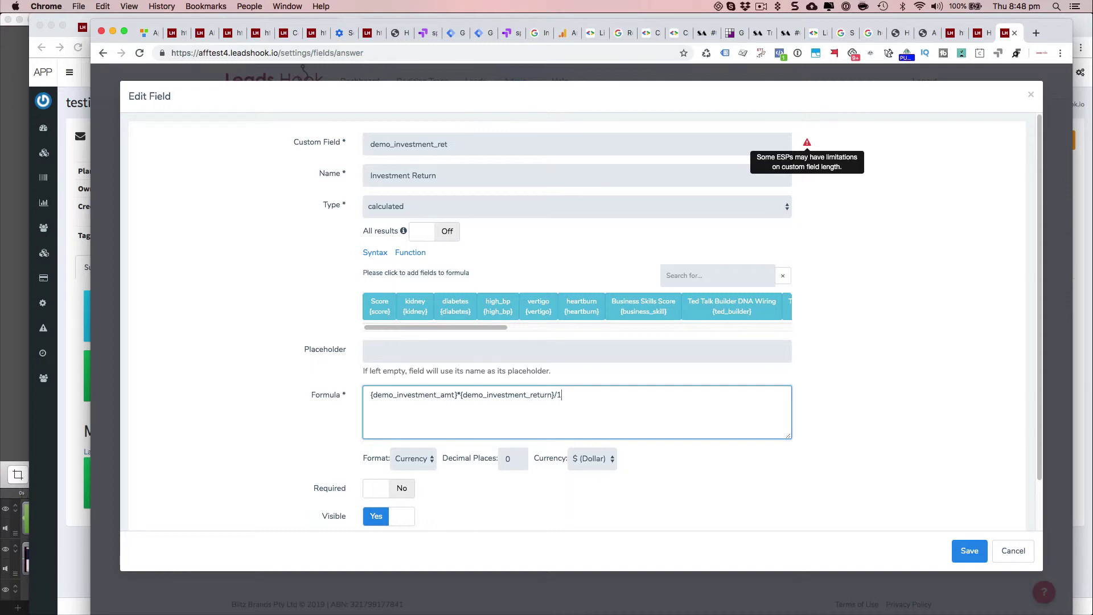
{"action": "type", "text": "00"}
{"action": "left_click", "coordinate": [460, 395]}
{"action": "left_click", "coordinate": [965, 552]}
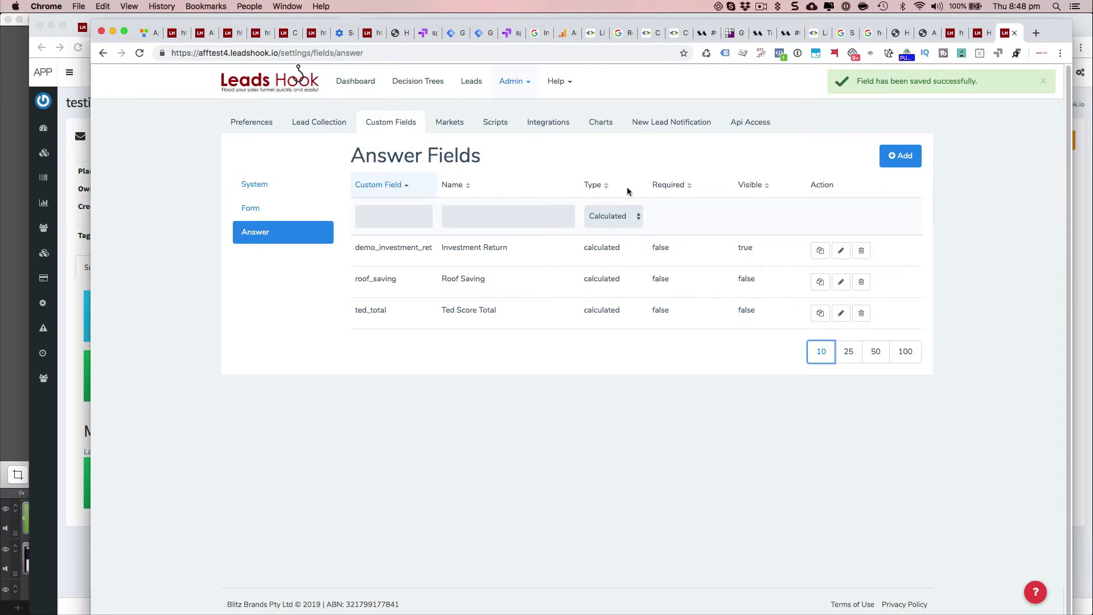
Step: Rerun the preview with a $500,000 investment at 10%, confirming returns of $50,000
{"action": "left_click", "coordinate": [955, 34]}
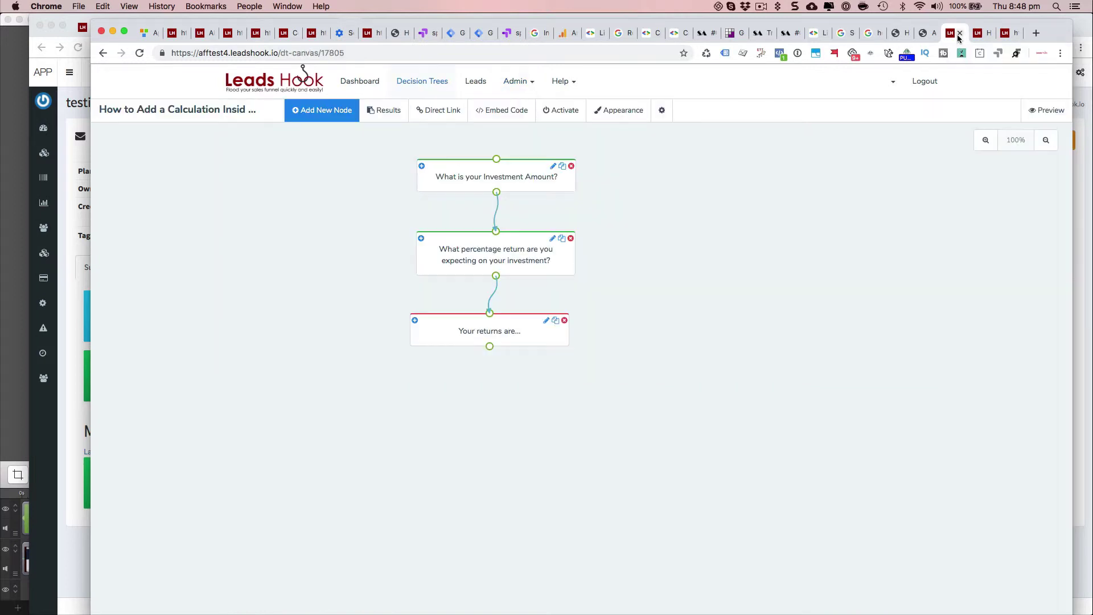
{"action": "left_click", "coordinate": [979, 33]}
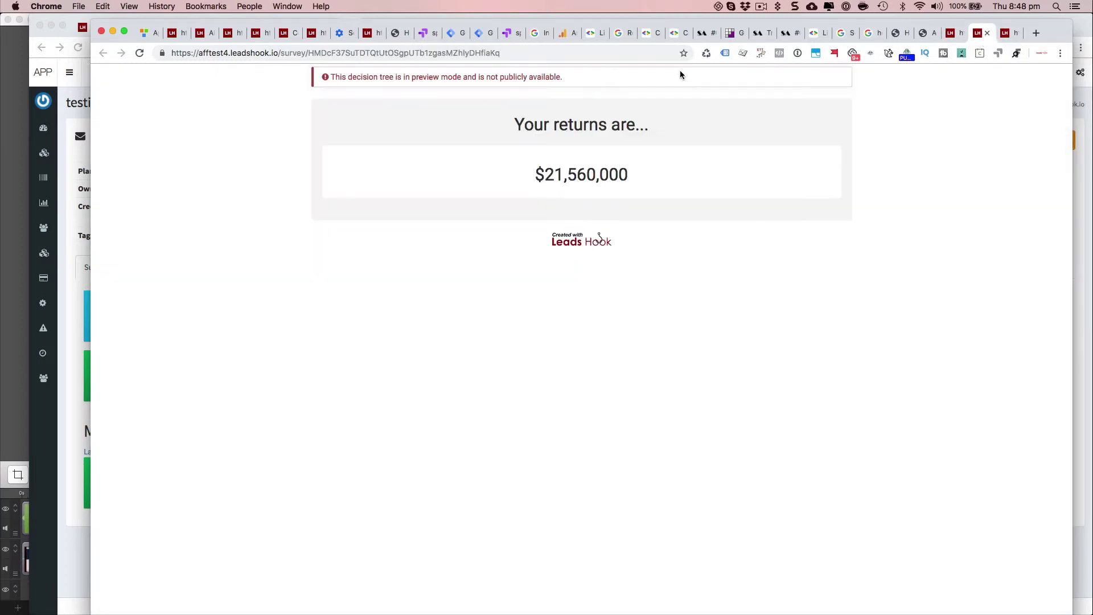
{"action": "left_click", "coordinate": [139, 53]}
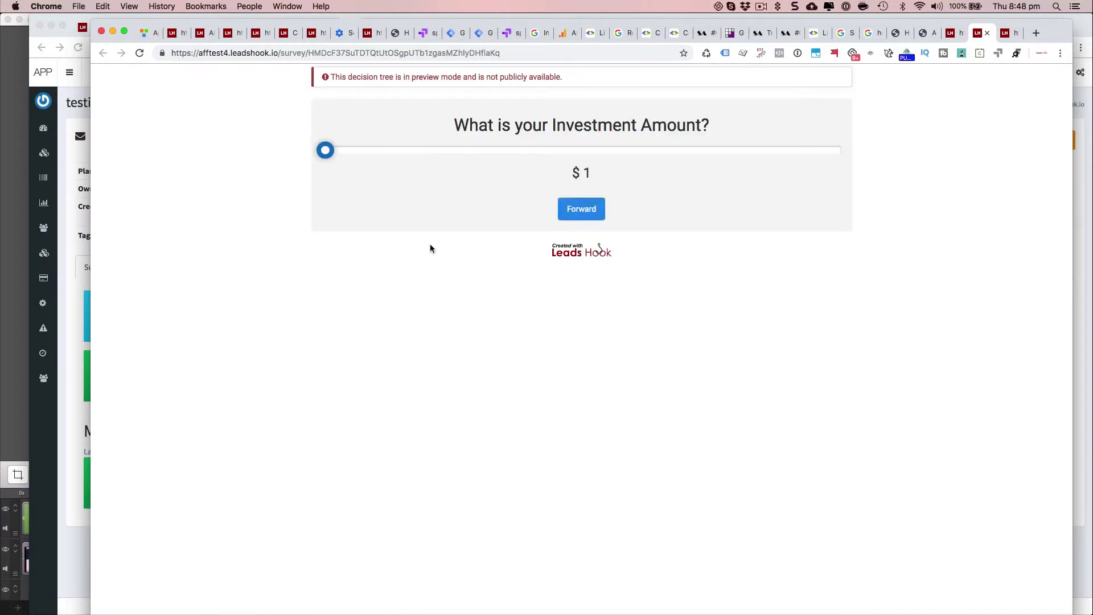
{"action": "left_click_drag", "start_coordinate": [326, 152], "coordinate": [584, 169]}
{"action": "left_click", "coordinate": [582, 214]}
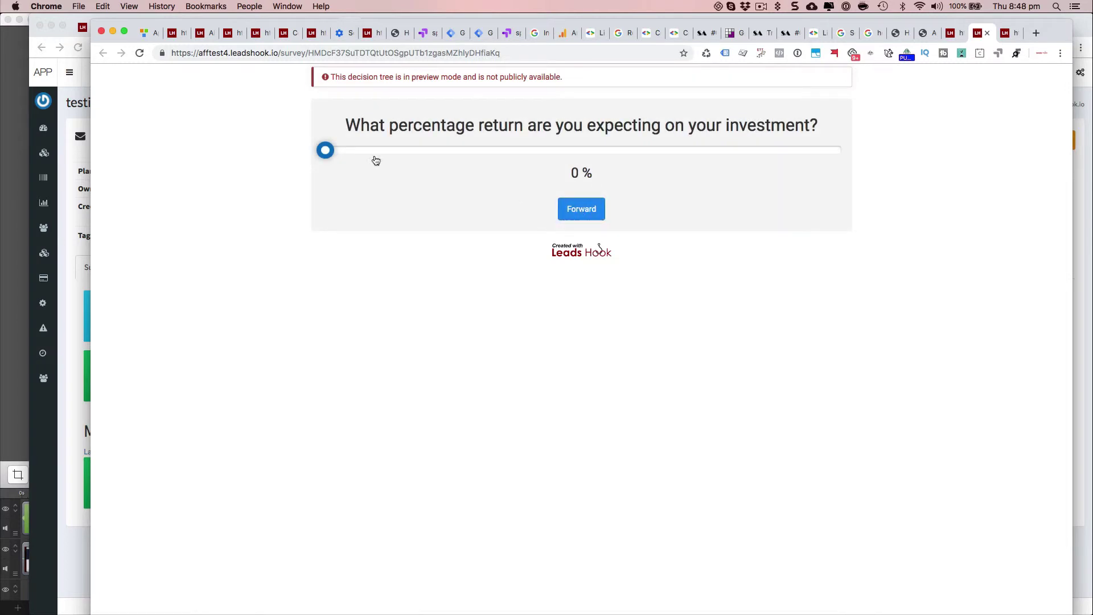
{"action": "left_click_drag", "start_coordinate": [325, 150], "coordinate": [378, 150]}
{"action": "left_click", "coordinate": [582, 217]}
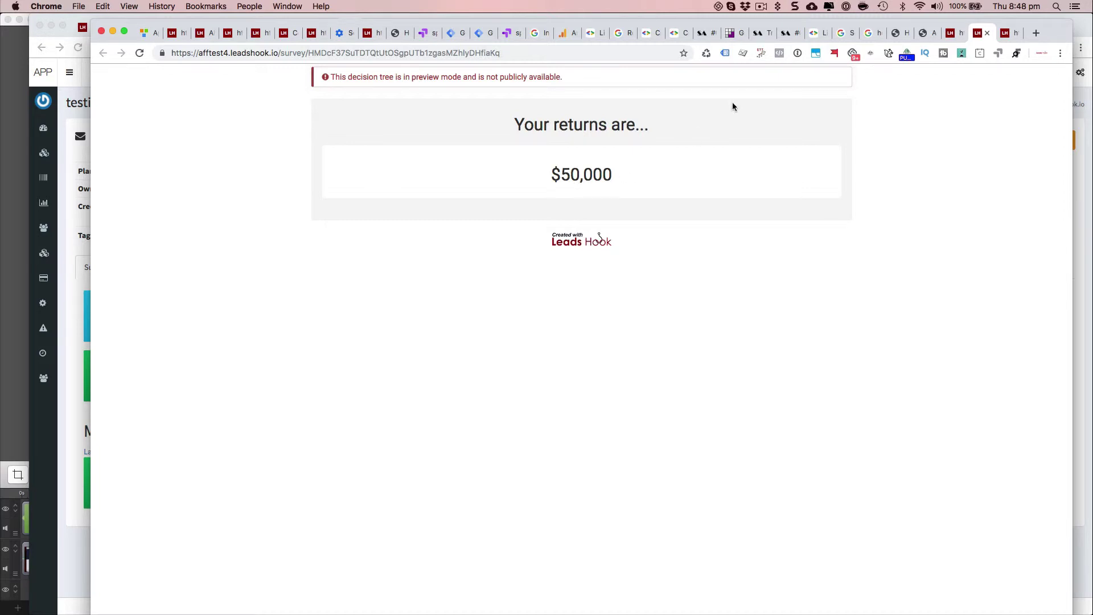
Step: Add a blank Questions & Answers node to the canvas and set its type to Number
{"action": "left_click", "coordinate": [958, 35]}
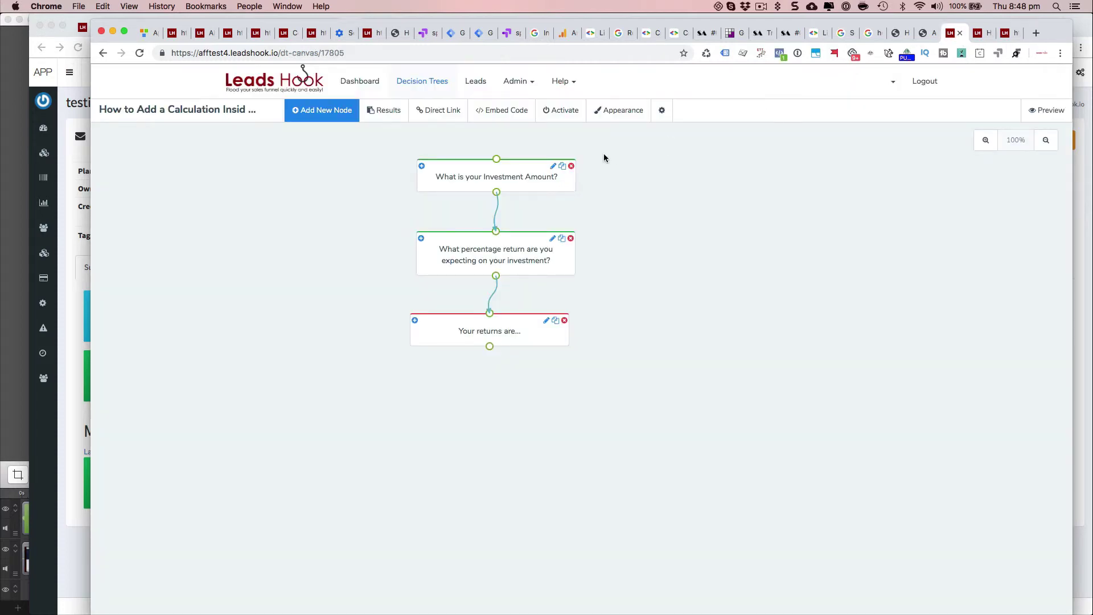
{"action": "double_click", "coordinate": [525, 175]}
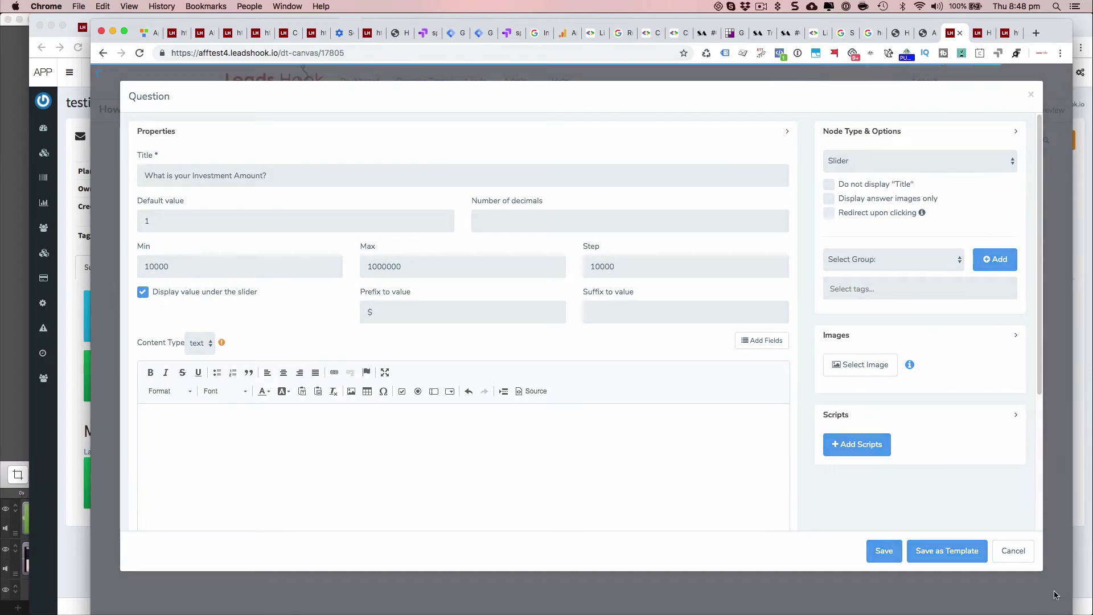
{"action": "left_click", "coordinate": [1011, 552]}
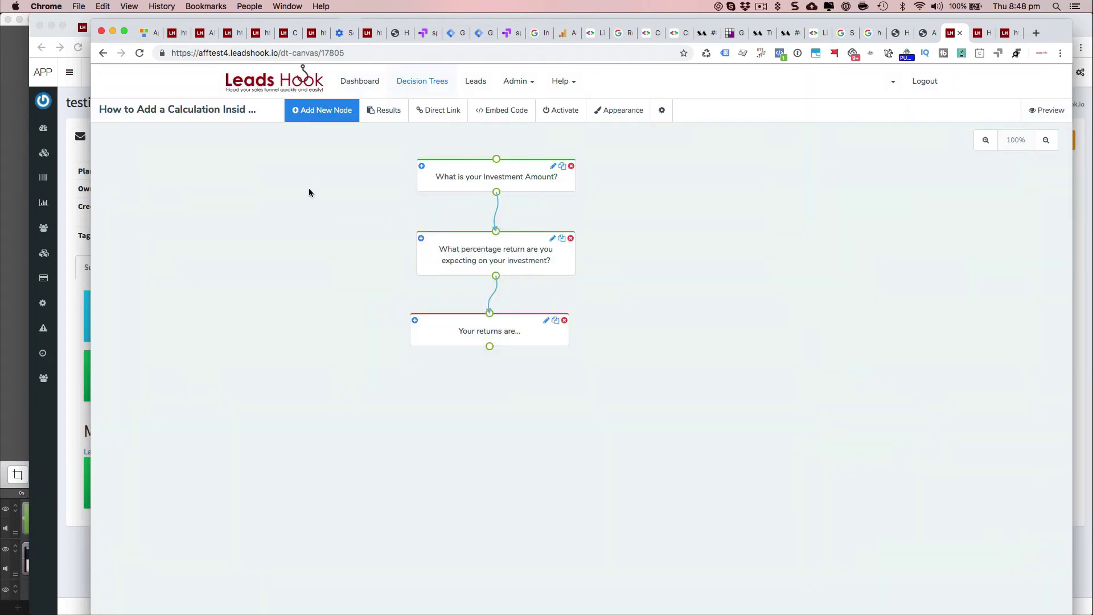
{"action": "left_click", "coordinate": [321, 112]}
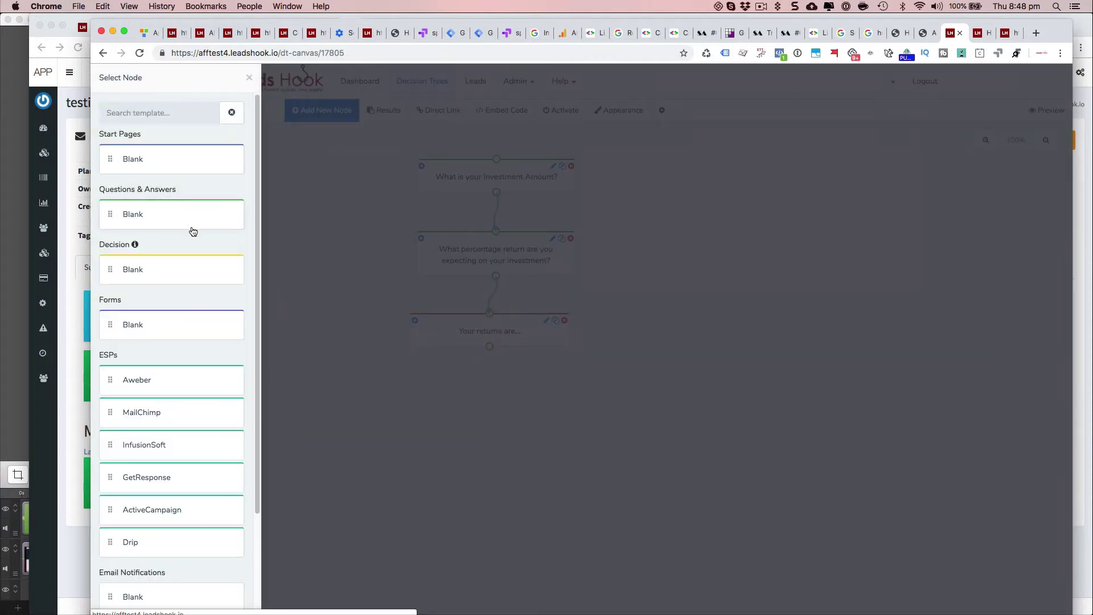
{"action": "left_click_drag", "start_coordinate": [180, 217], "coordinate": [698, 200]}
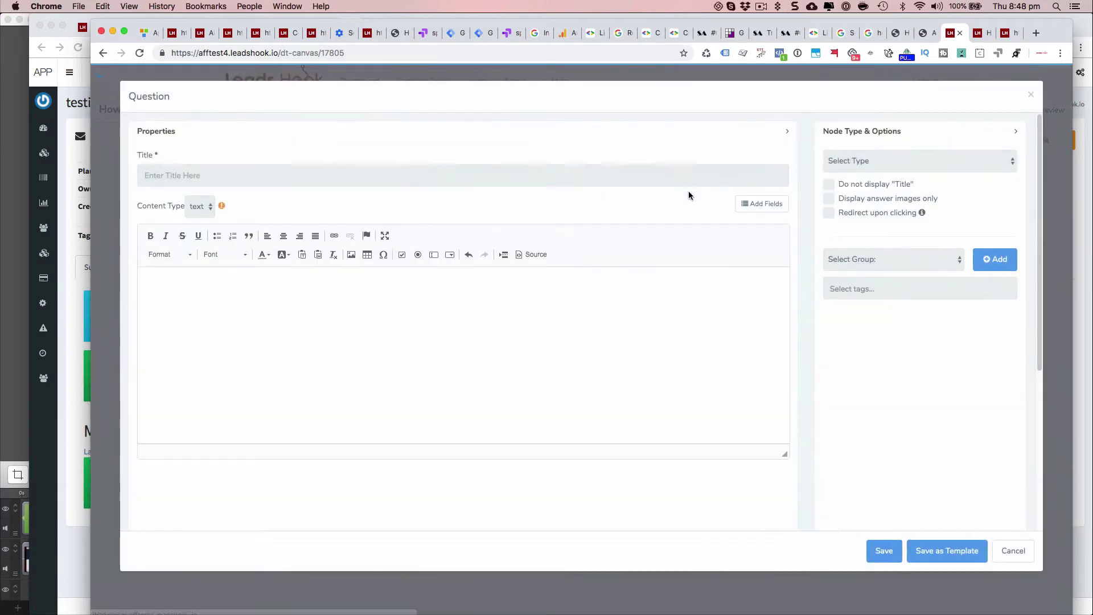
{"action": "left_click", "coordinate": [854, 163]}
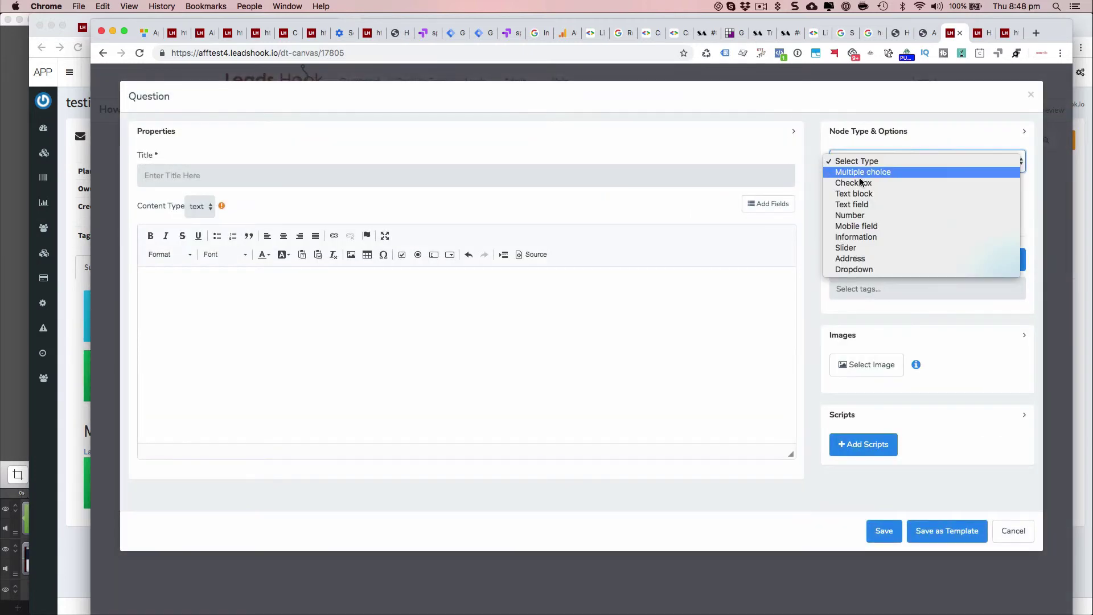
{"action": "left_click", "coordinate": [854, 215]}
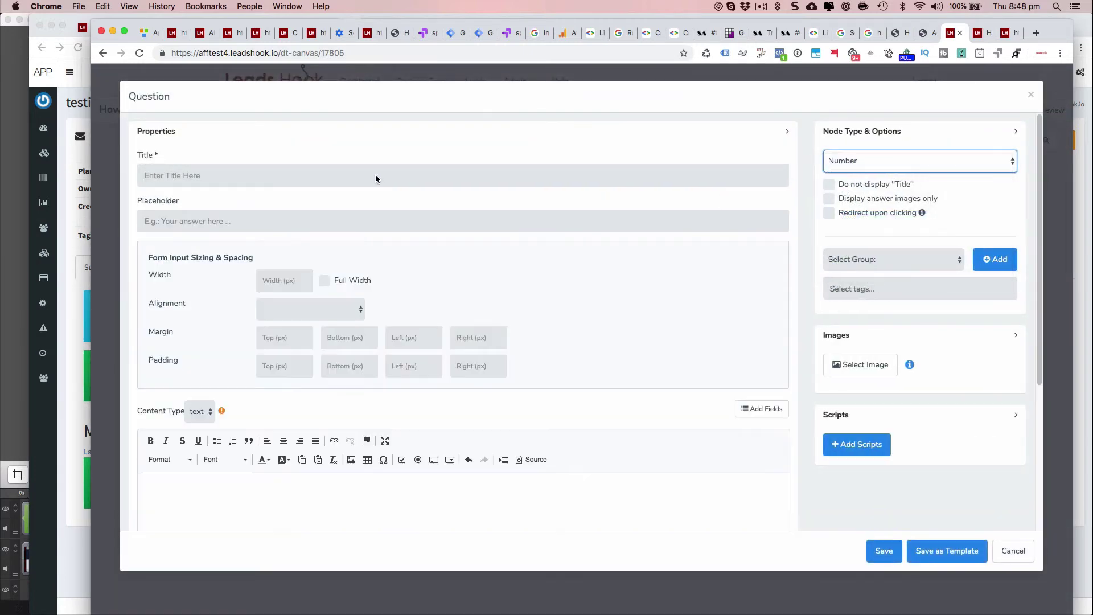
Step: Title the new question "Enter in your investment amount"
{"action": "left_click", "coordinate": [373, 175]}
{"action": "type", "text": "Ent"}
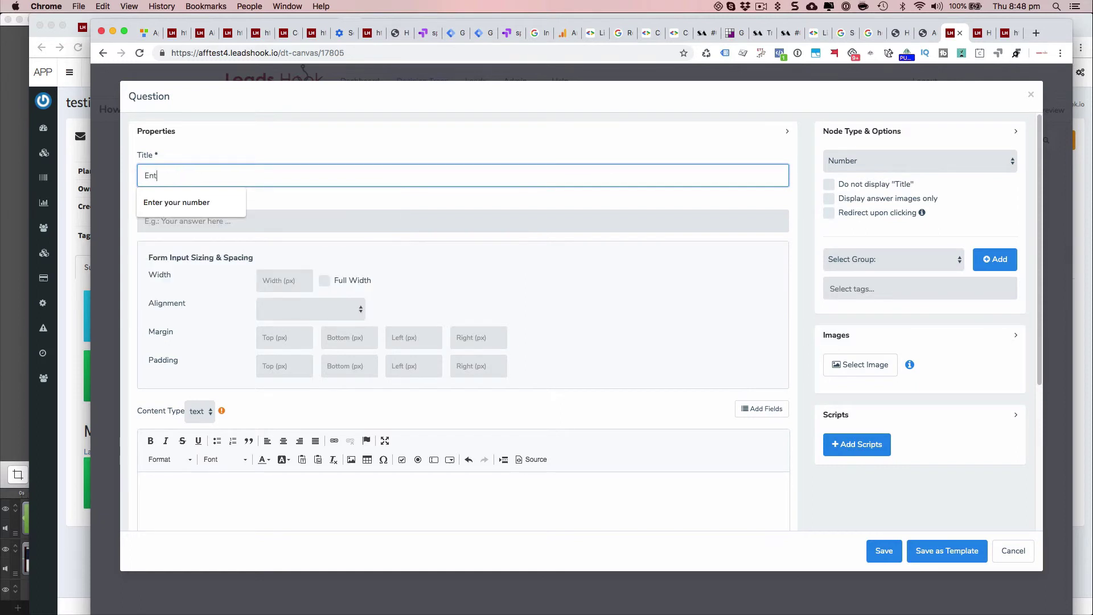
{"action": "type", "text": "er in your i"}
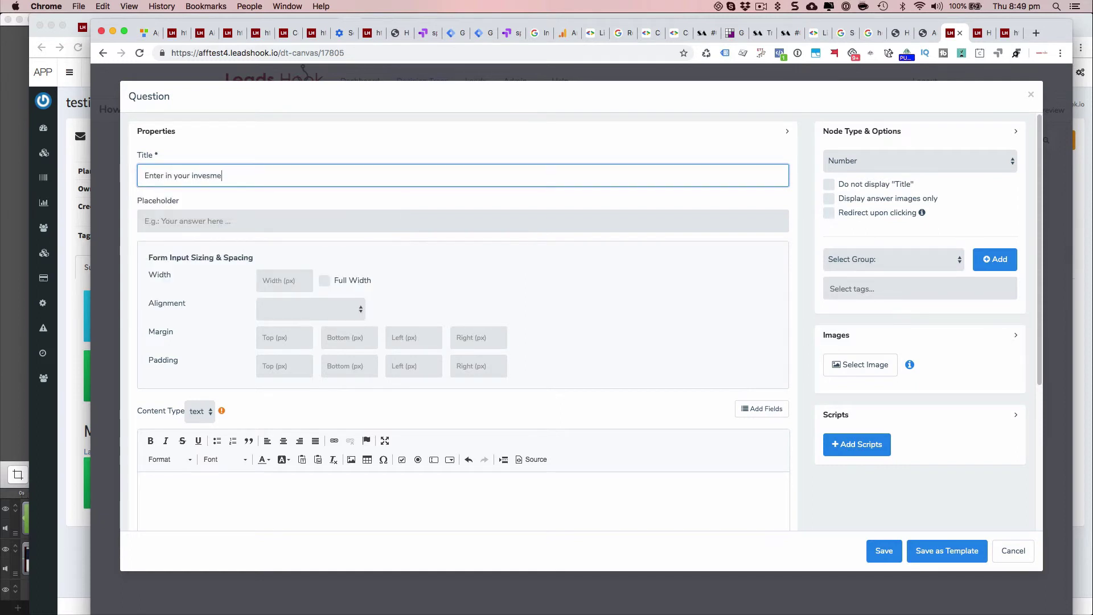
{"action": "type", "text": "nvest"}
{"action": "key", "text": "BackSpace"}
{"action": "key", "text": "BackSpace"}
{"action": "key", "text": "BackSpace"}
{"action": "key", "text": "BackSpace"}
{"action": "type", "text": "t"}
{"action": "type", "text": "ment am"}
{"action": "type", "text": "lun"}
{"action": "key", "text": "BackSpace"}
{"action": "key", "text": "BackSpace"}
{"action": "key", "text": "BackSpace"}
{"action": "left_click", "coordinate": [654, 282]}
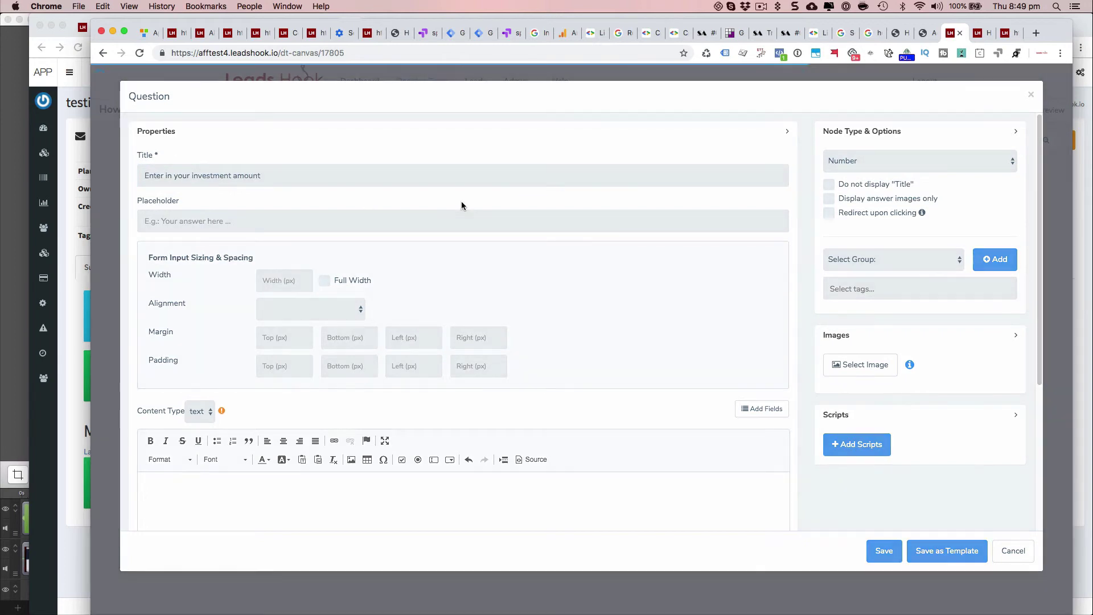
Step: Attach the demo_investment_amt custom field to the new question and save it
{"action": "scroll", "coordinate": [642, 296], "scroll_direction": "down", "scroll_amount": 1}
{"action": "scroll", "coordinate": [642, 296], "scroll_direction": "down", "scroll_amount": 5}
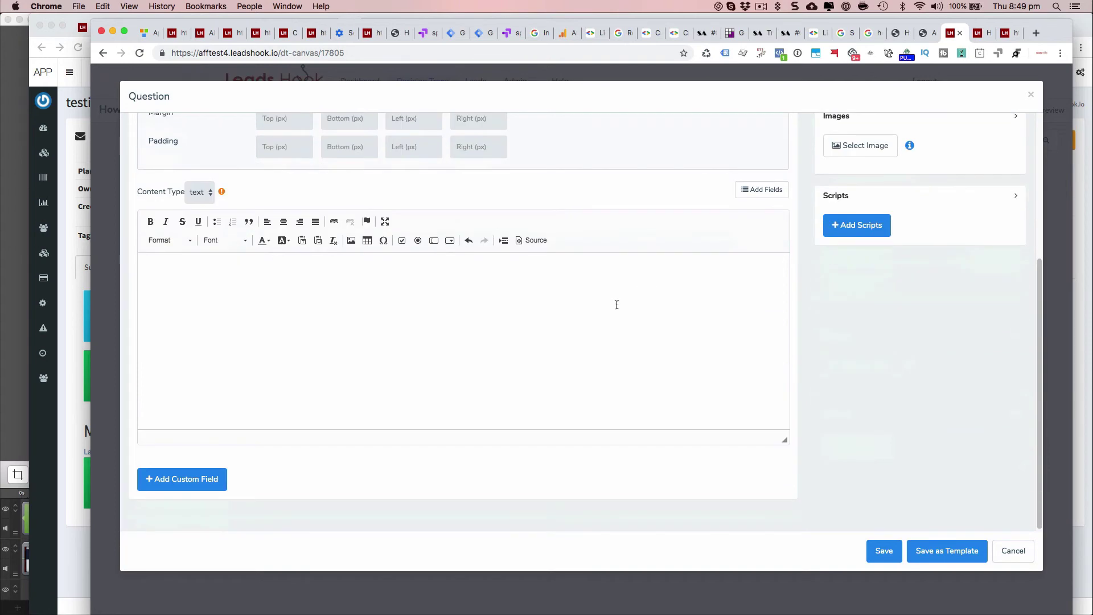
{"action": "left_click", "coordinate": [208, 481]}
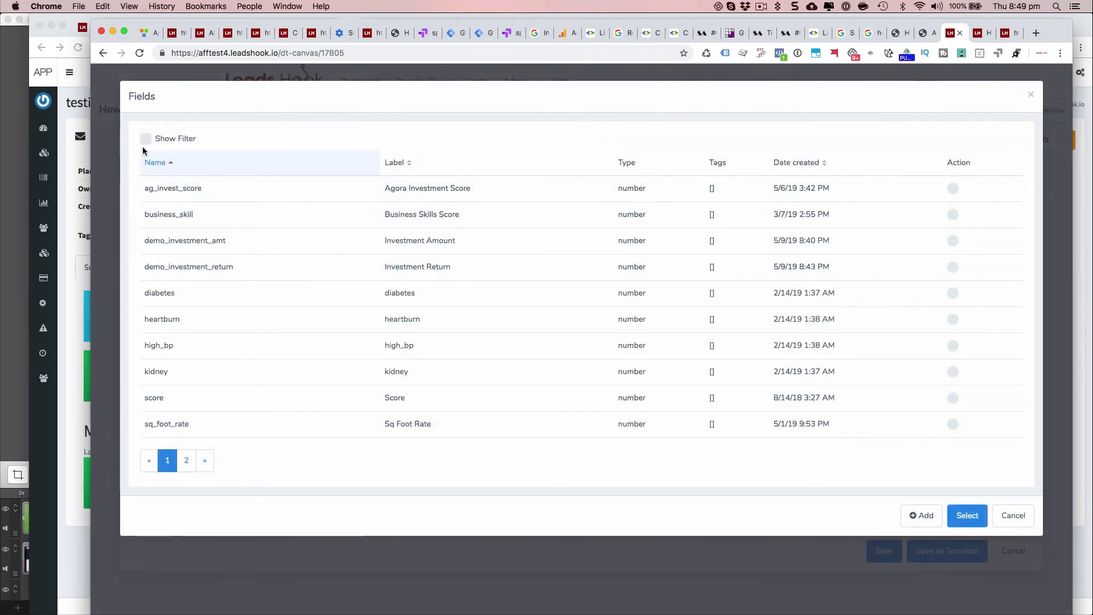
{"action": "left_click", "coordinate": [146, 139]}
{"action": "left_click", "coordinate": [163, 198]}
{"action": "type", "text": "demmo"}
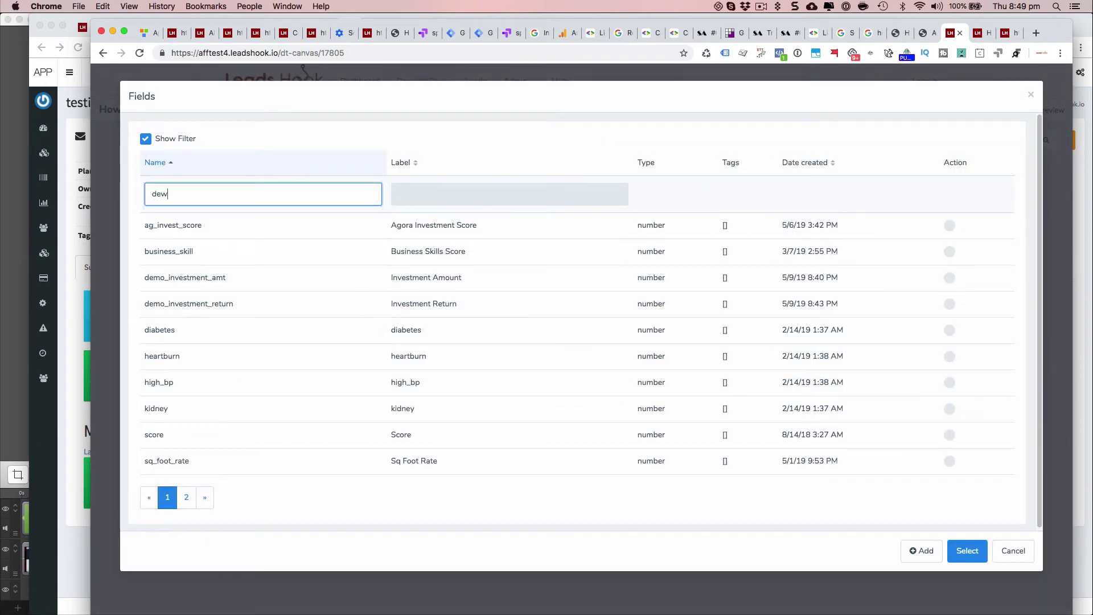
{"action": "key", "text": "BackSpace"}
{"action": "key", "text": "BackSpace"}
{"action": "key", "text": "BackSpace"}
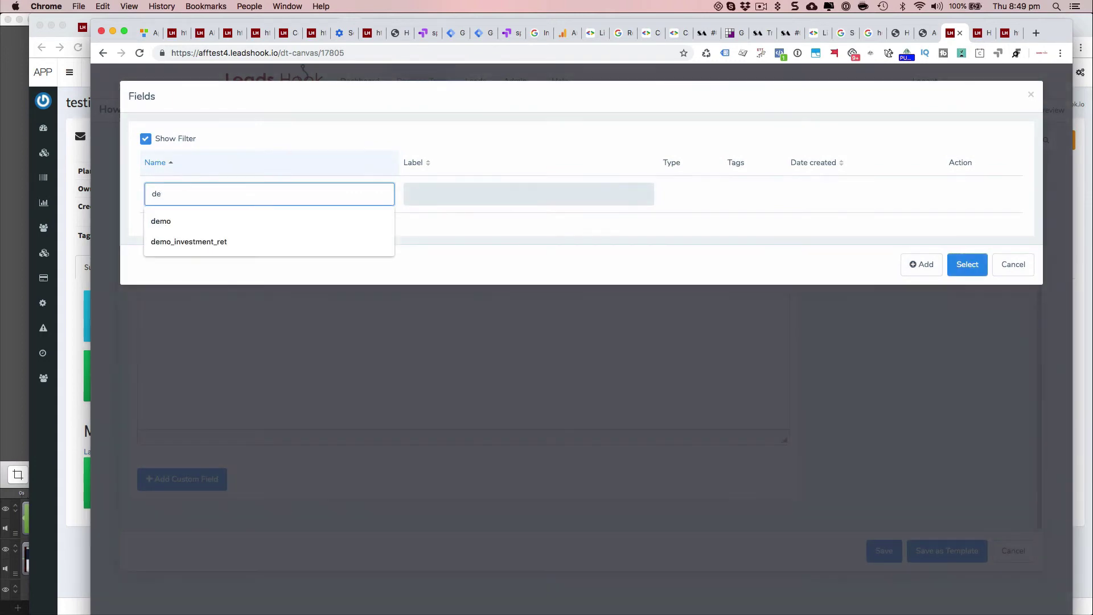
{"action": "type", "text": "mo"}
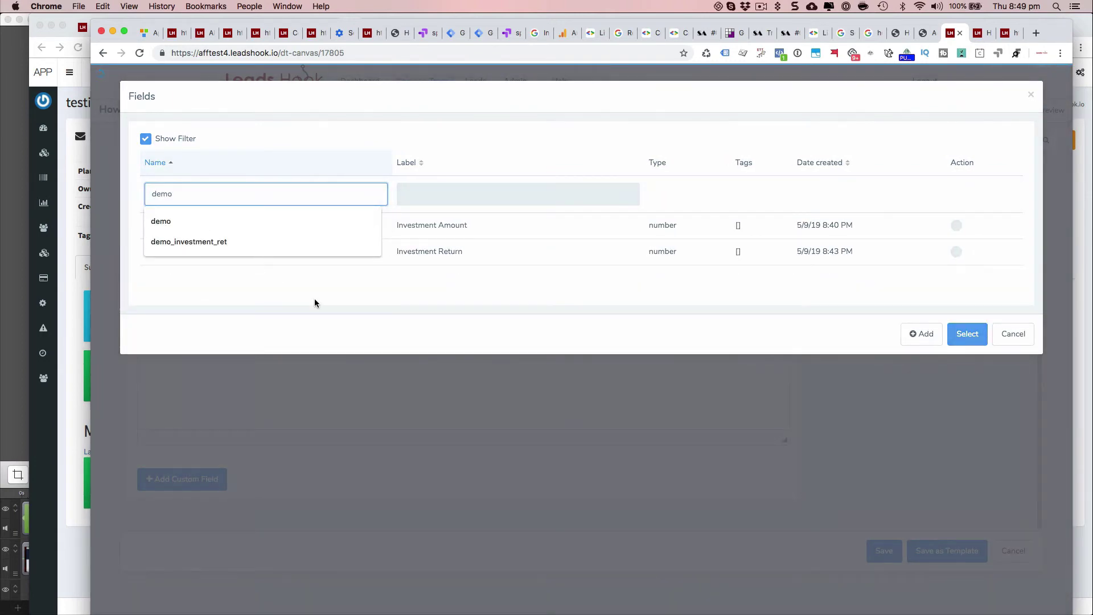
{"action": "left_click", "coordinate": [315, 301]}
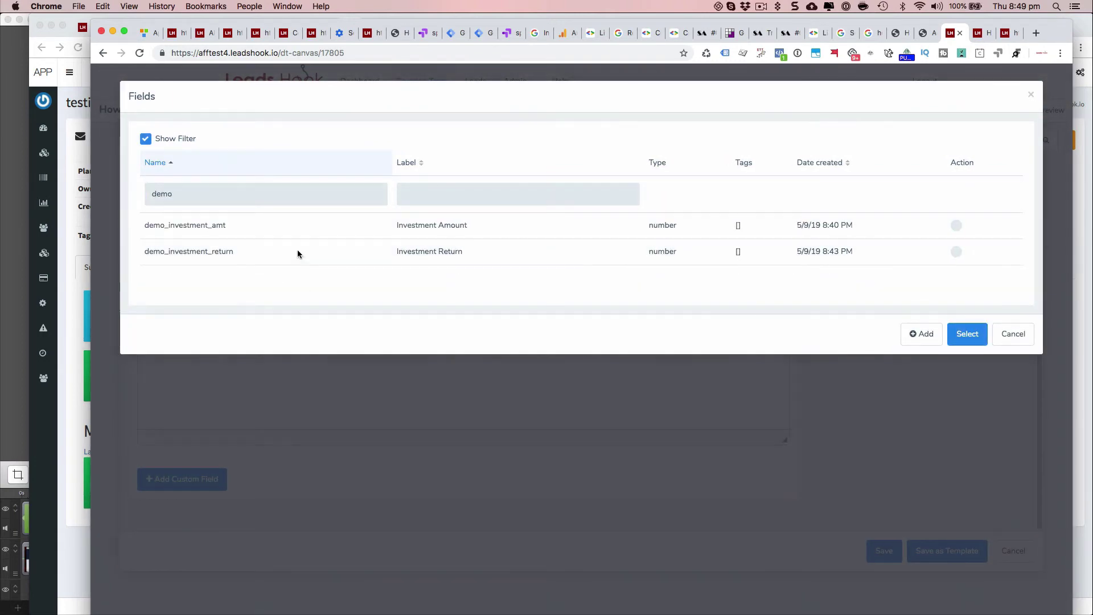
{"action": "left_click", "coordinate": [956, 226]}
{"action": "left_click", "coordinate": [966, 334]}
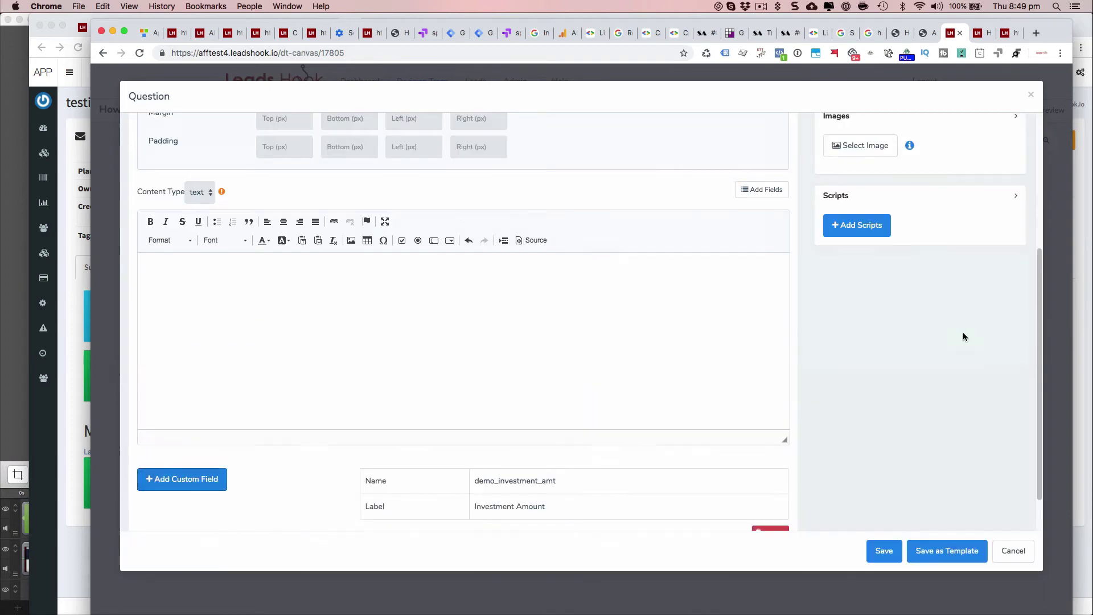
{"action": "left_click", "coordinate": [881, 551]}
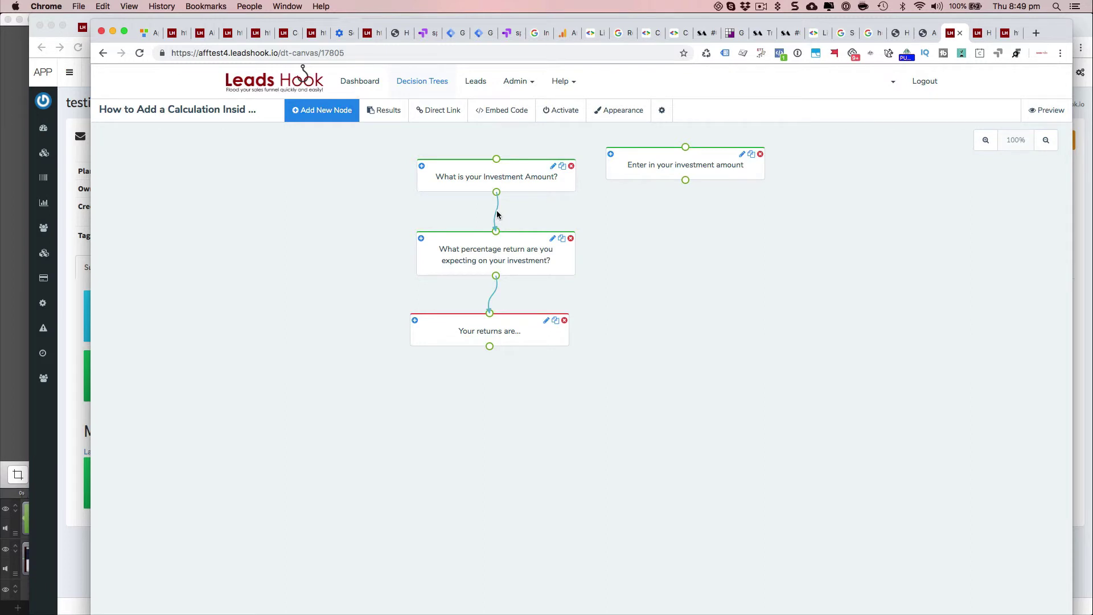
Step: Rewire the tree: typed-amount question first, slider amount question after the results page
{"action": "left_click", "coordinate": [496, 215]}
{"action": "mouse_move", "coordinate": [520, 184]}
{"action": "left_mouse_down"}
{"action": "mouse_move", "coordinate": [532, 419]}
{"action": "mouse_move", "coordinate": [502, 411]}
{"action": "left_mouse_up"}
{"action": "left_click_drag", "start_coordinate": [489, 346], "coordinate": [482, 387]}
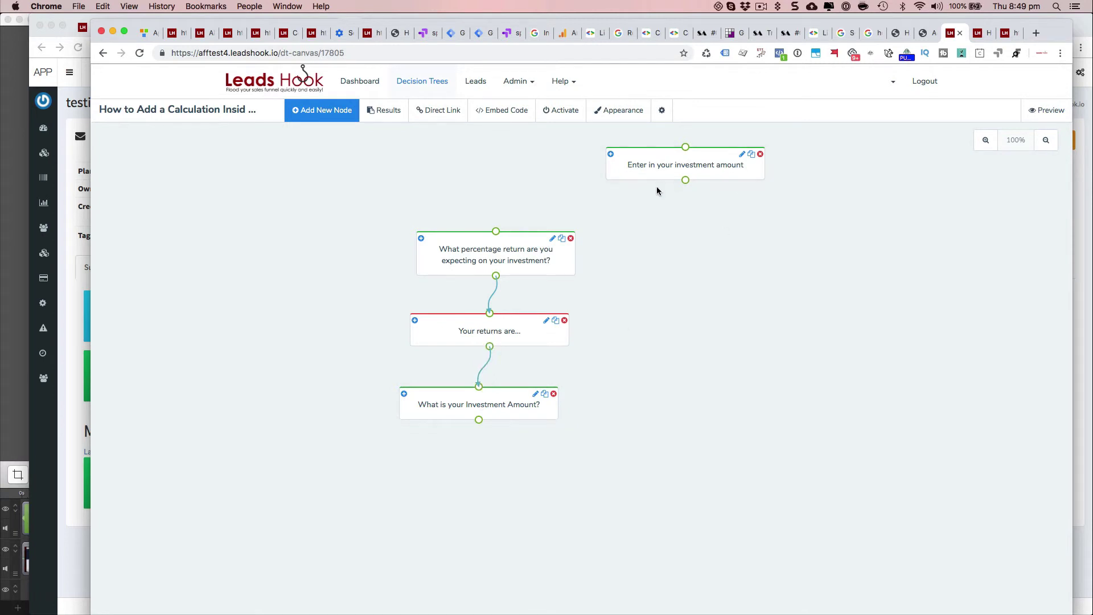
{"action": "left_click_drag", "start_coordinate": [656, 176], "coordinate": [462, 180]}
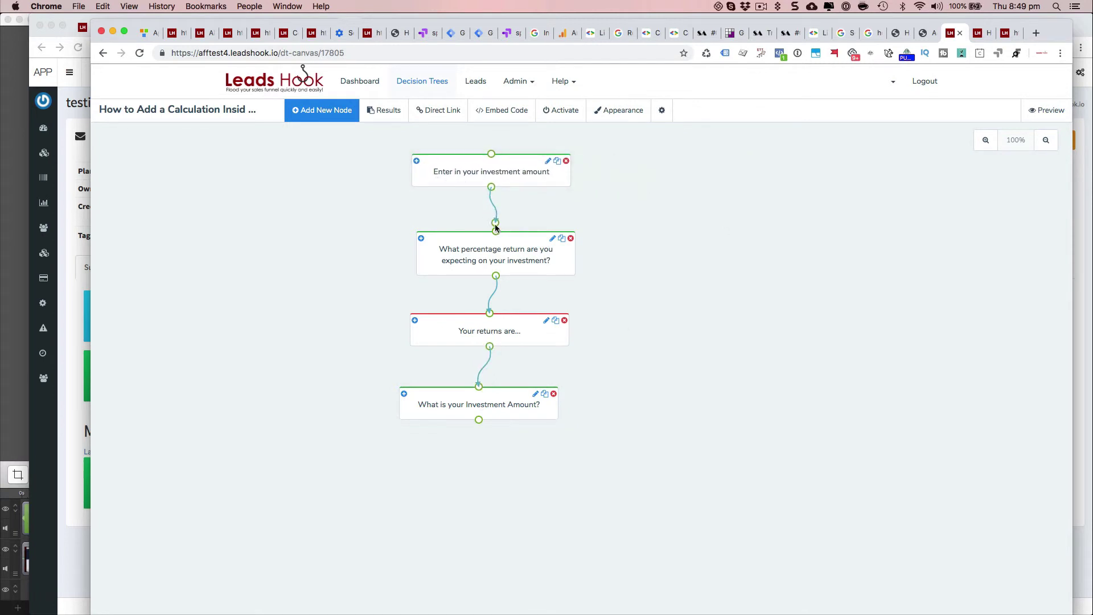
{"action": "left_click_drag", "start_coordinate": [496, 229], "coordinate": [495, 230]}
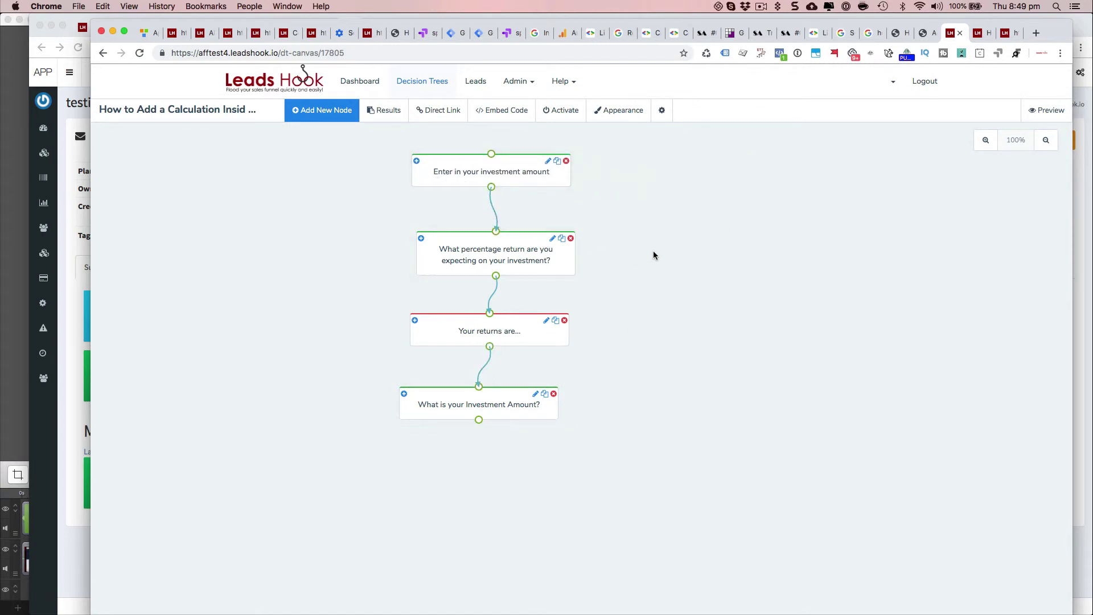
Step: Preview with a typed 500000 investment at 10% and confirm the $50,000 result
{"action": "left_click", "coordinate": [1047, 109]}
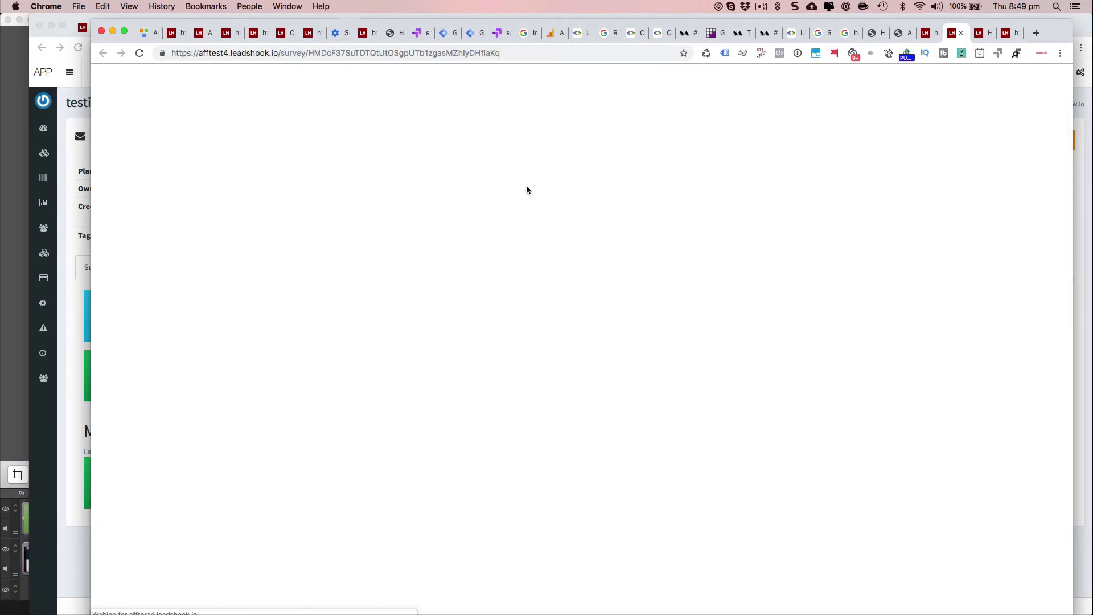
{"action": "left_click", "coordinate": [517, 158]}
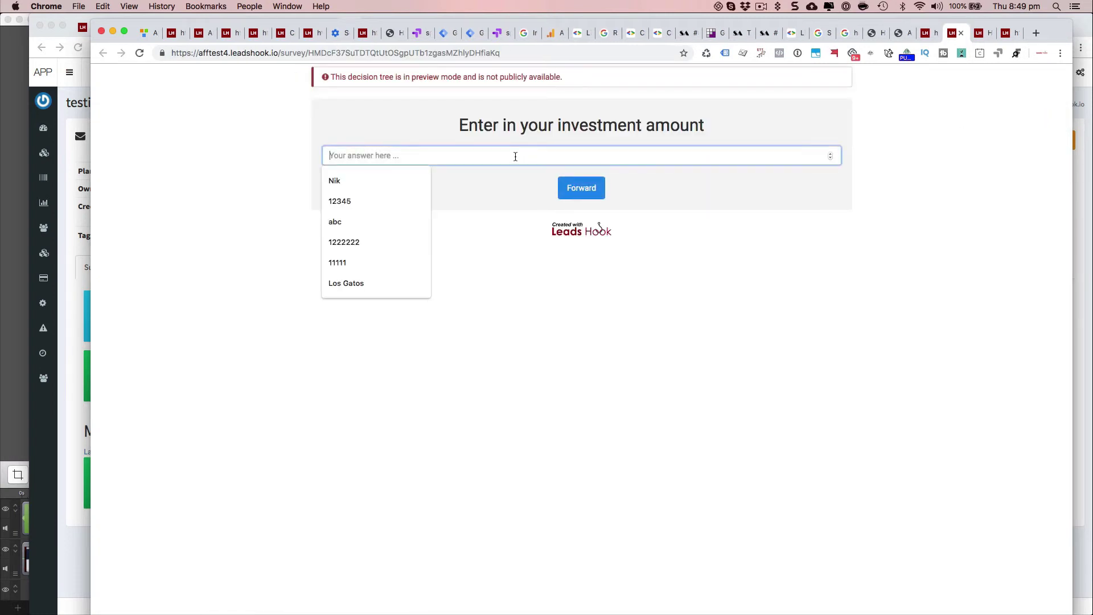
{"action": "type", "text": "500000"}
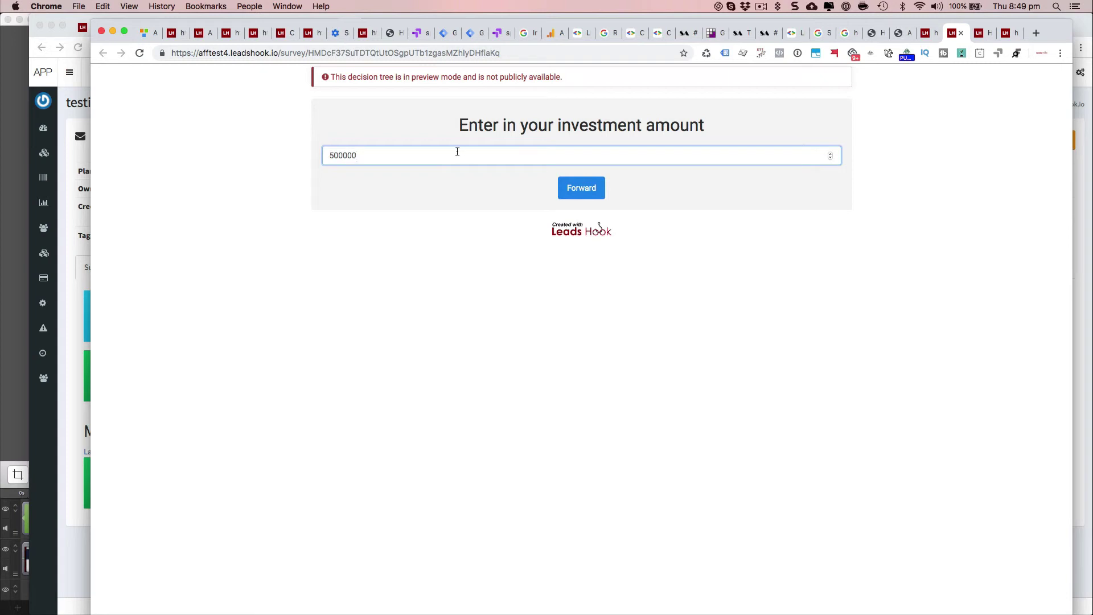
{"action": "left_click", "coordinate": [579, 189]}
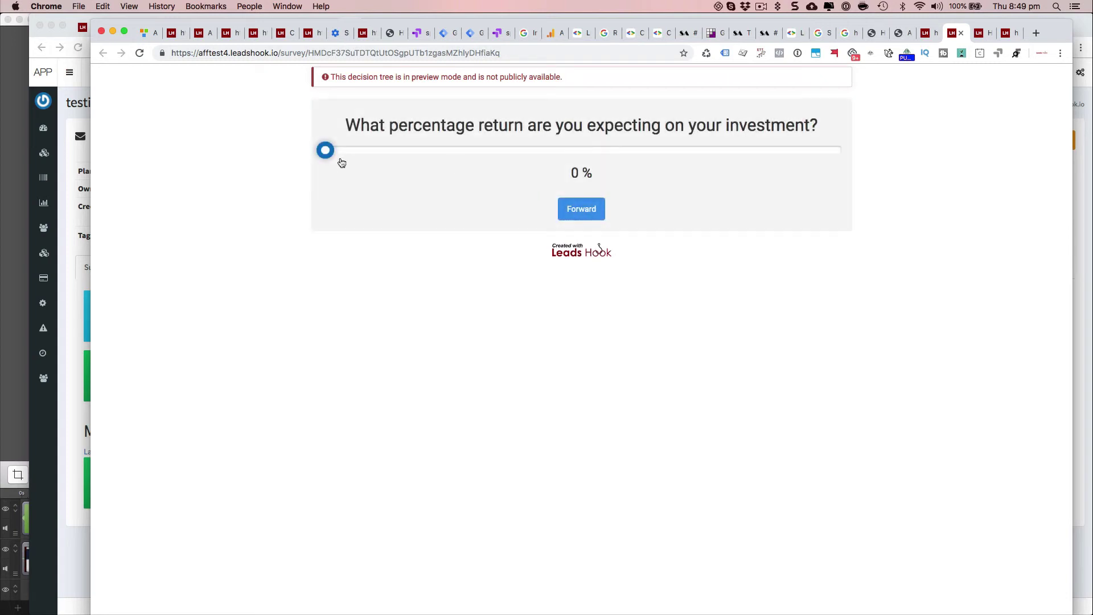
{"action": "left_click_drag", "start_coordinate": [357, 157], "coordinate": [379, 155]}
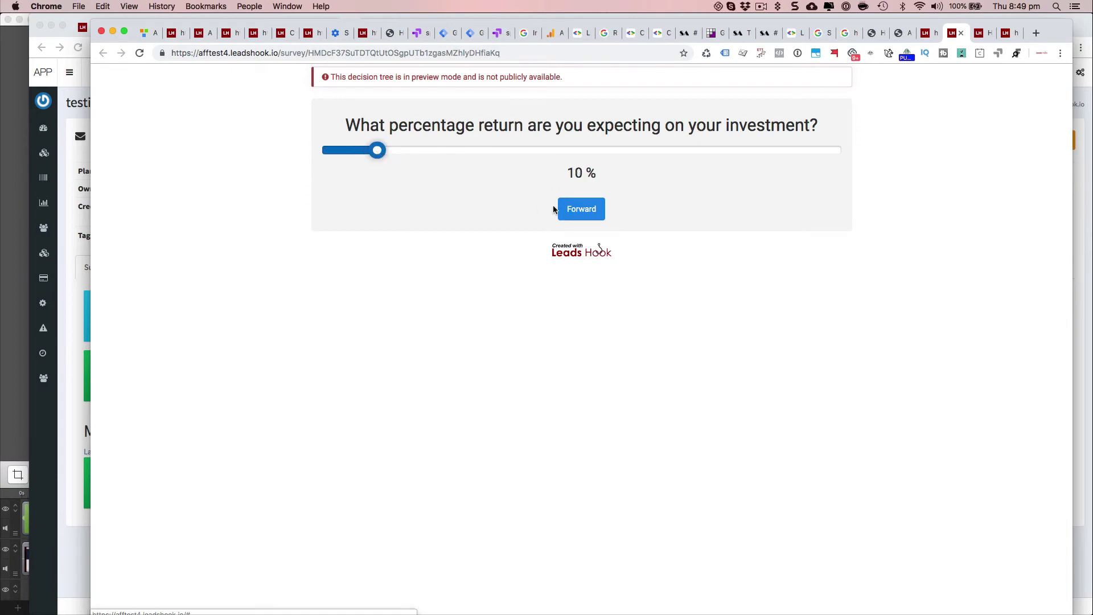
{"action": "left_click", "coordinate": [581, 208]}
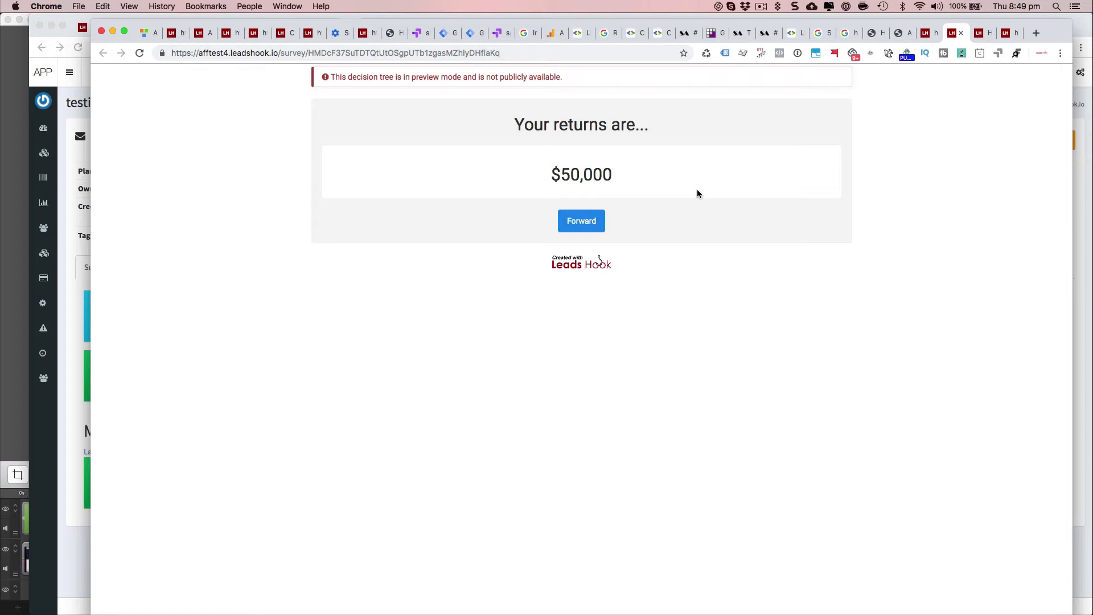
{"action": "left_click", "coordinate": [581, 221]}
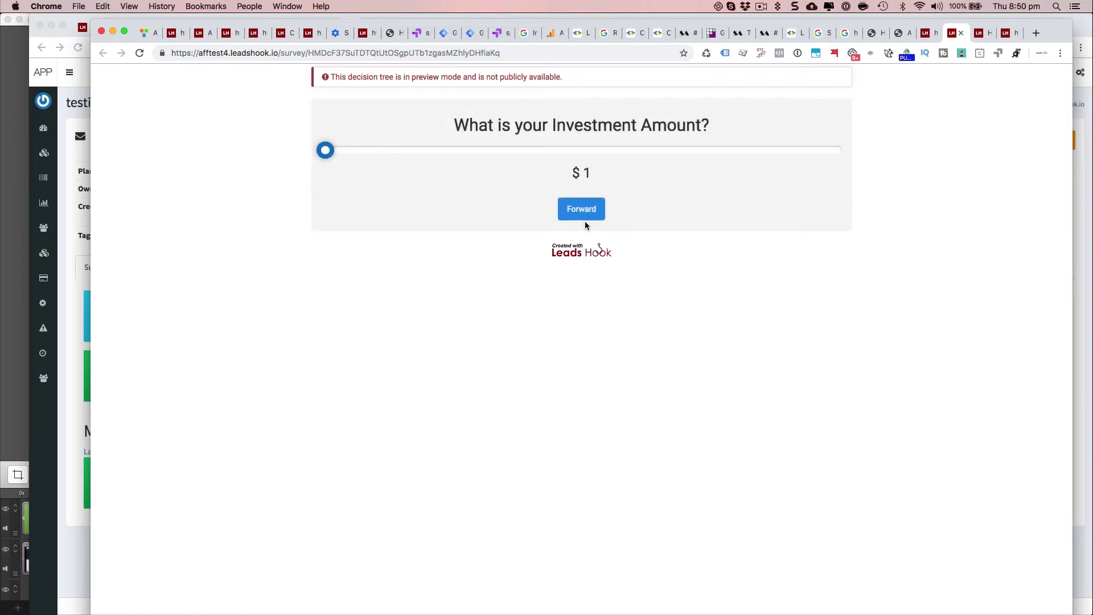
{"action": "left_click_drag", "start_coordinate": [327, 151], "coordinate": [394, 151]}
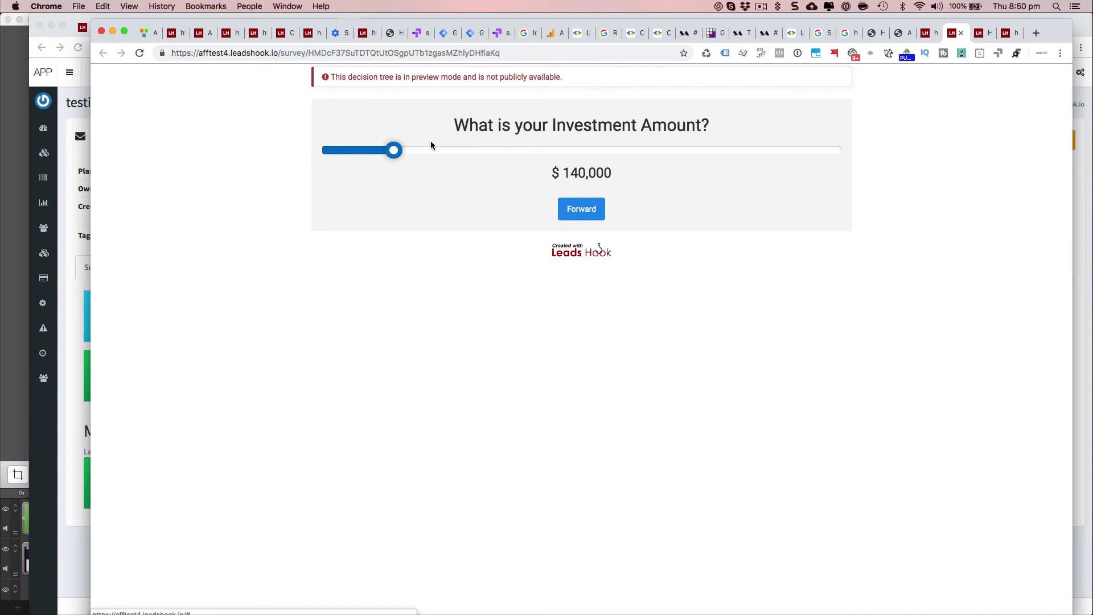
{"action": "left_click", "coordinate": [932, 34]}
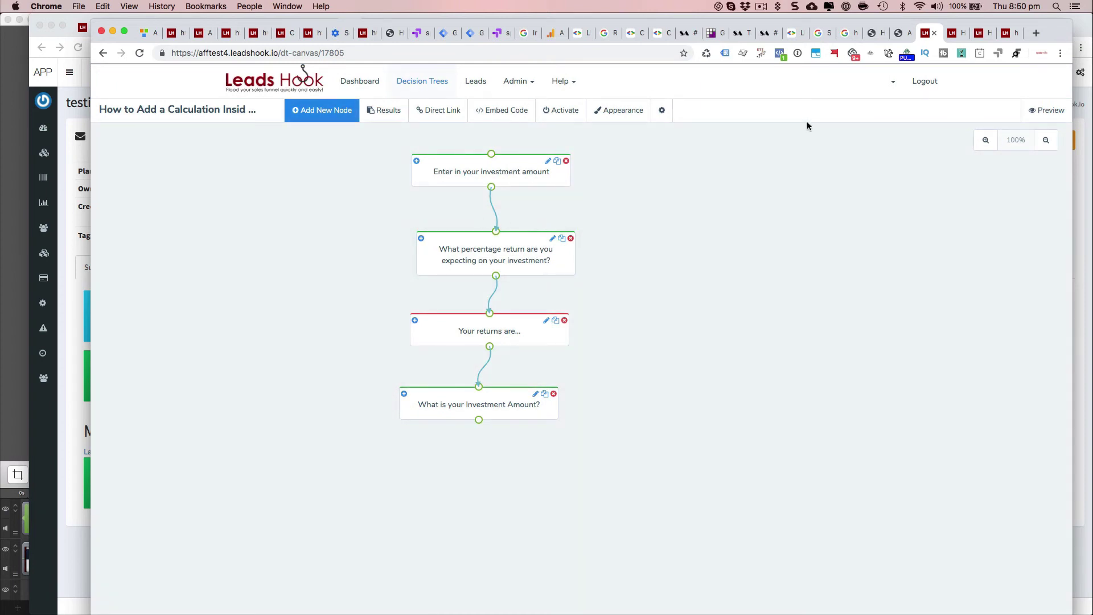
Step: Open the Decision Trees list and view the Import window without importing anything
{"action": "left_click", "coordinate": [411, 84]}
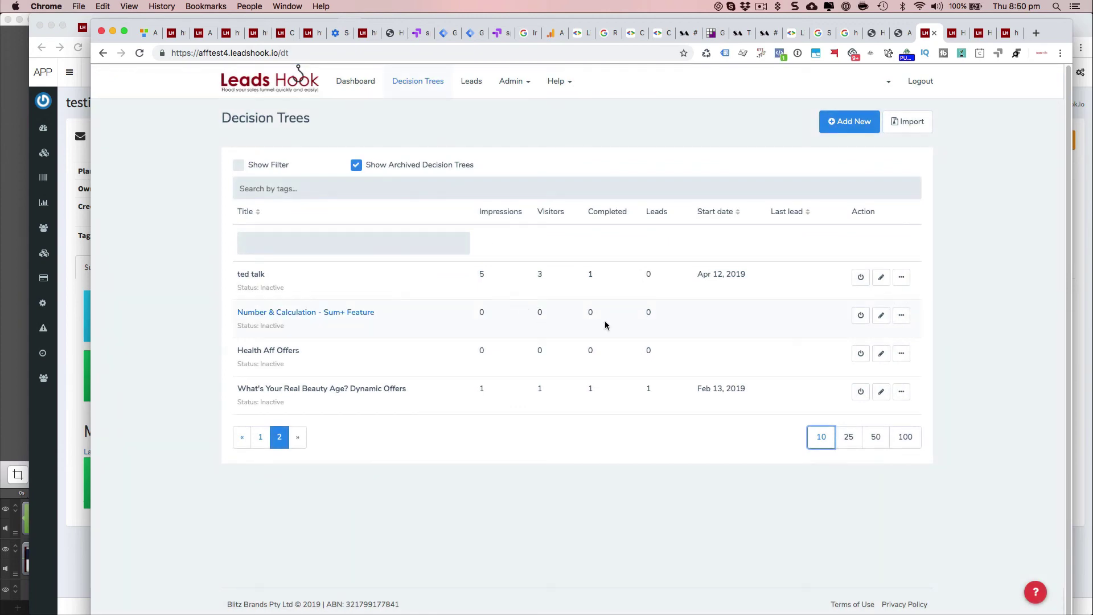
{"action": "left_click", "coordinate": [907, 121]}
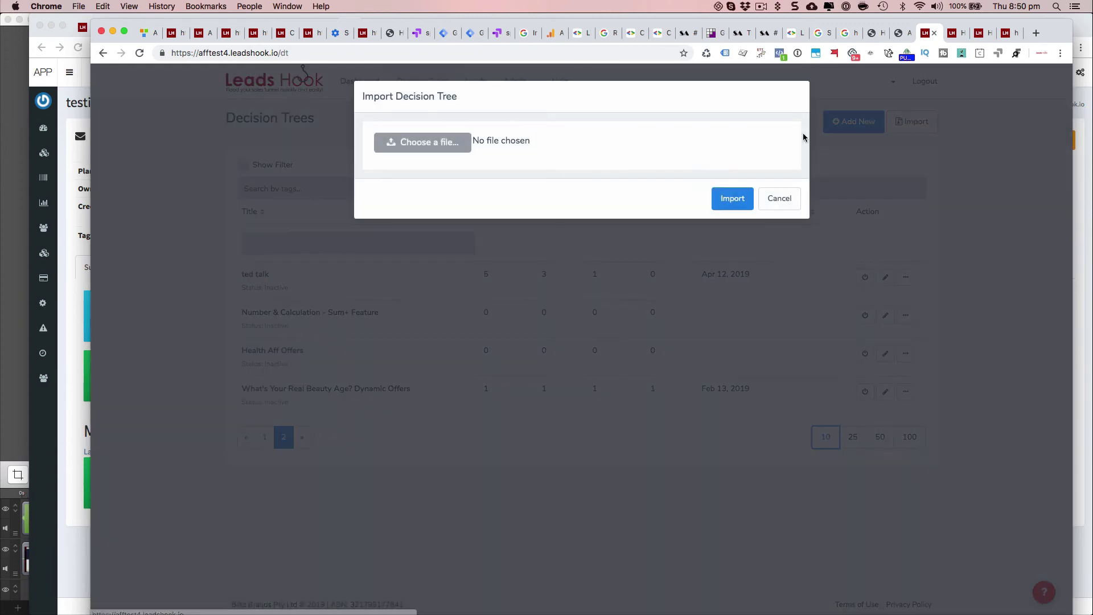
{"action": "left_click", "coordinate": [775, 201]}
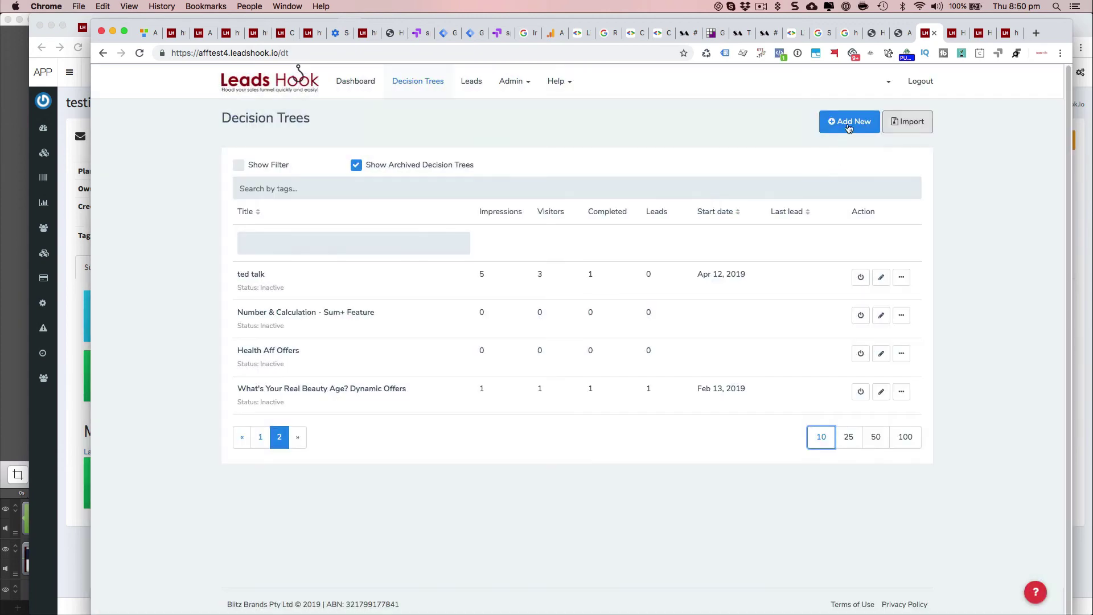
Step: Browse the example templates for a new decision tree, then close without creating one
{"action": "left_click", "coordinate": [848, 127]}
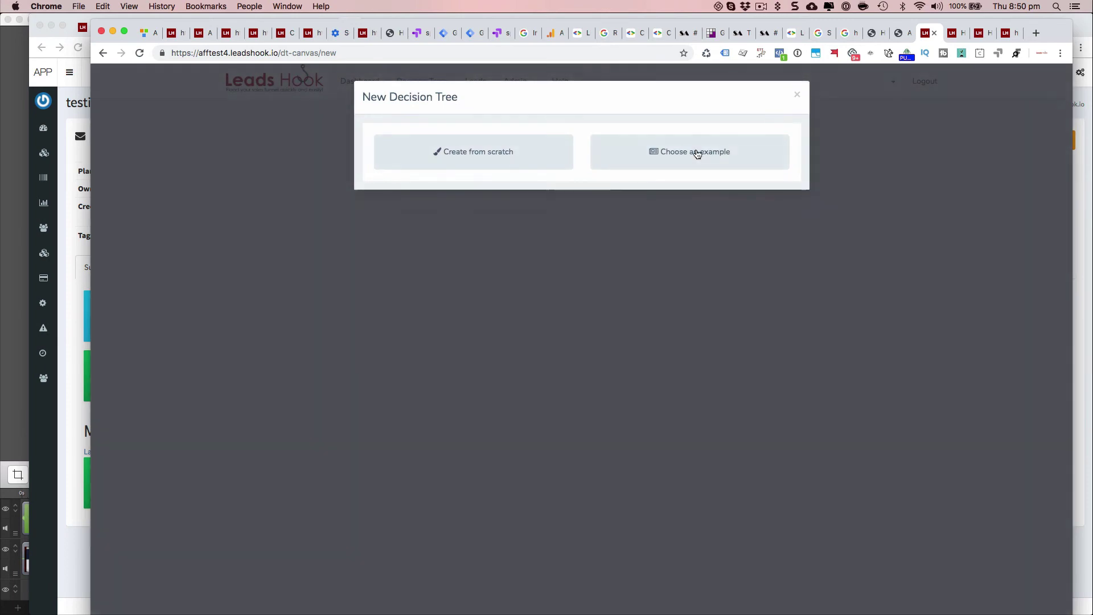
{"action": "left_click", "coordinate": [697, 152]}
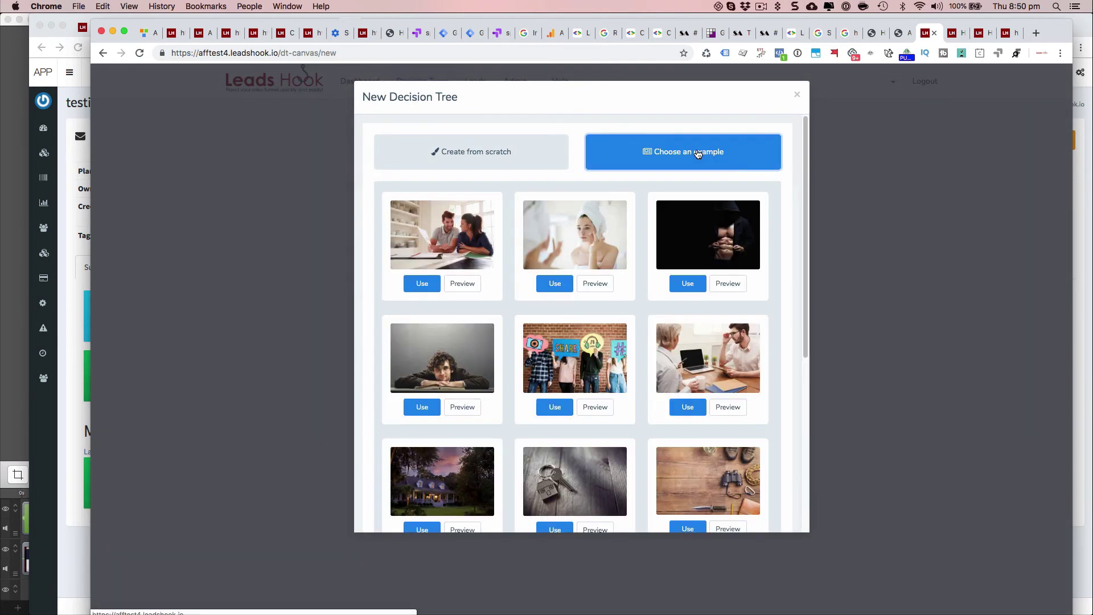
{"action": "scroll", "coordinate": [674, 230], "scroll_direction": "down", "scroll_amount": 5}
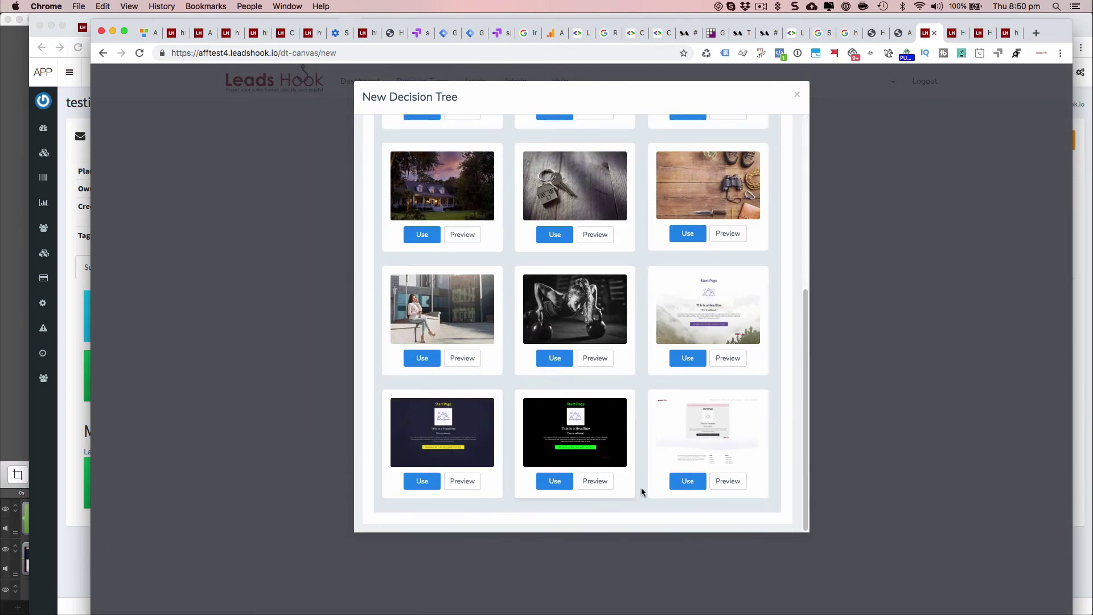
{"action": "scroll", "coordinate": [592, 382], "scroll_direction": "up", "scroll_amount": 5}
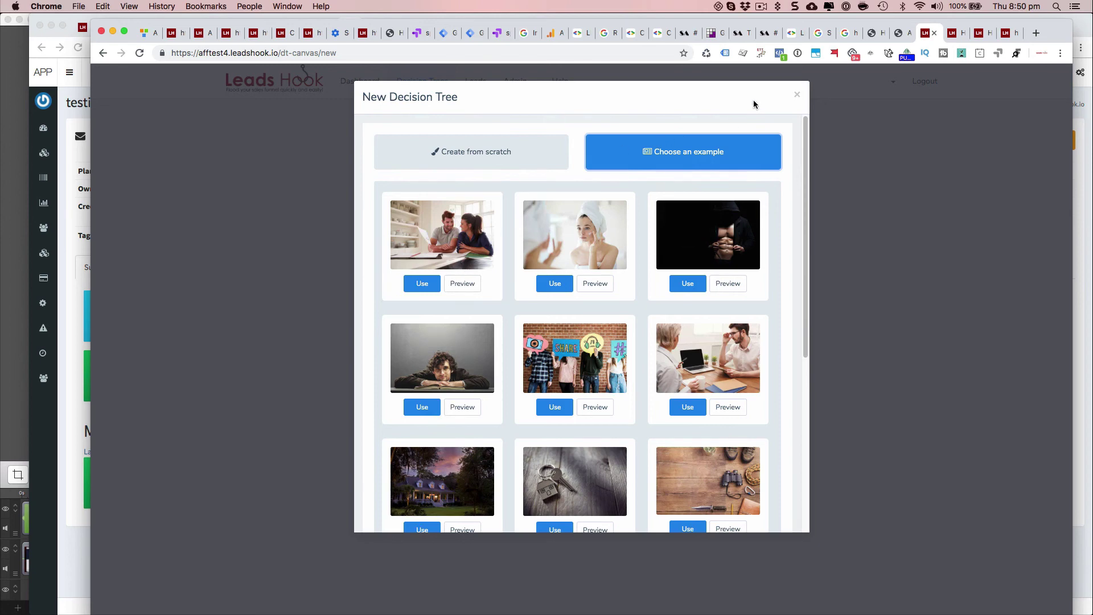
{"action": "left_click", "coordinate": [797, 97]}
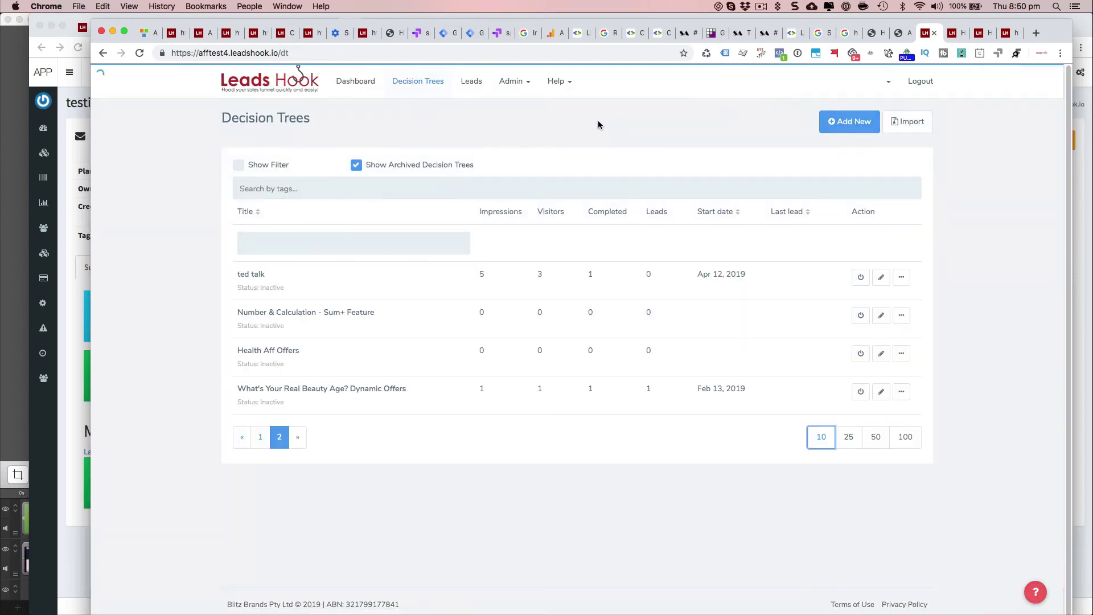